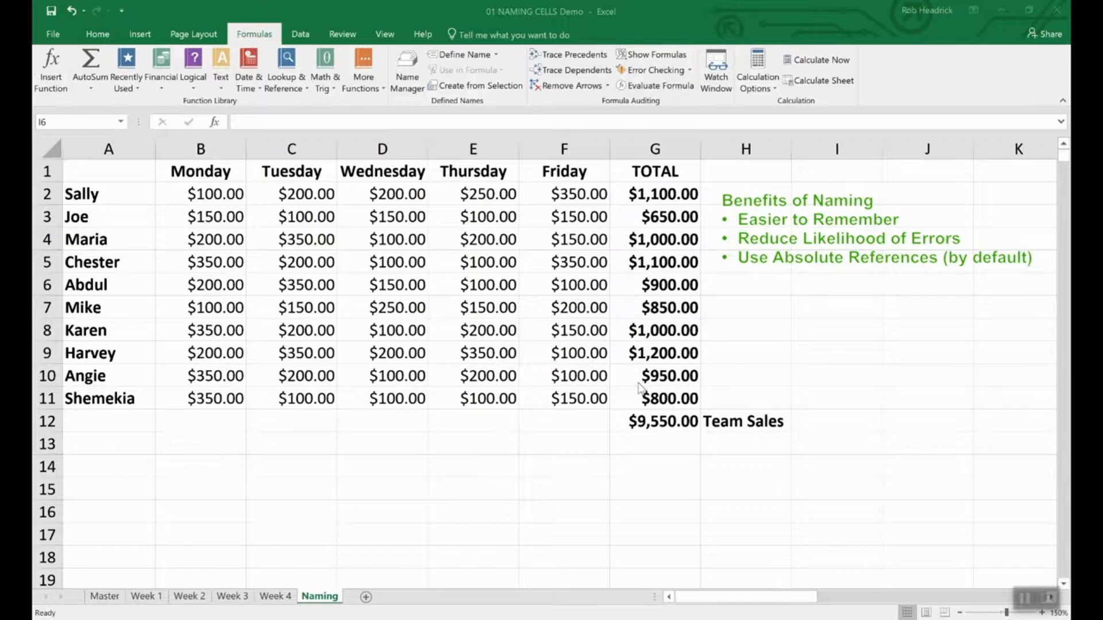
- Name the $9,550.00 SUM total in G12 Team_Sales and check the name in the Name Box
click(663, 424)
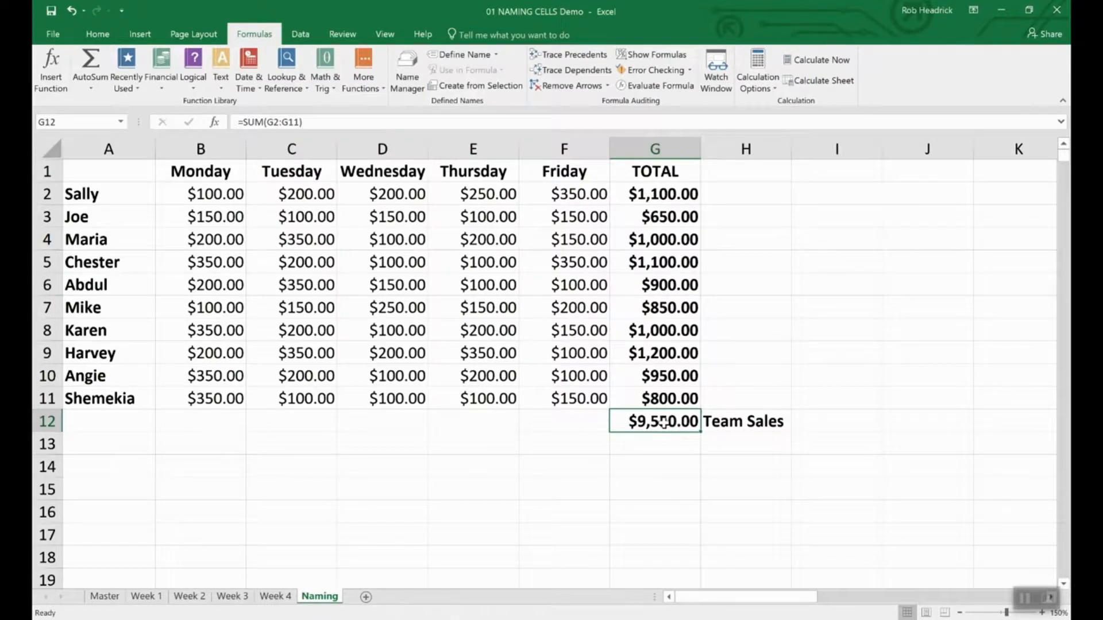
right_click(663, 423)
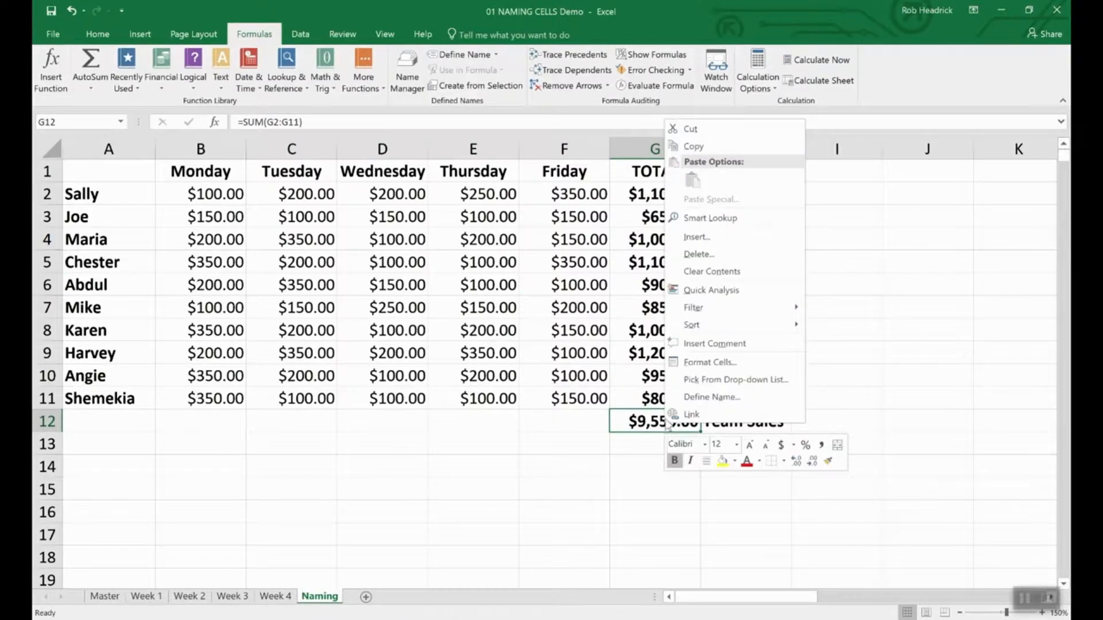
click(692, 399)
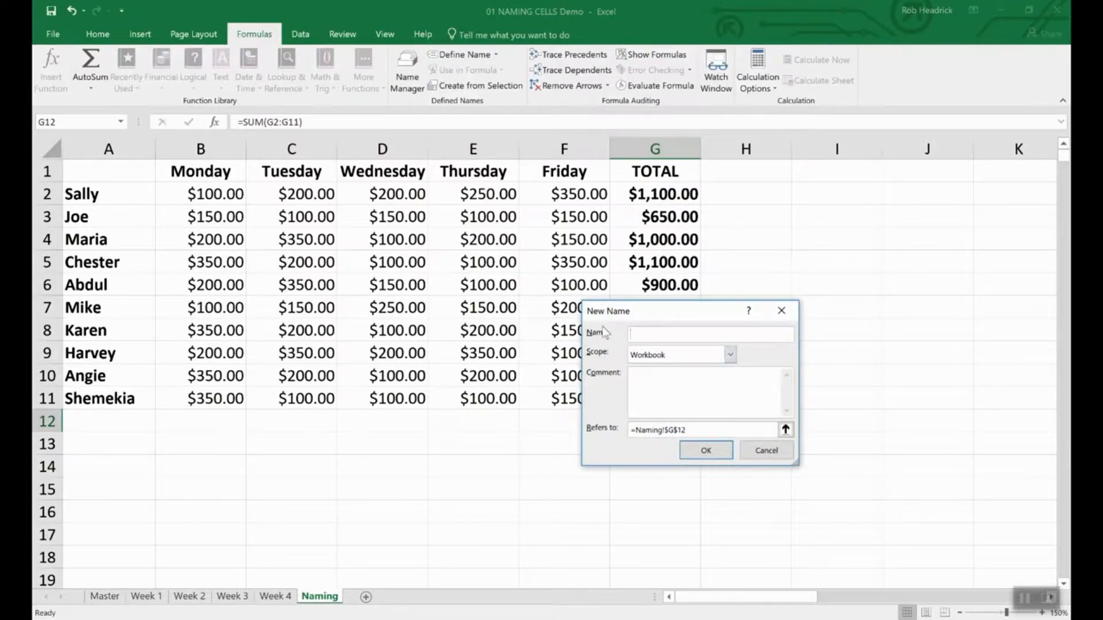
text(Team_Sales)
click(706, 450)
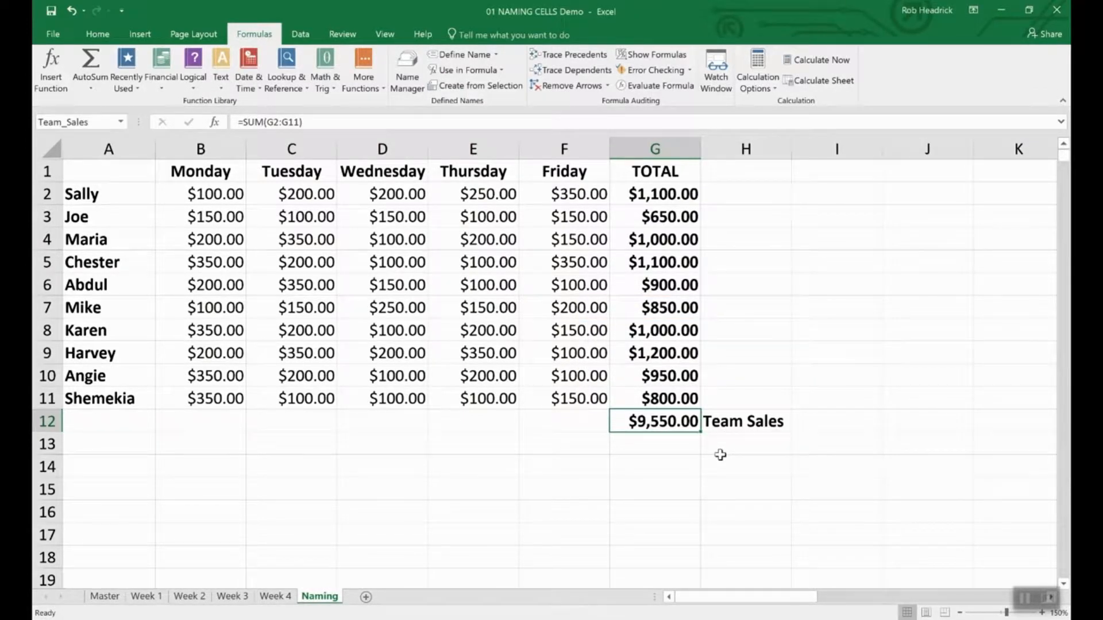
click(96, 123)
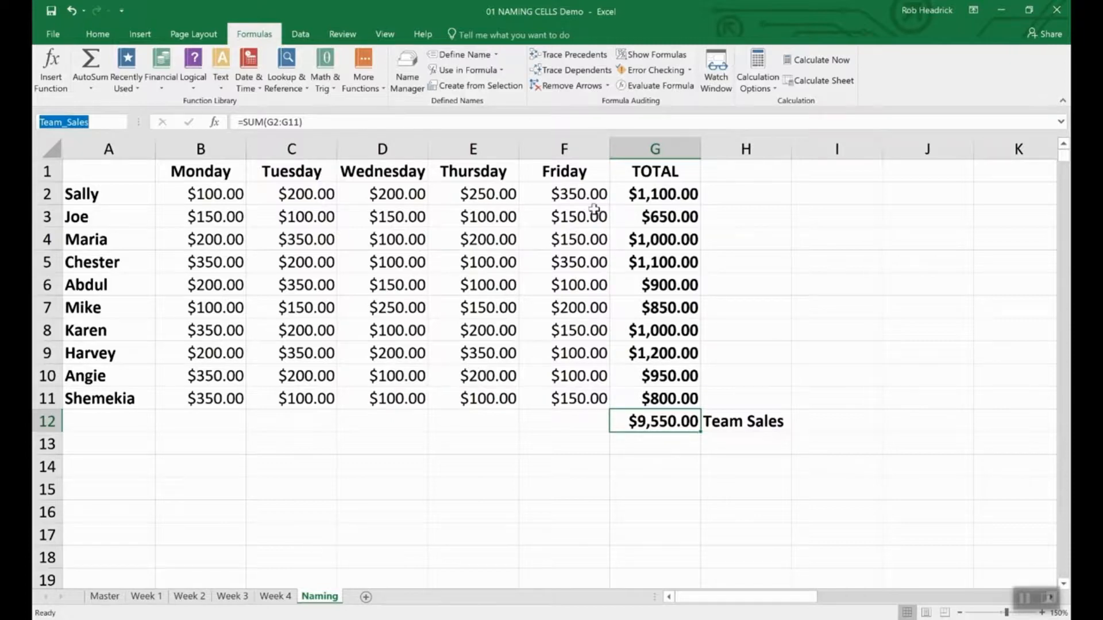
click(668, 192)
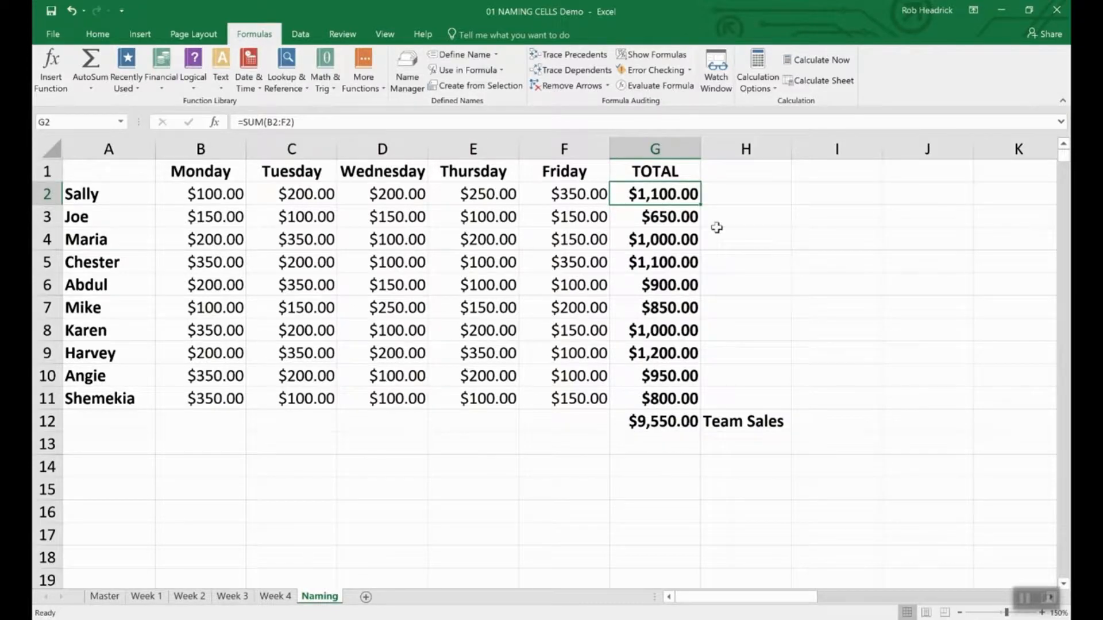
- Select the ten rep totals G2:G11 and name the range Rep_Sales through the Name Box
click(734, 239)
click(644, 193)
drag(645, 194, 634, 402)
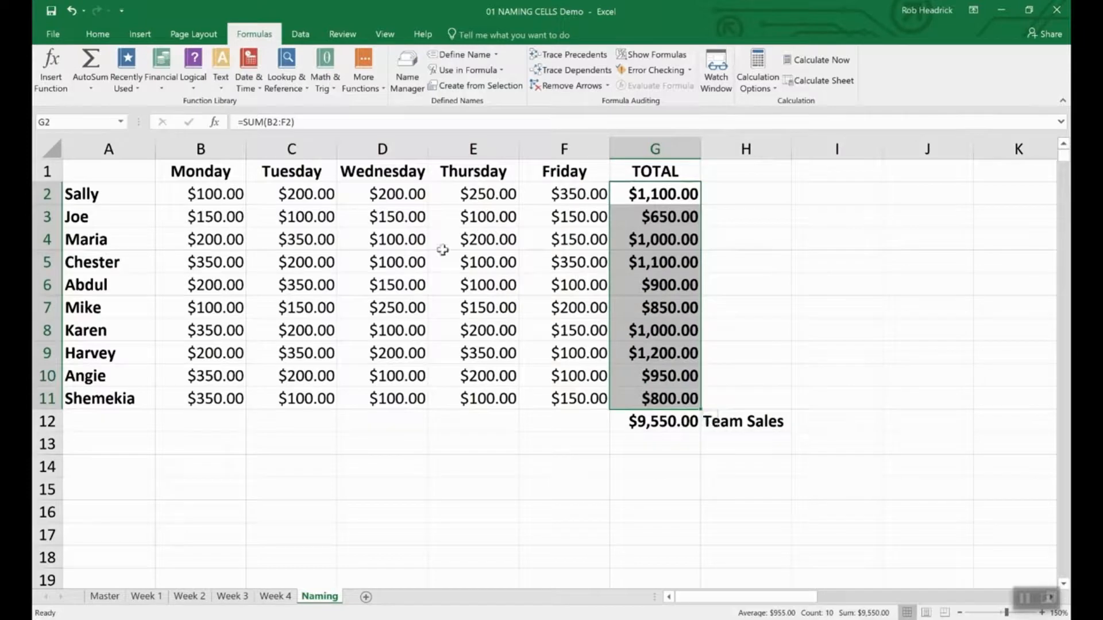
click(85, 120)
text(Rep_Sales)
key(Return)
click(652, 446)
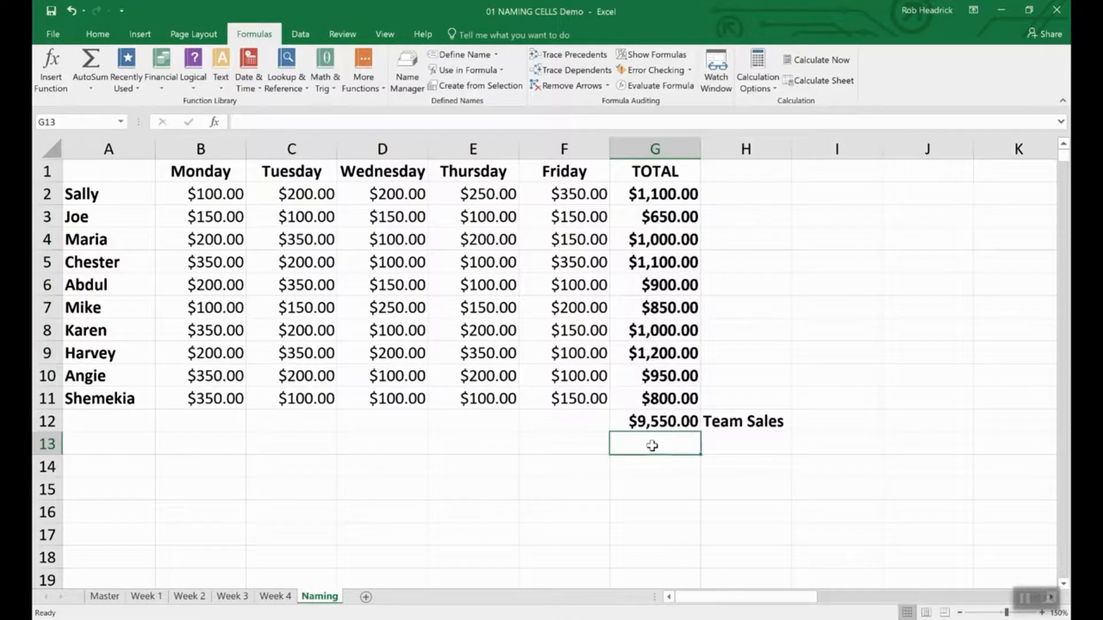
- Enter =SUM(Rep_Sales) in G13, picking Rep_Sales from autocomplete, to show $9,550.00
text(=()
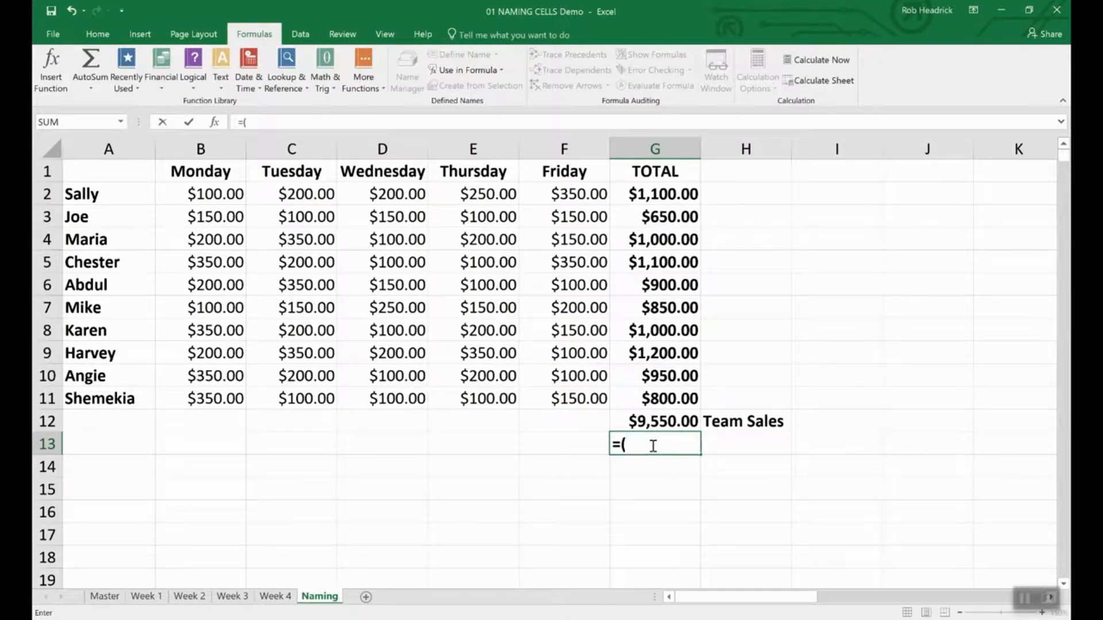
key(BackSpace)
text(Sum)
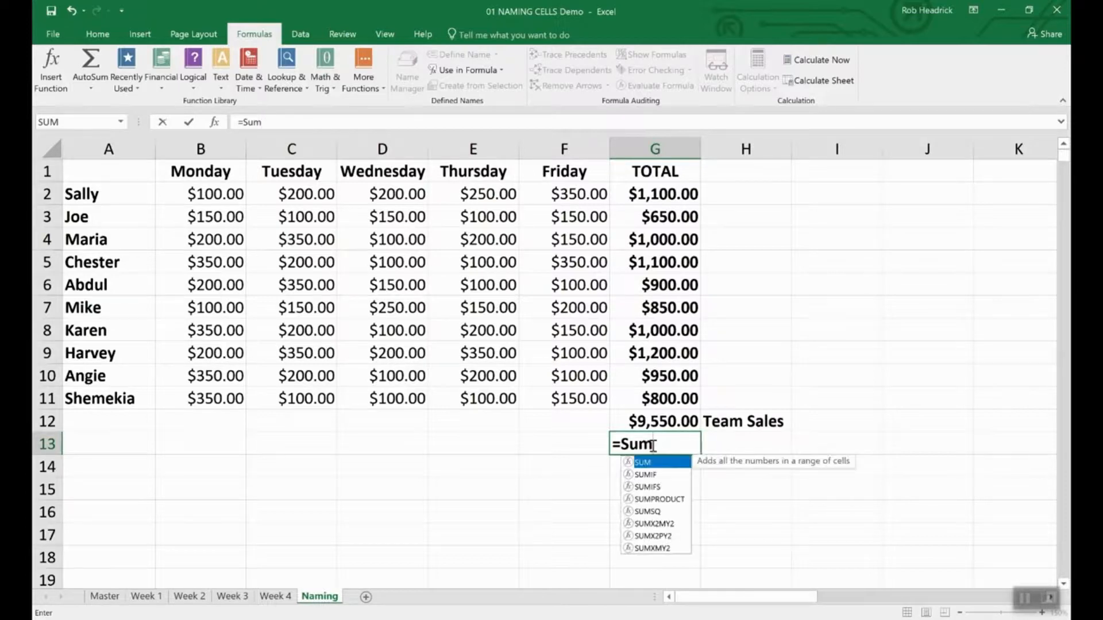
text((Re)
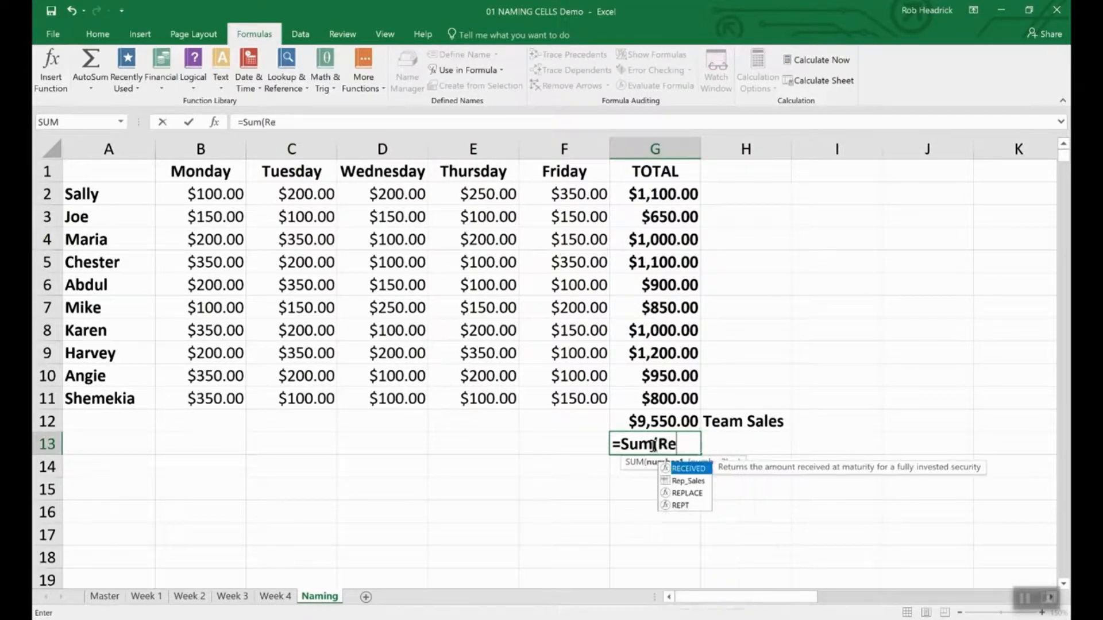
text(p)
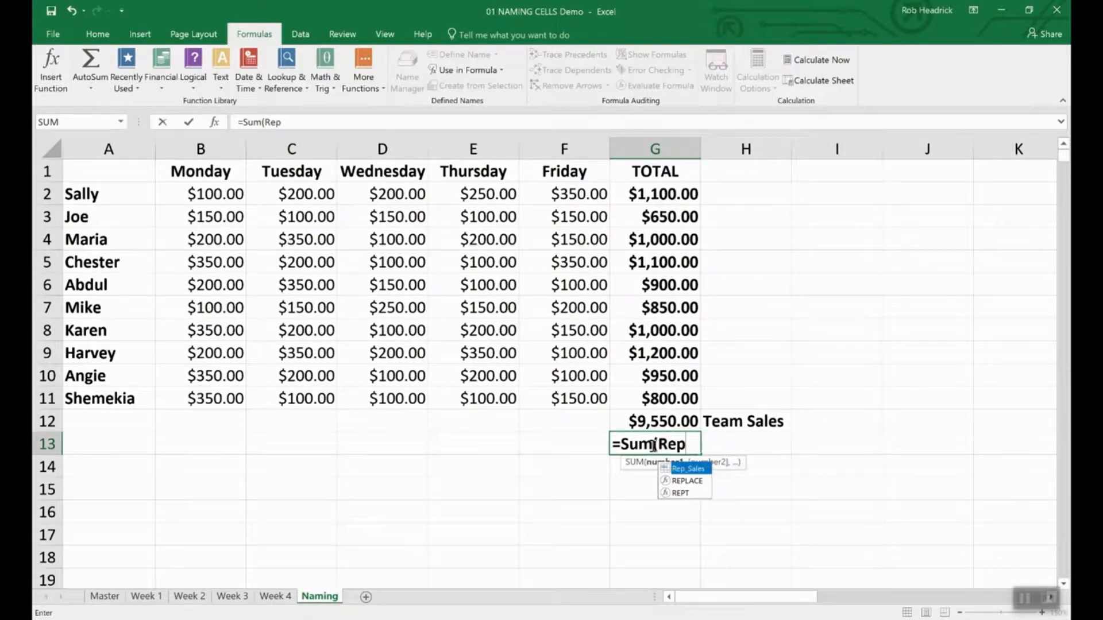
double_click(687, 469)
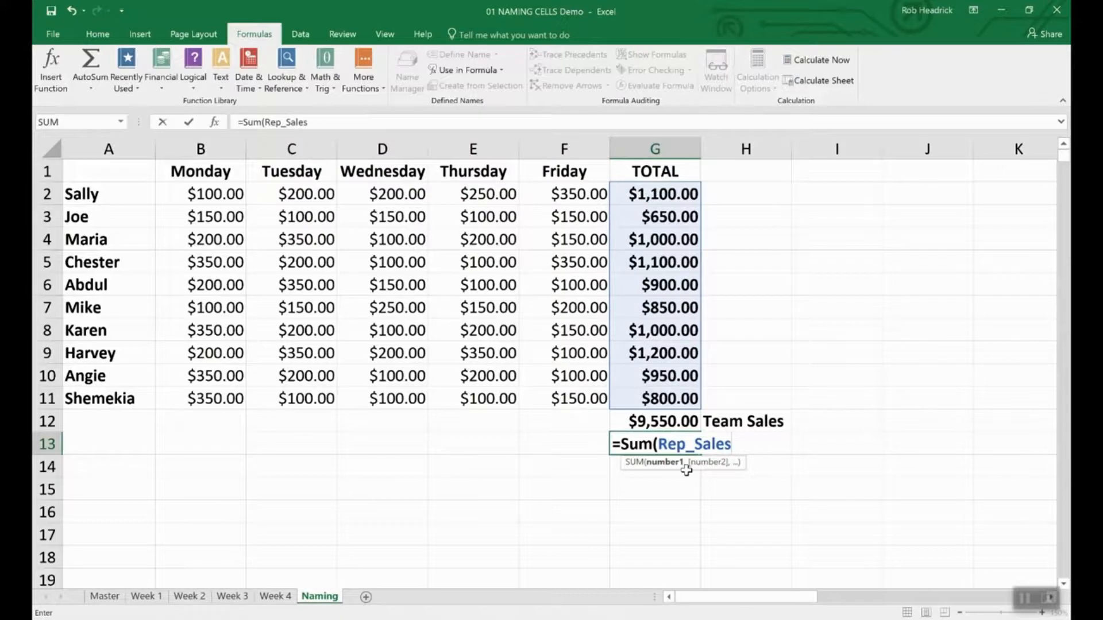
key(Return)
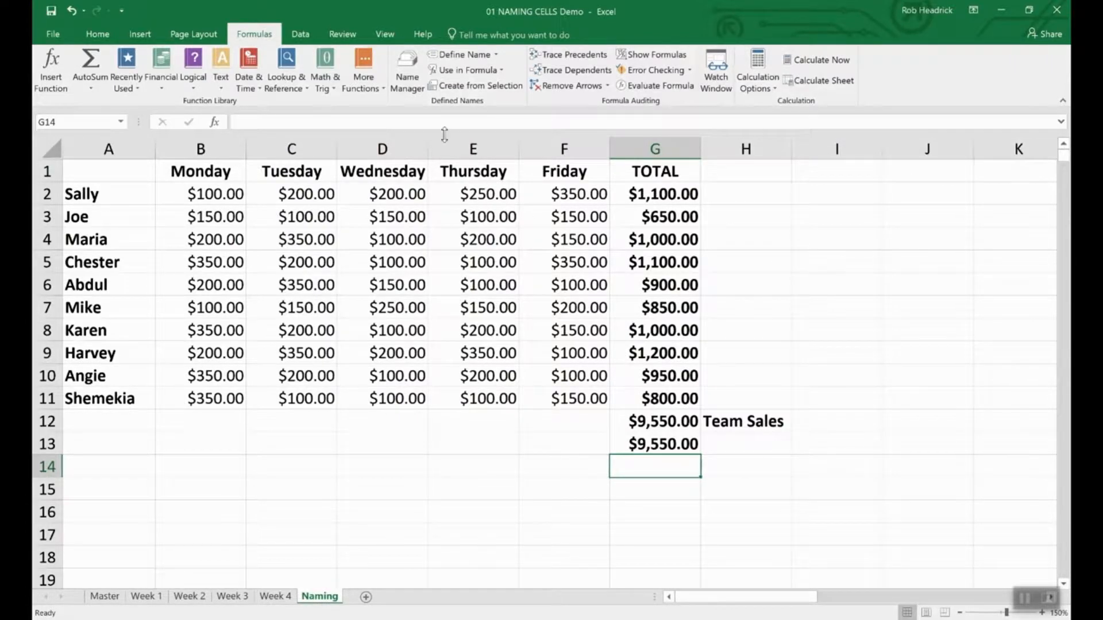
- Open the Name Manager to review the Rep_Sales and Team_Sales names
click(408, 66)
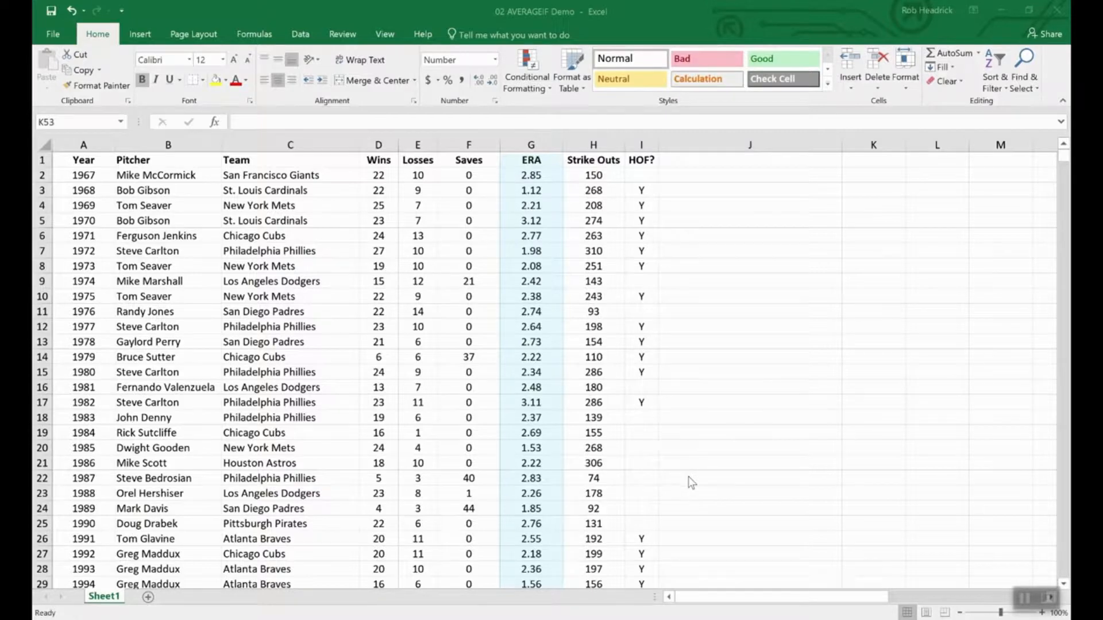
- Enter =AVERAGEIF(wins,">19",era) in K53 for the average ERA of 20+ game winners
click(709, 496)
scroll(711, 496, down, 20)
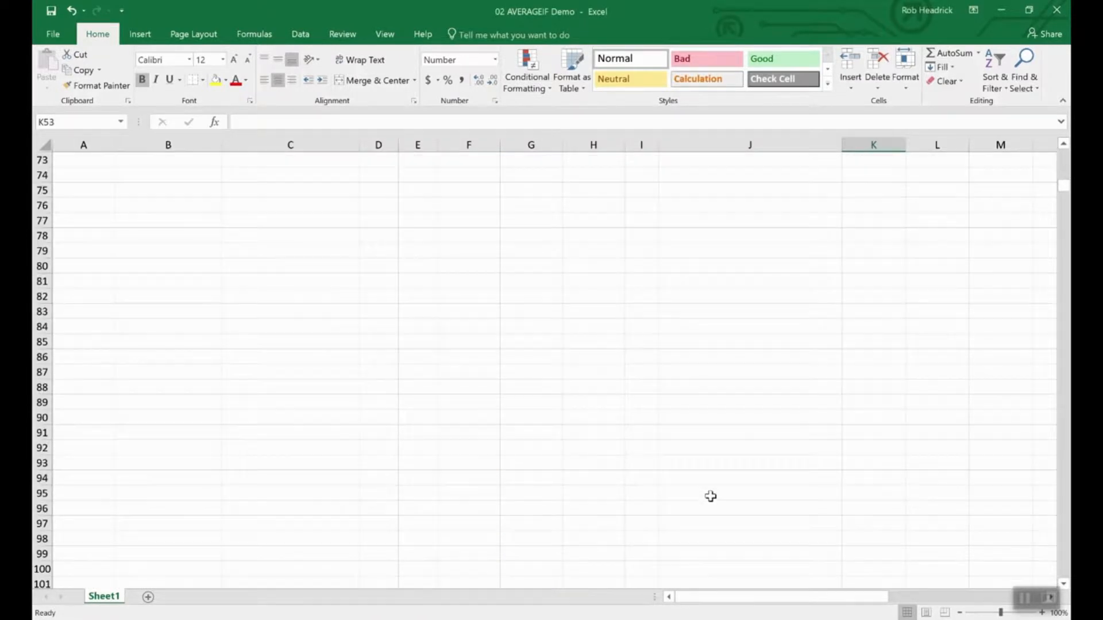
scroll(710, 497, up, 12)
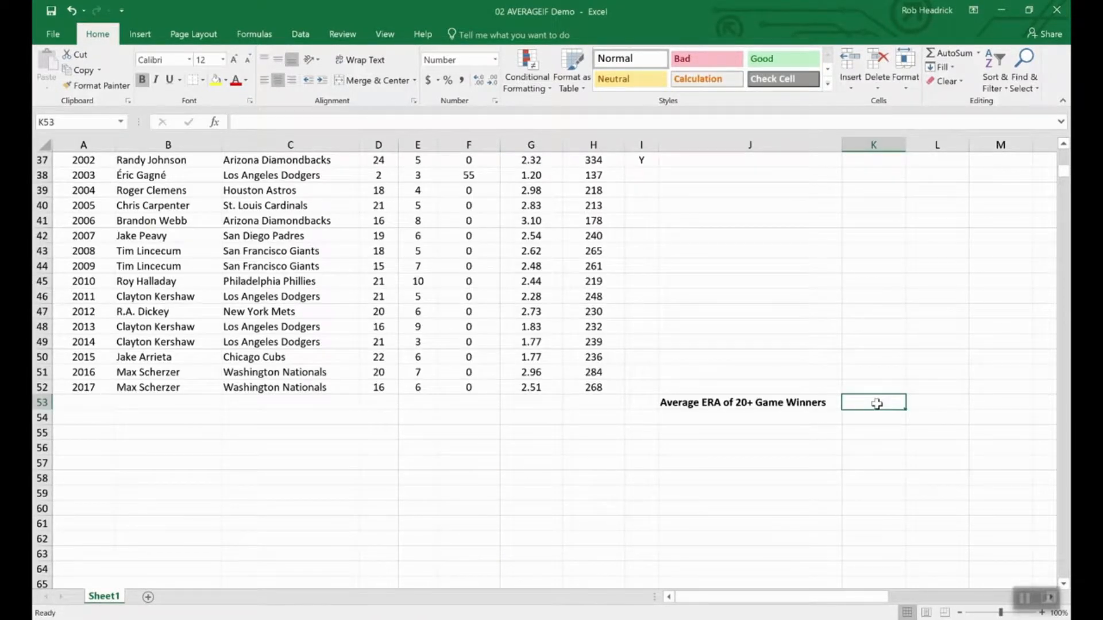
text(=)
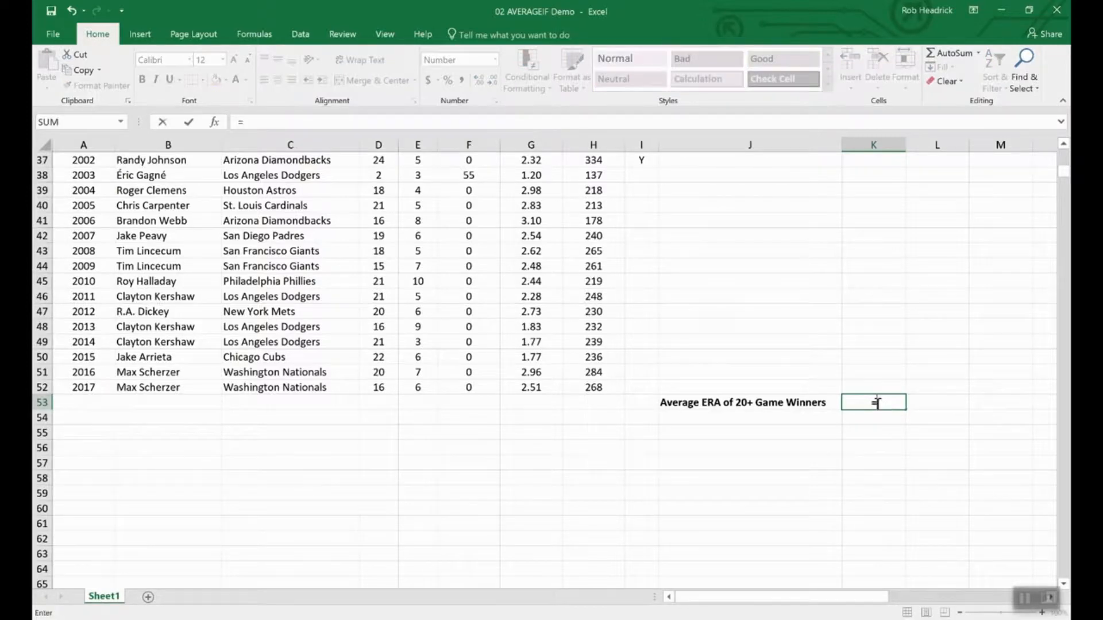
text(average)
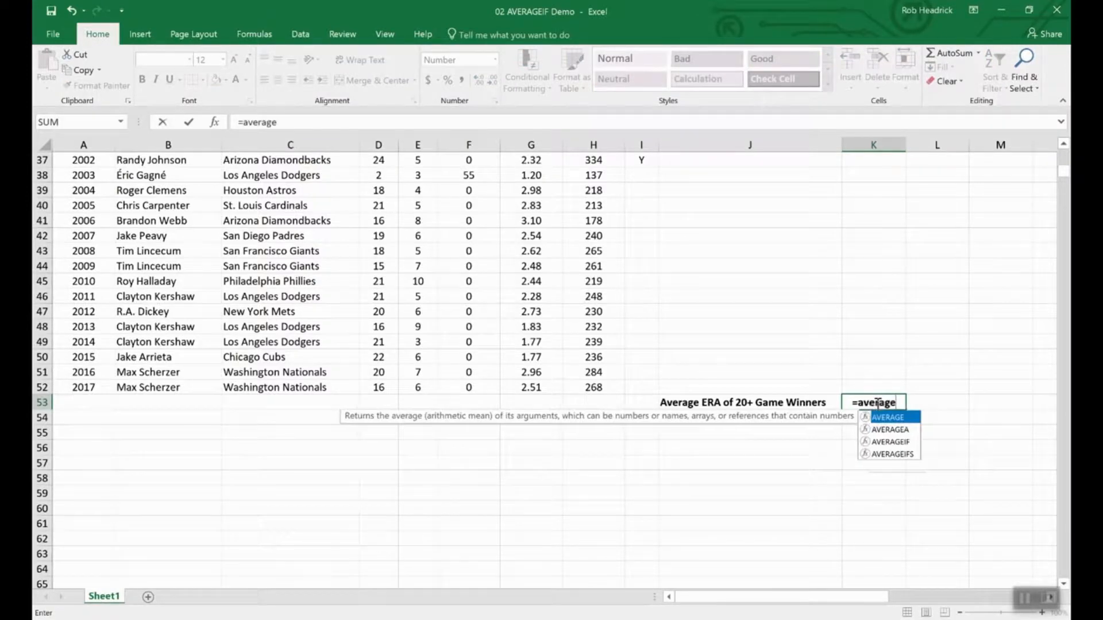
text(if()
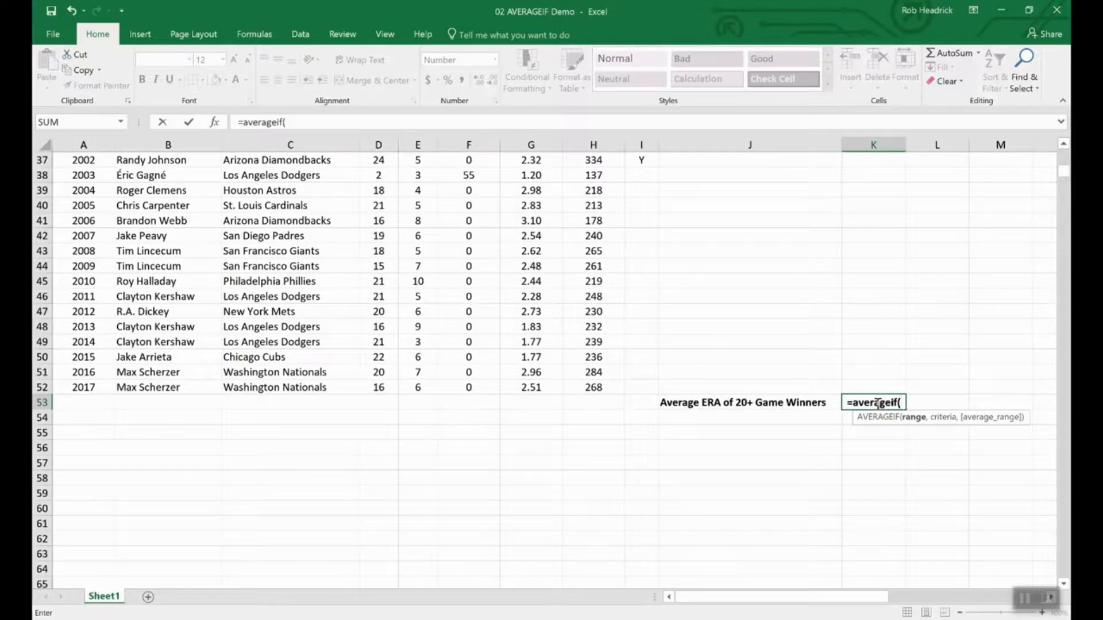
text(win)
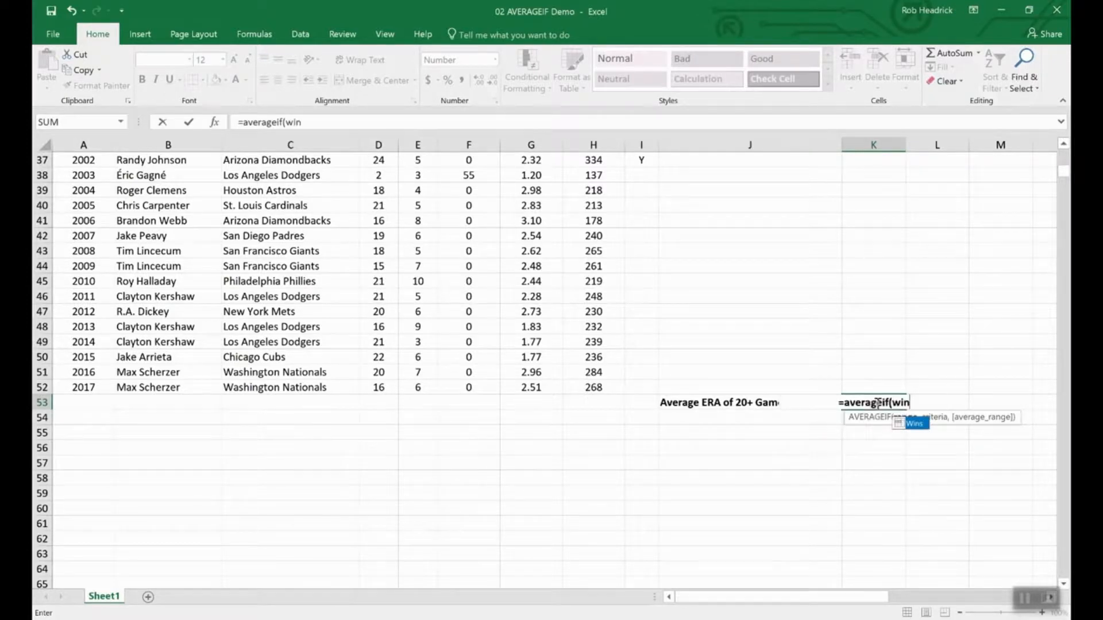
text(s,)
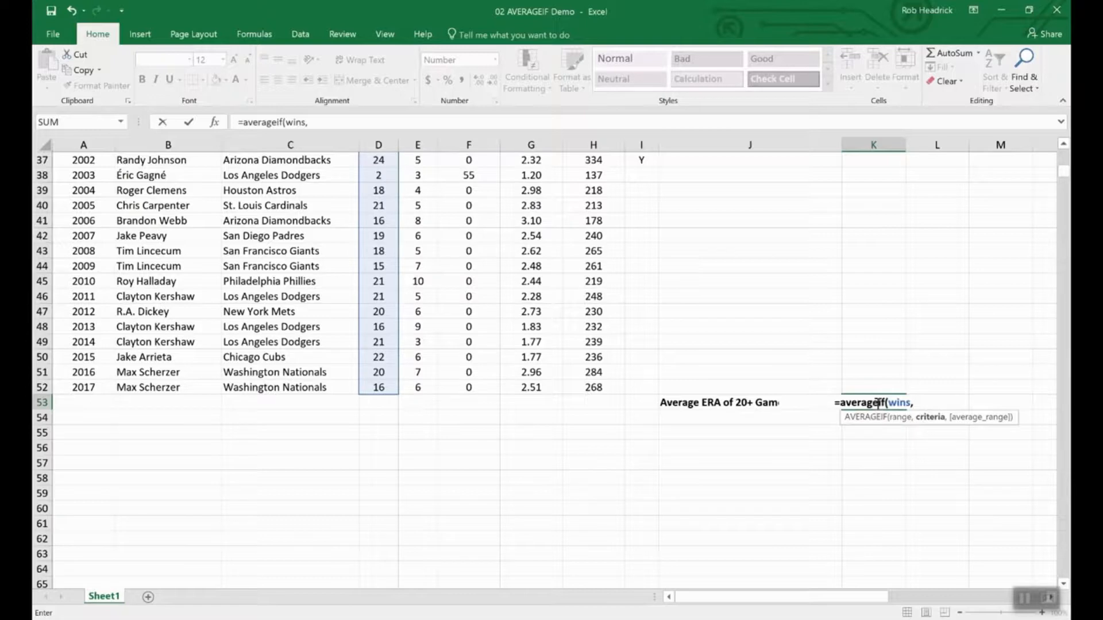
text(")
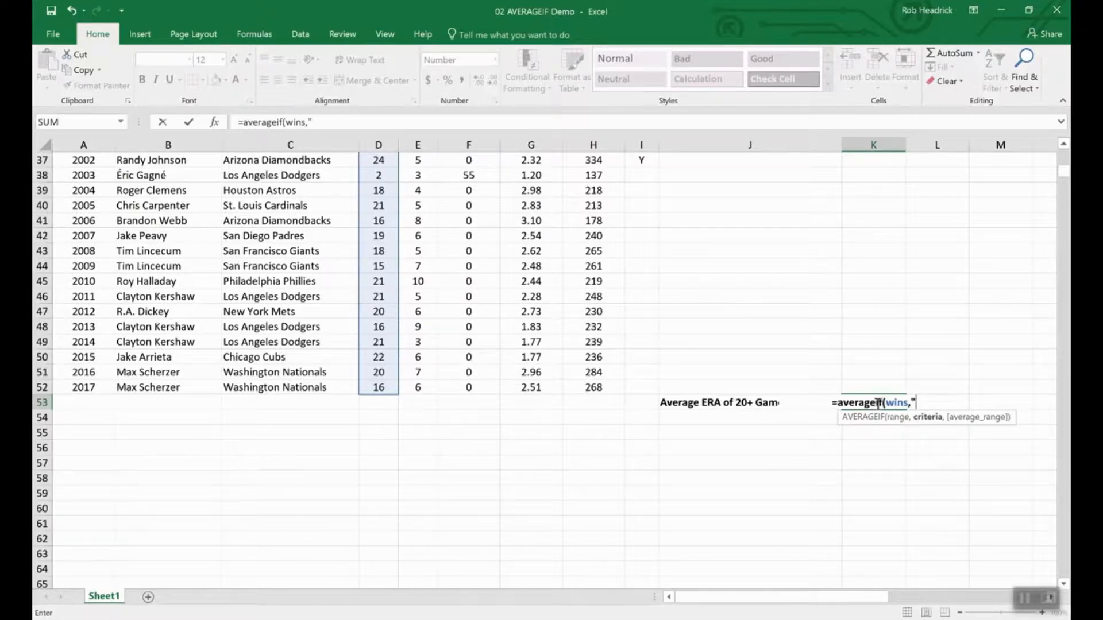
text(>)
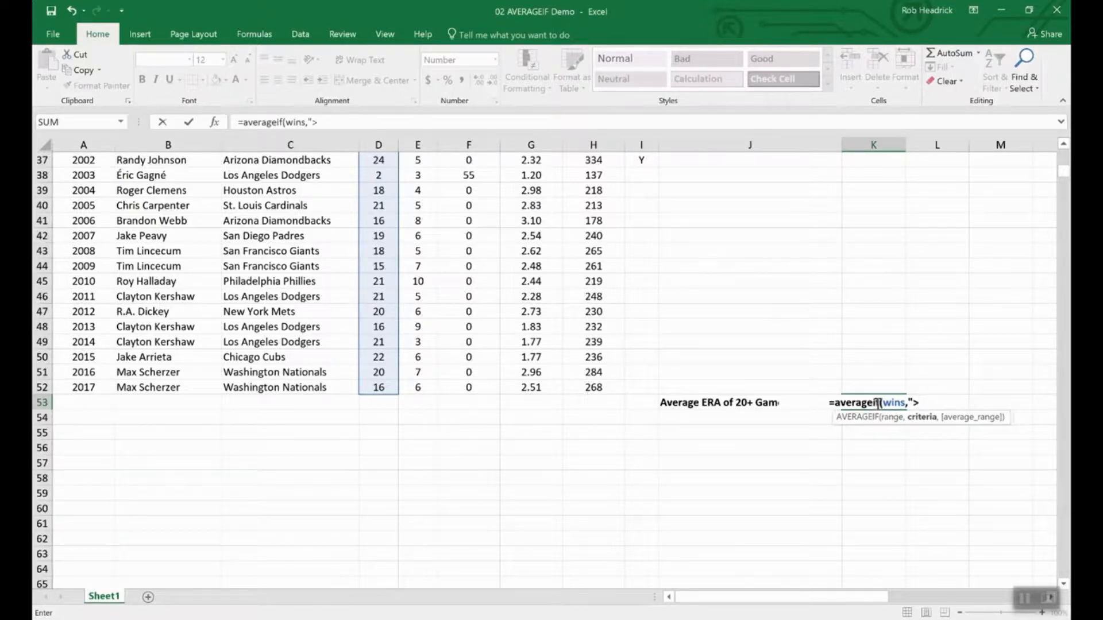
text(19",)
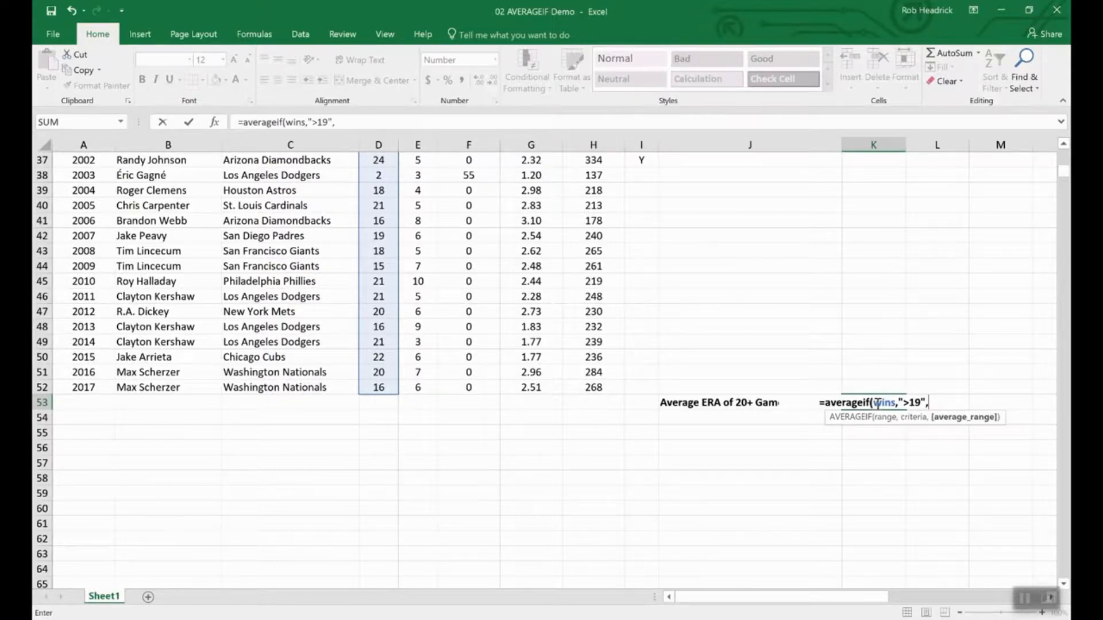
text(era)
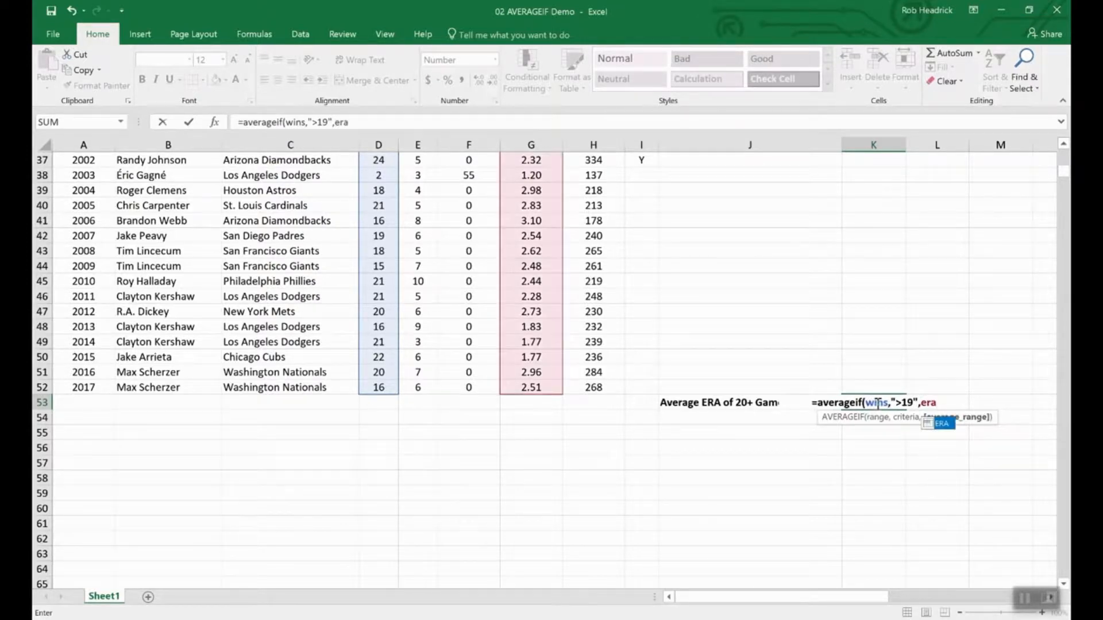
key(Return)
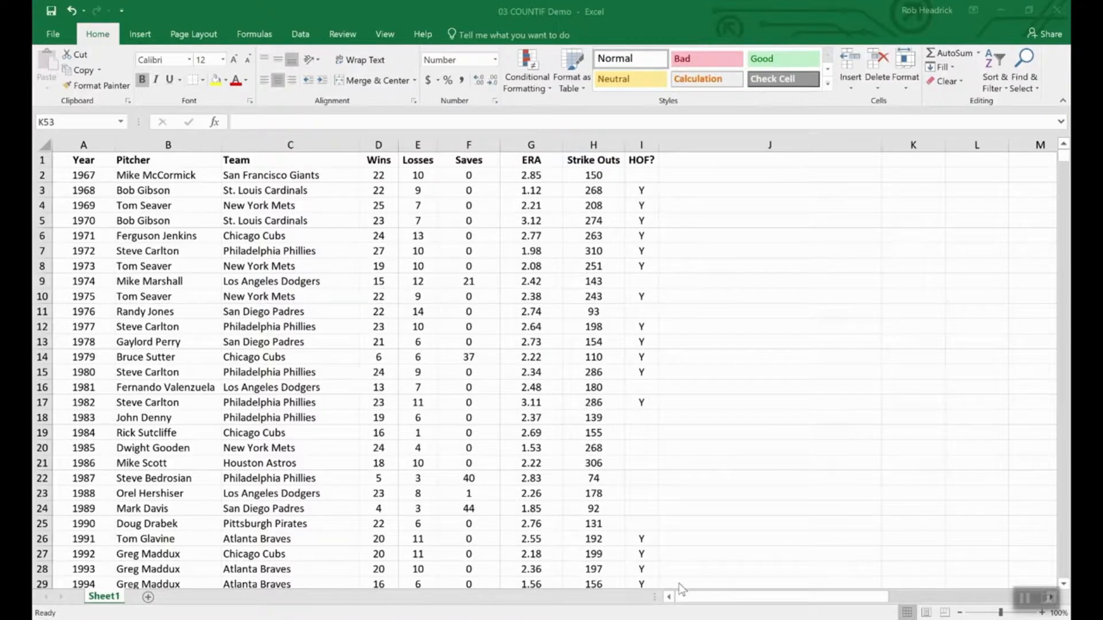
- Enter =COUNTIF(team,"Philadelphia Phillies") in K53 to count Phillies Cy Young winners
scroll(746, 481, down, 16)
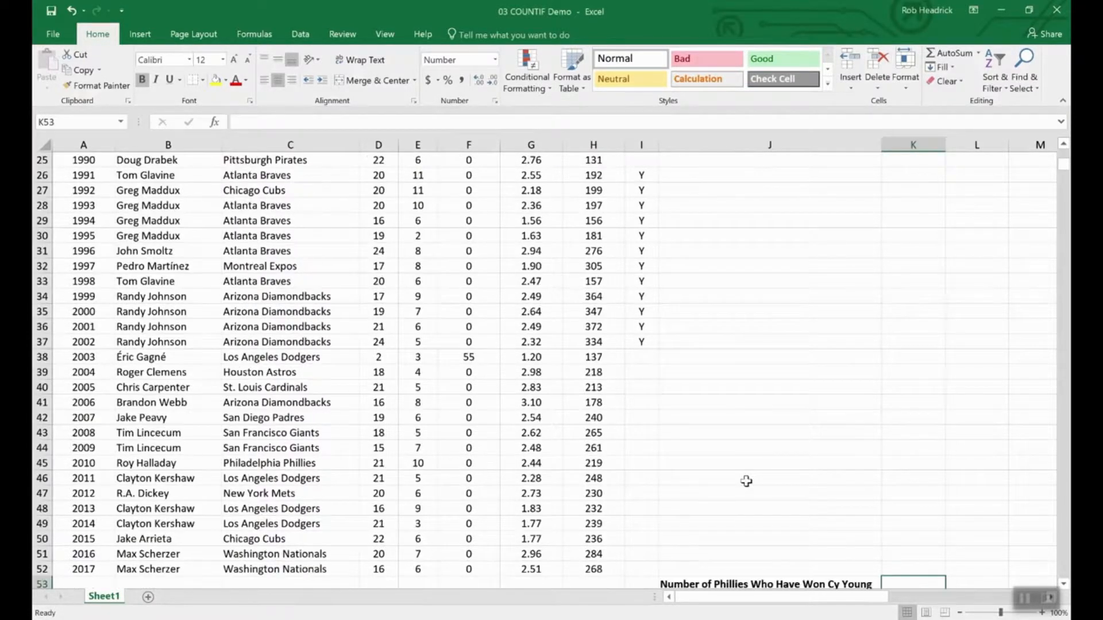
scroll(746, 481, up, 4)
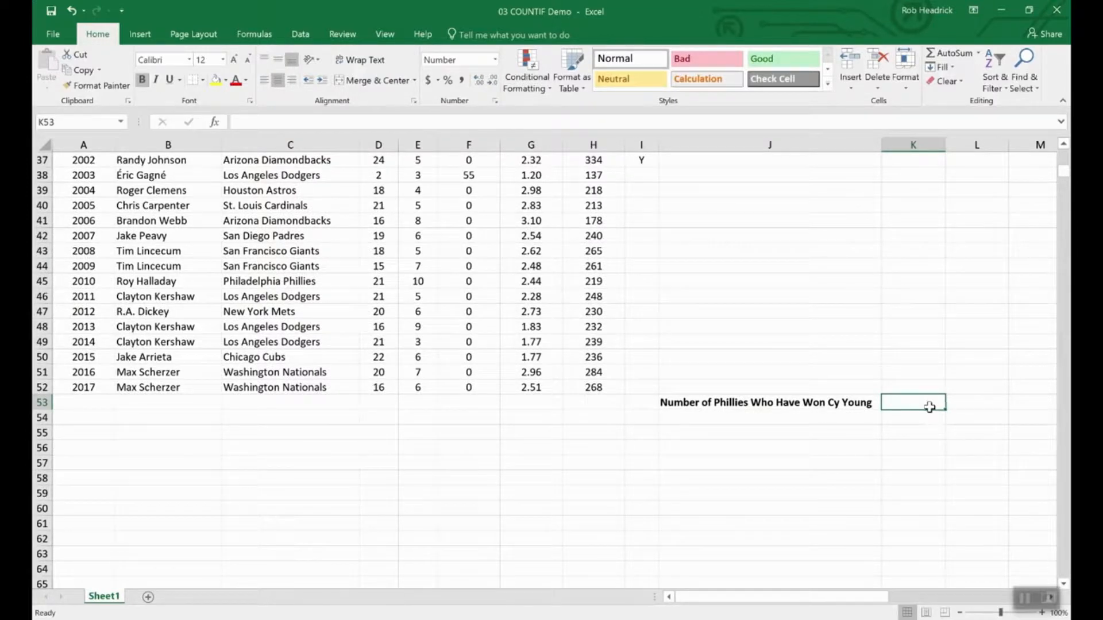
text(=)
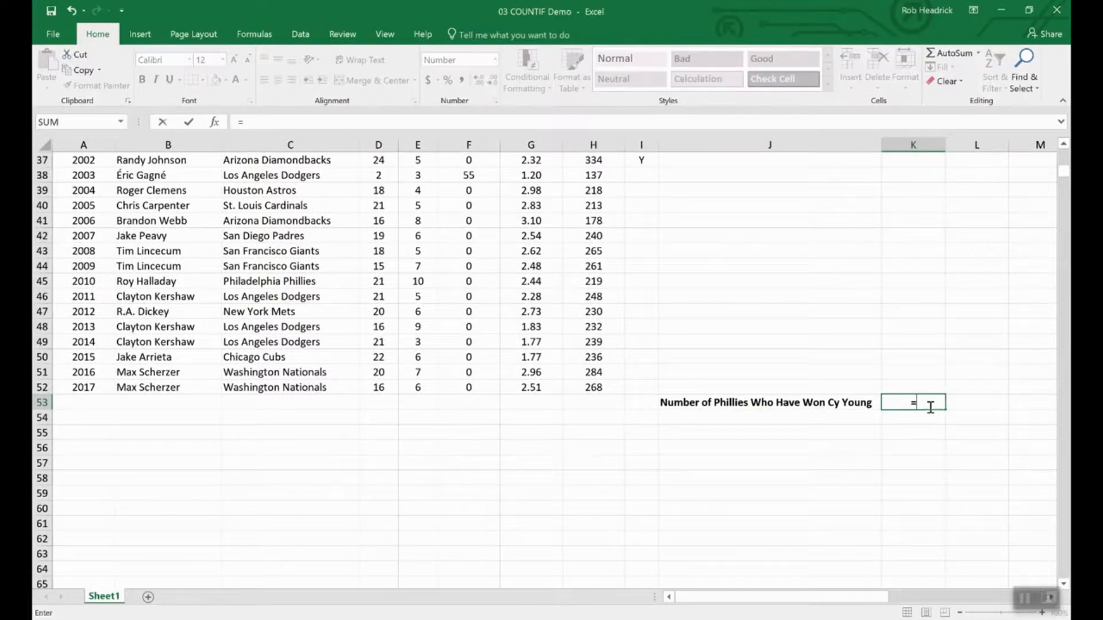
text(COUNT)
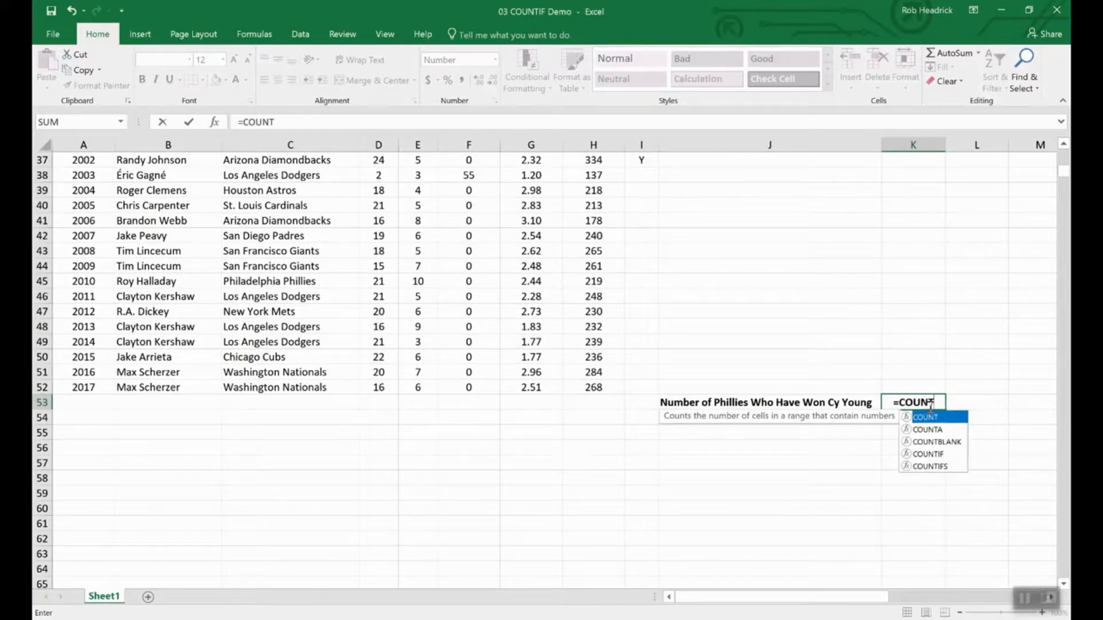
text(IF()
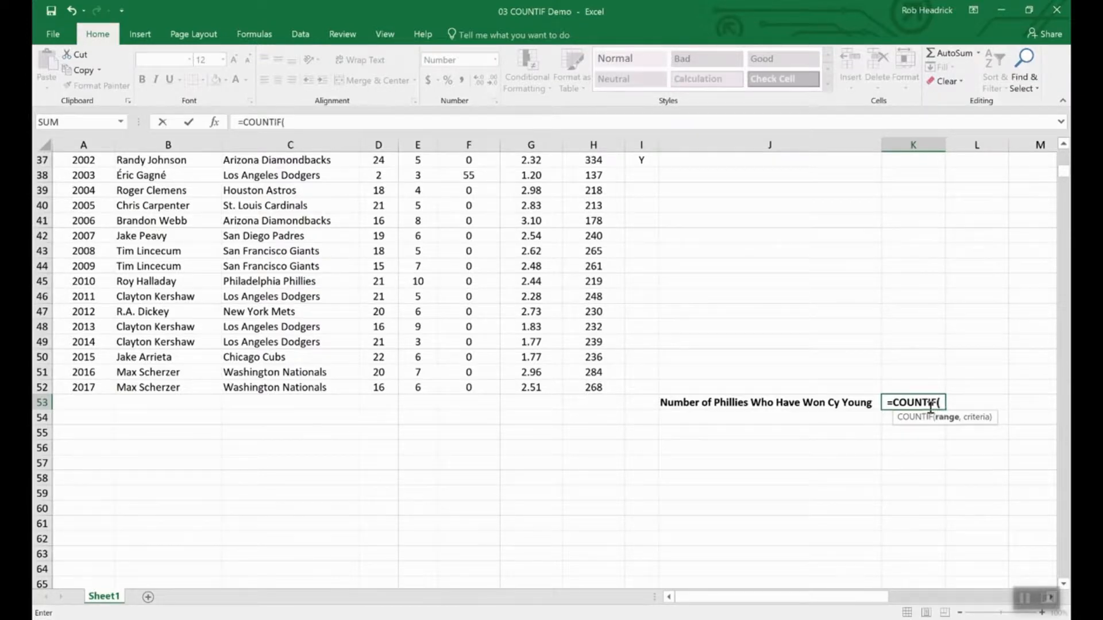
text(team)
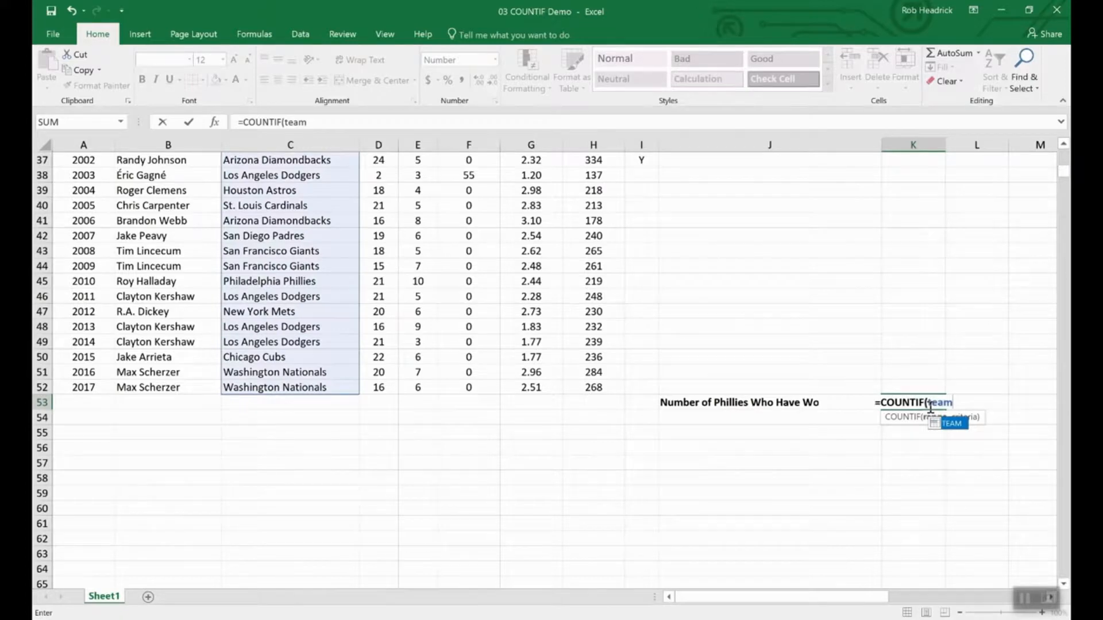
text(,")
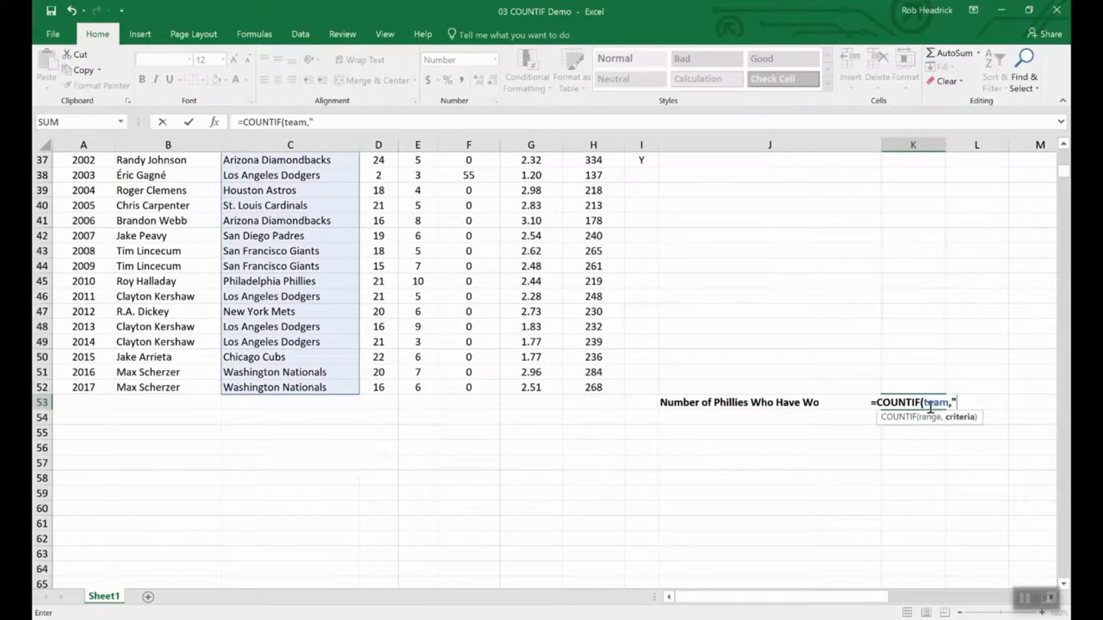
text(Ph)
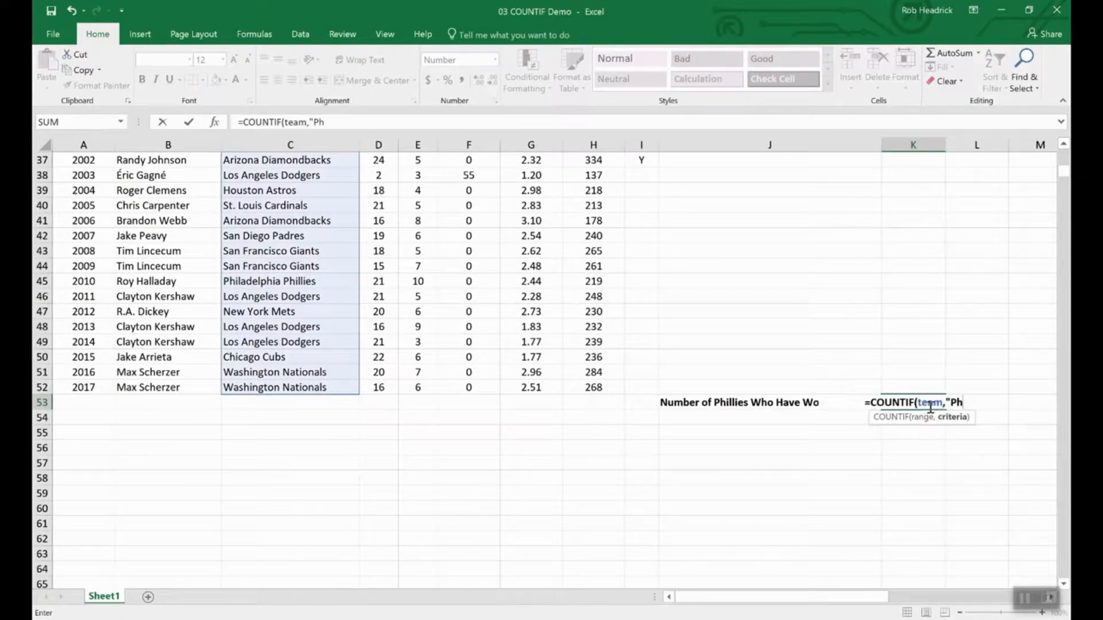
text(illadelphia Phillie)
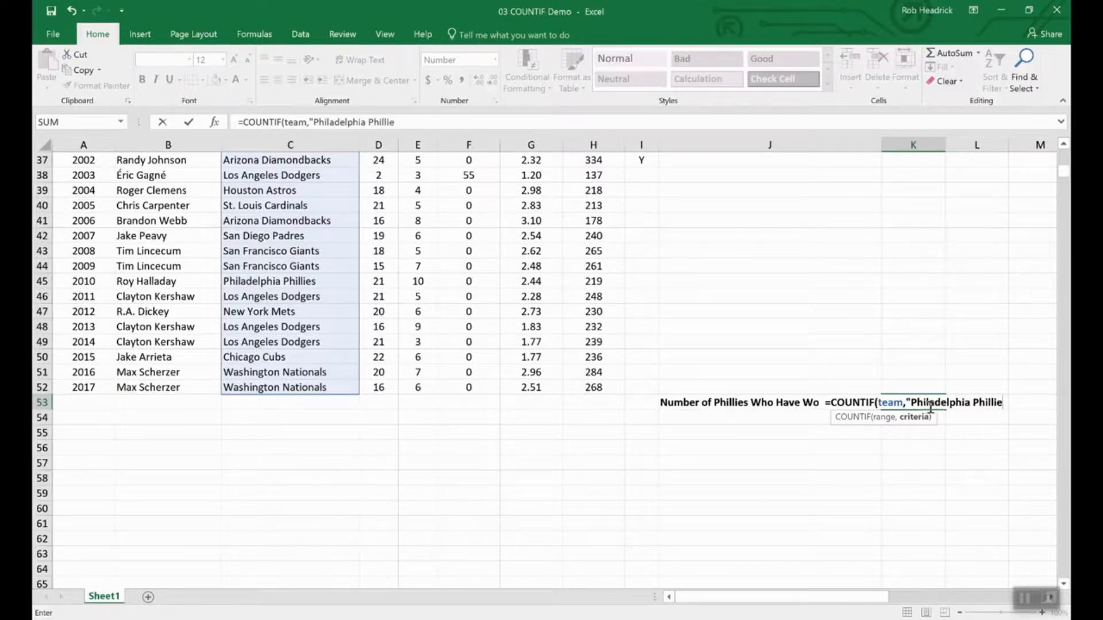
text(s")
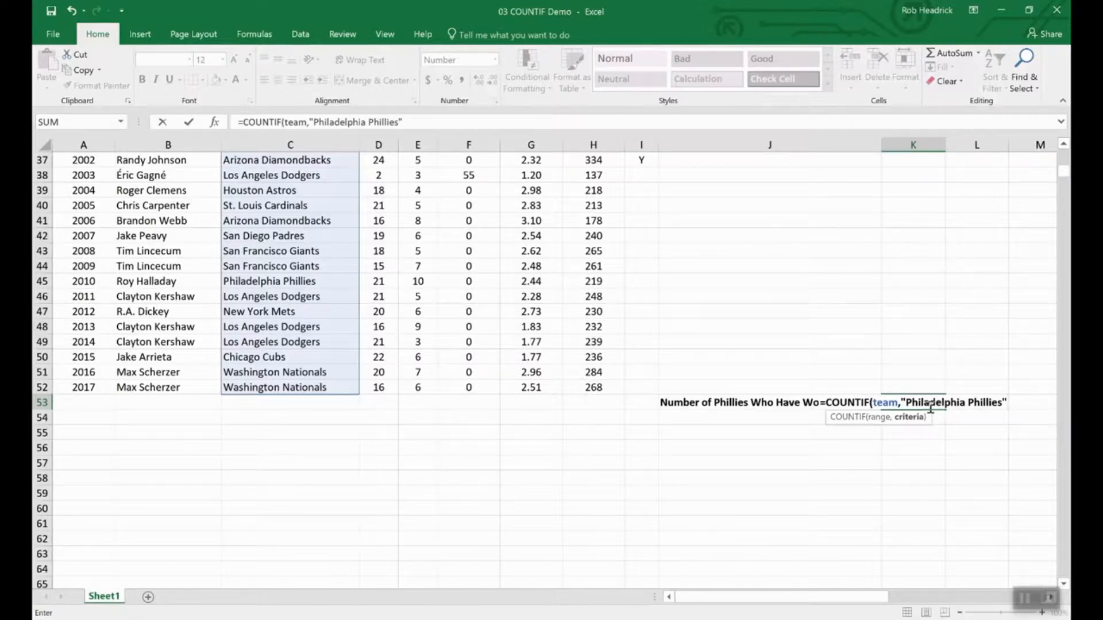
key(Return)
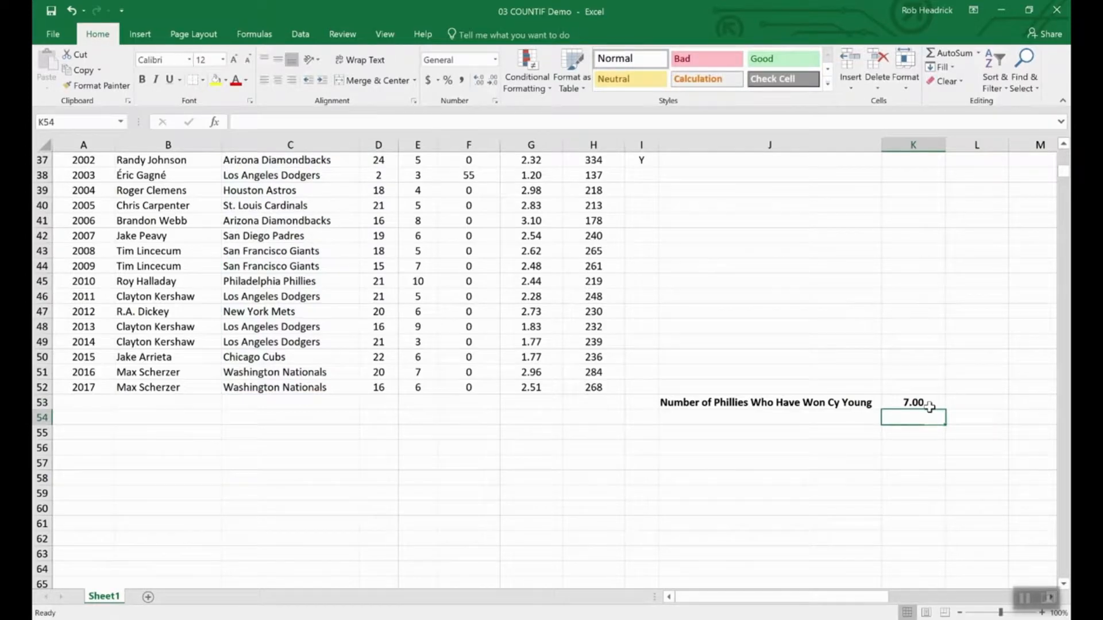
- Scroll through the pitcher list to review the Phillies rows
scroll(307, 482, up, 8)
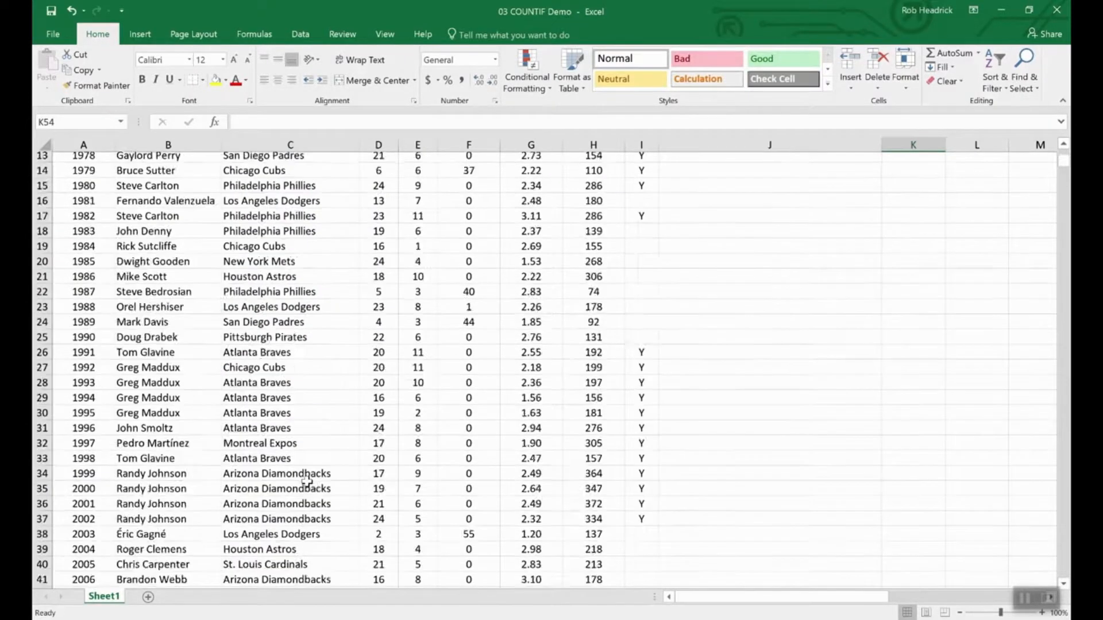
scroll(306, 482, up, 4)
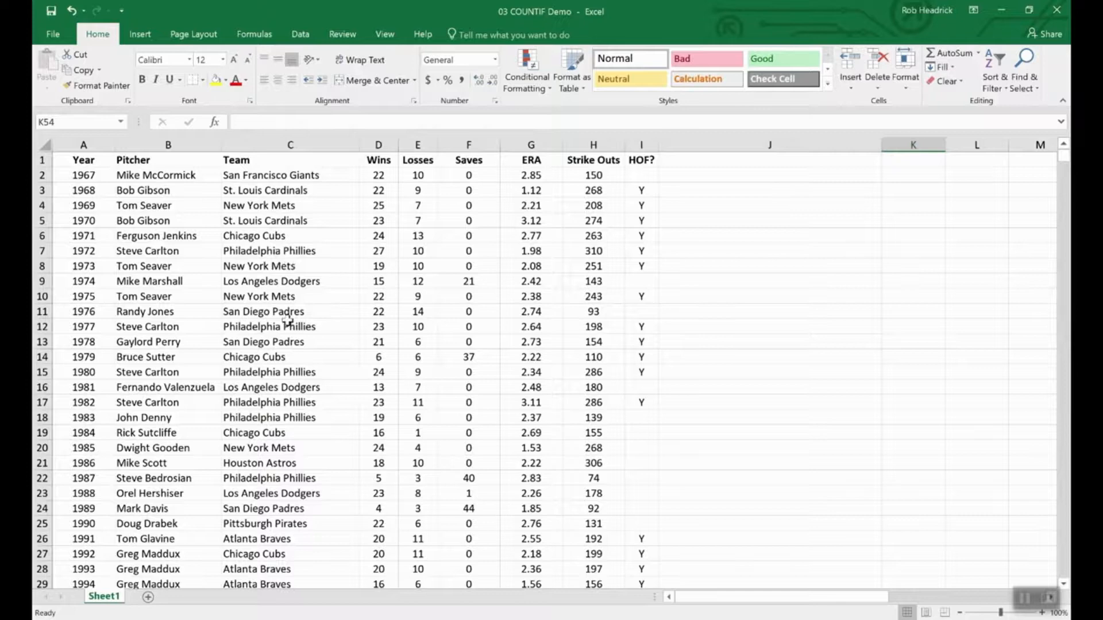
scroll(287, 322, down, 4)
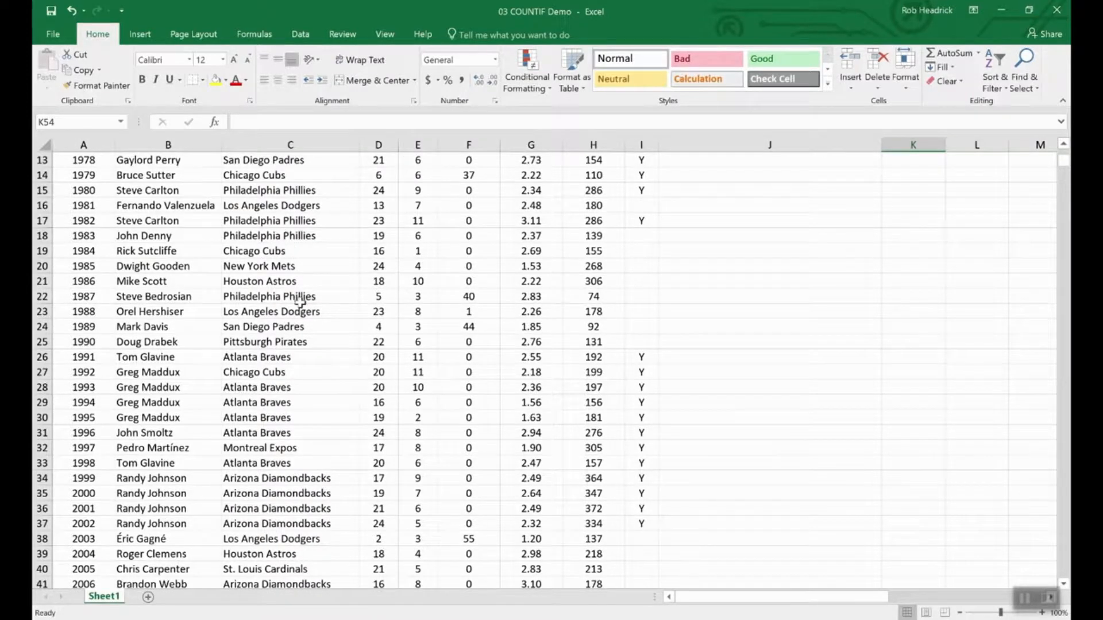
scroll(310, 380, down, 4)
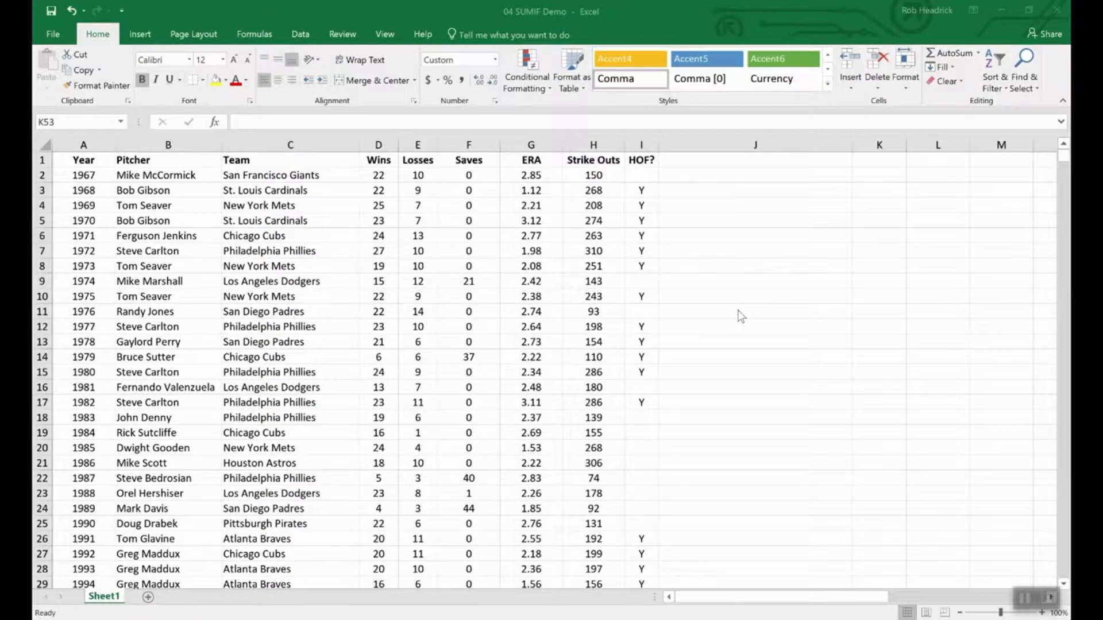
- Enter =SUMIF(hof,"Y",Strike_Outs) in K53 to total Hall of Fame strike-outs, giving 5,931
click(778, 391)
scroll(778, 391, down, 16)
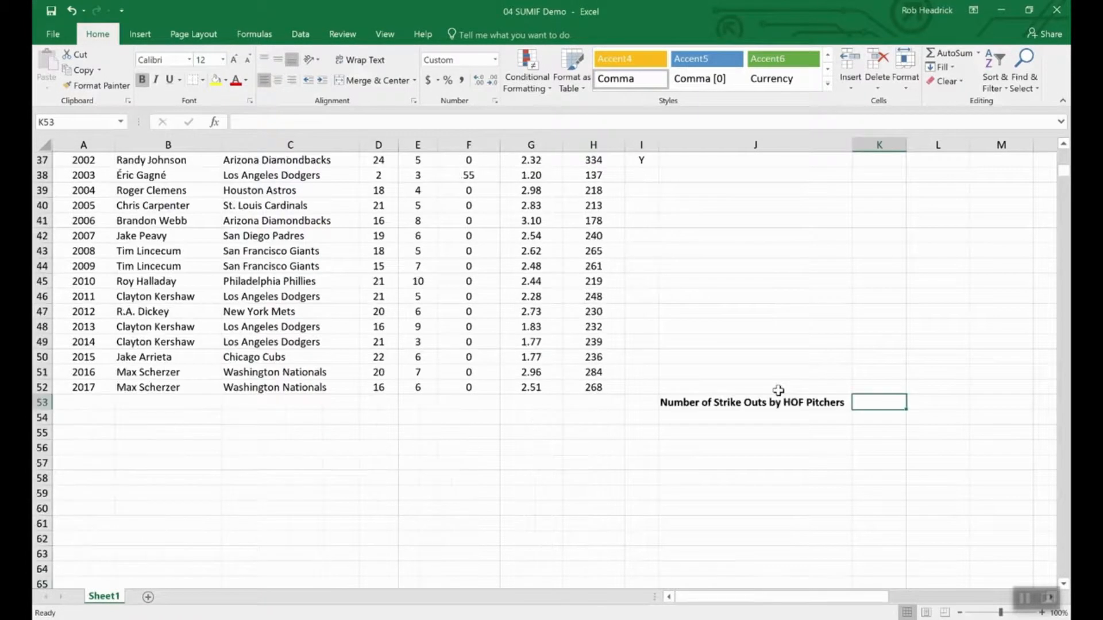
scroll(777, 391, up, 8)
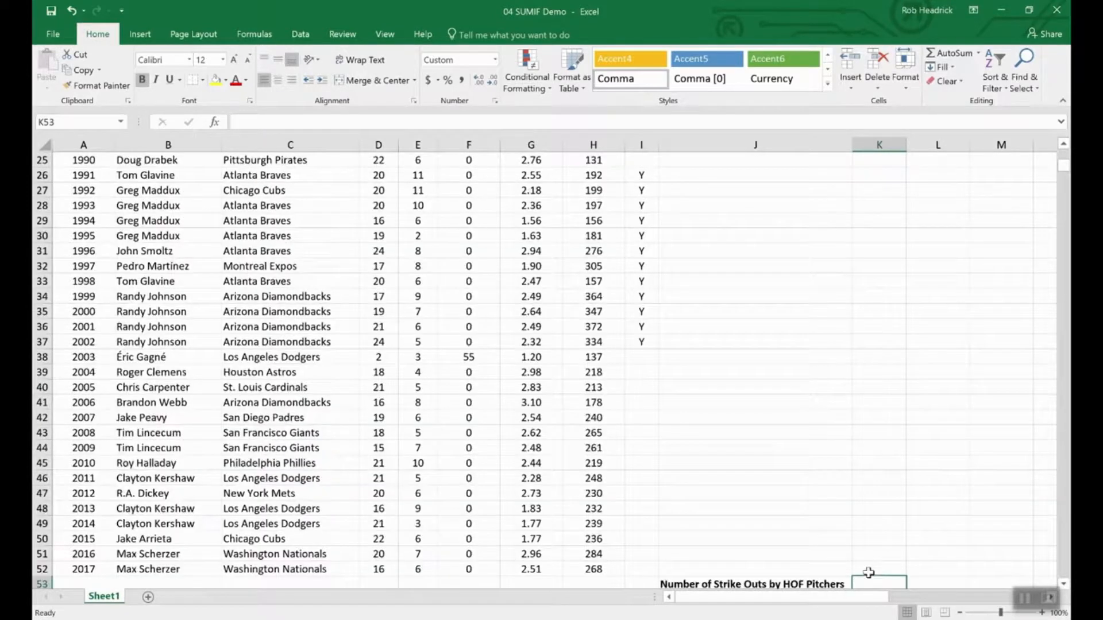
scroll(867, 577, down, 4)
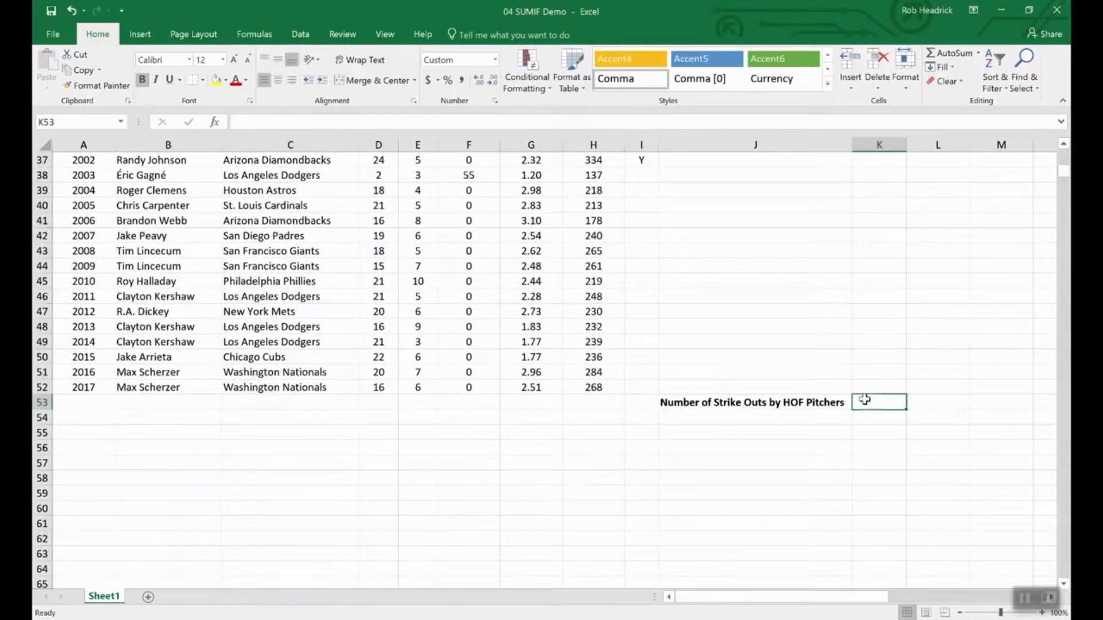
text(=)
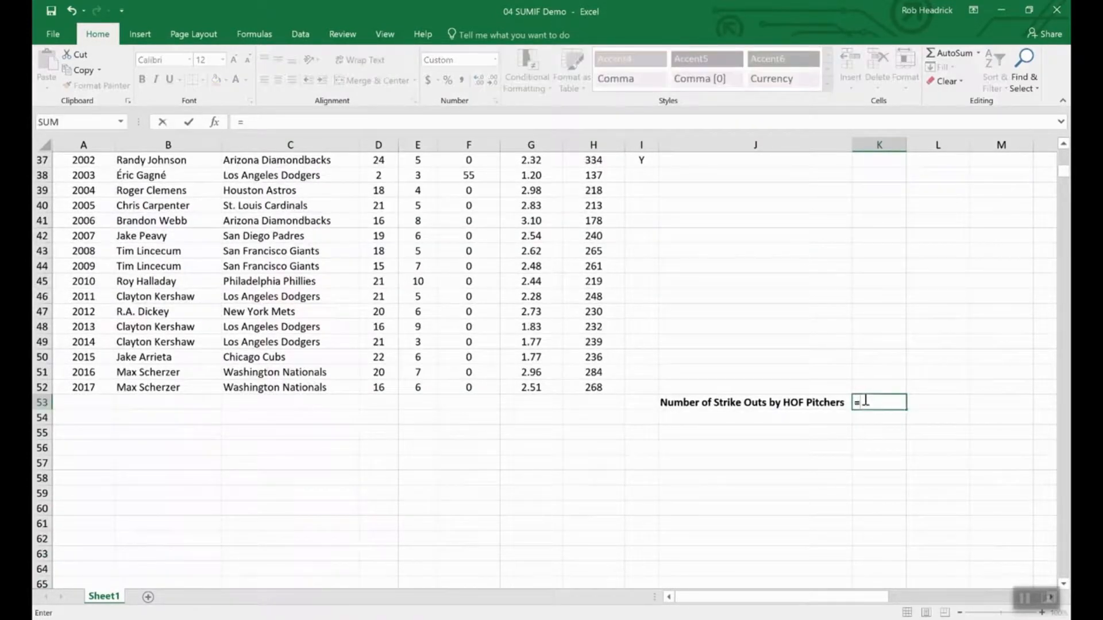
text(sumin)
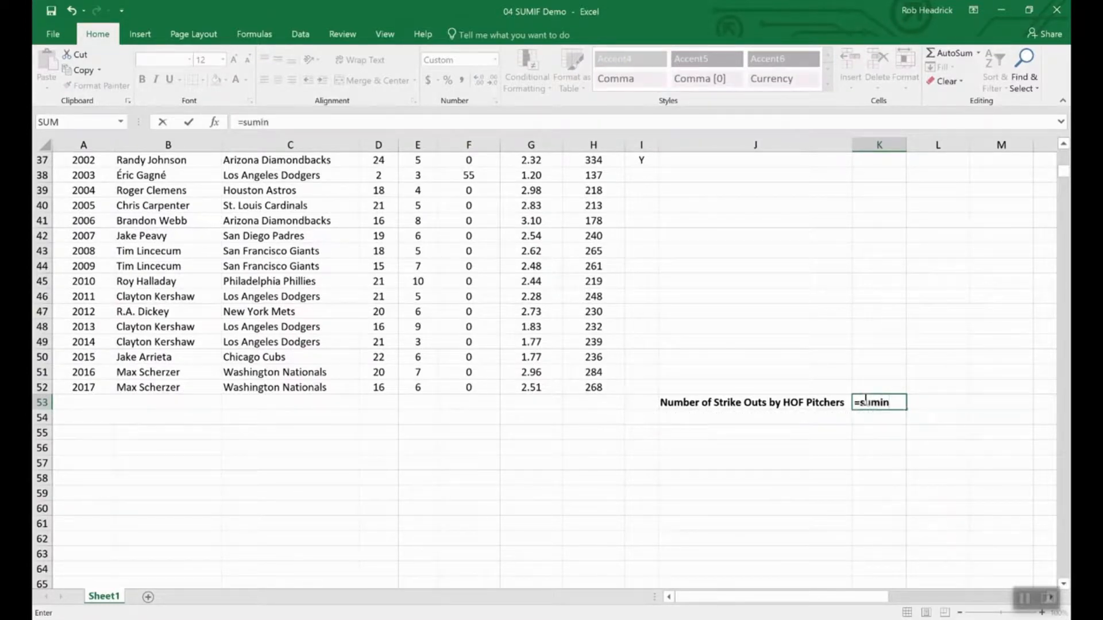
key(BackSpace)
text(f()
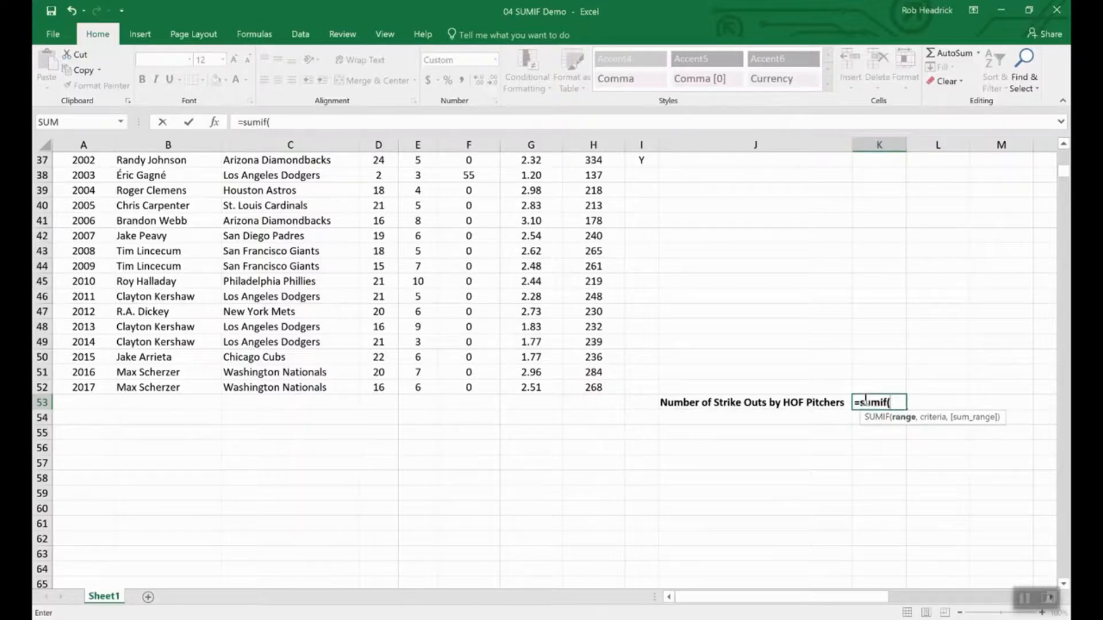
text(ho)
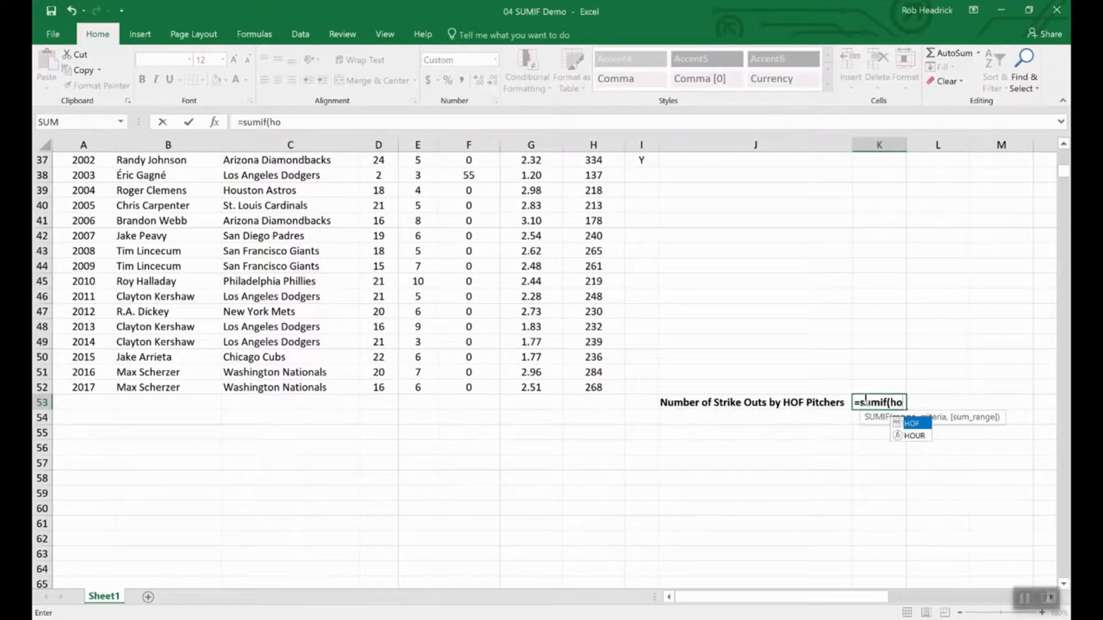
text(f,)
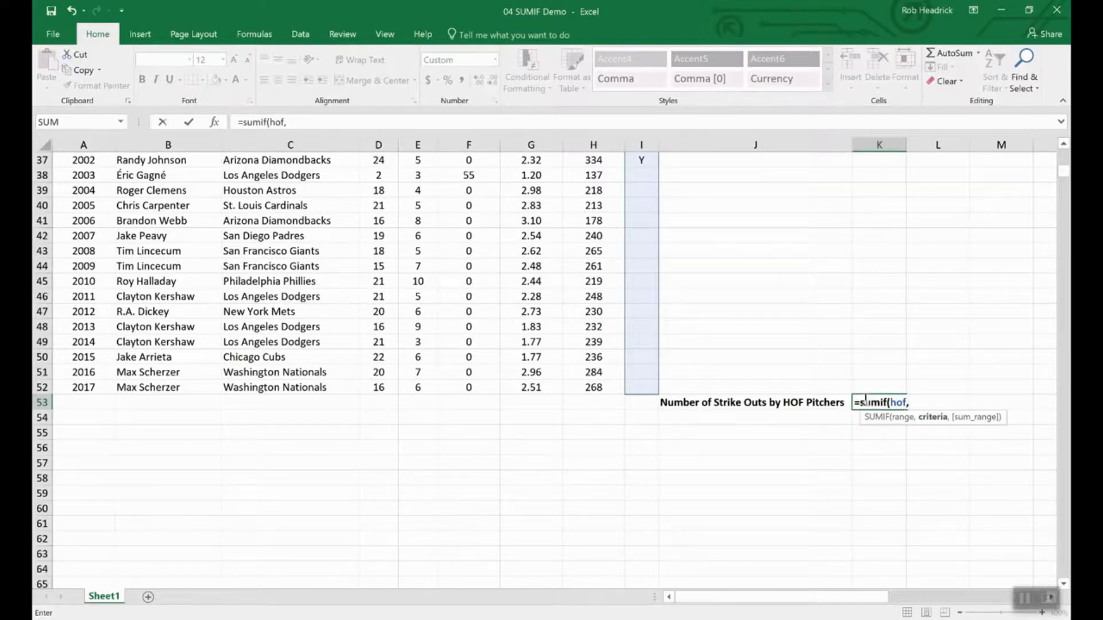
text("Y",)
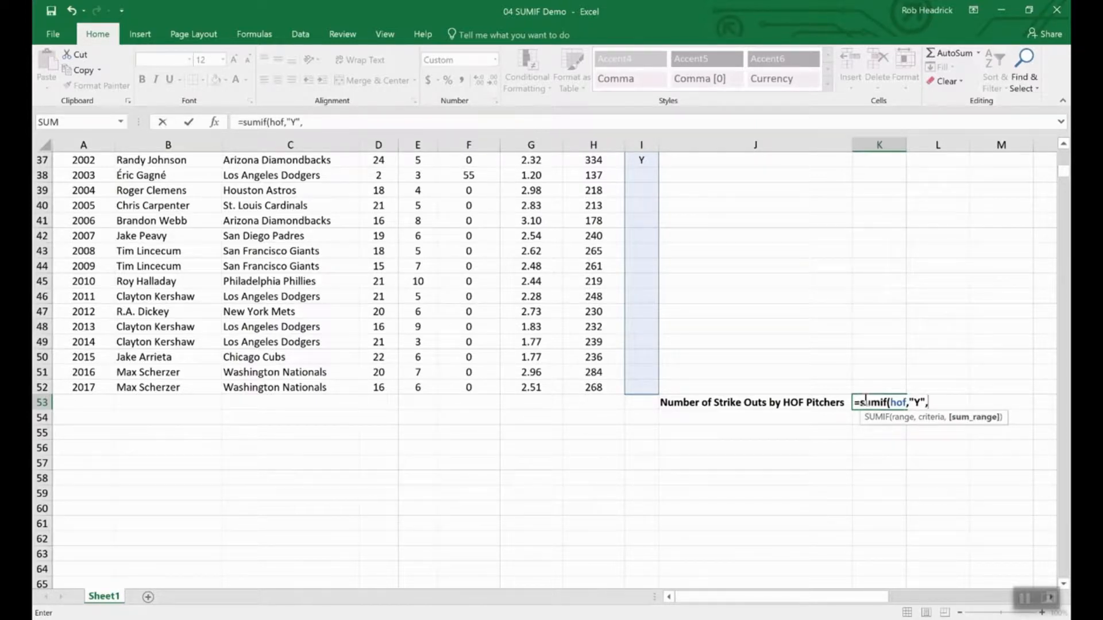
text(str)
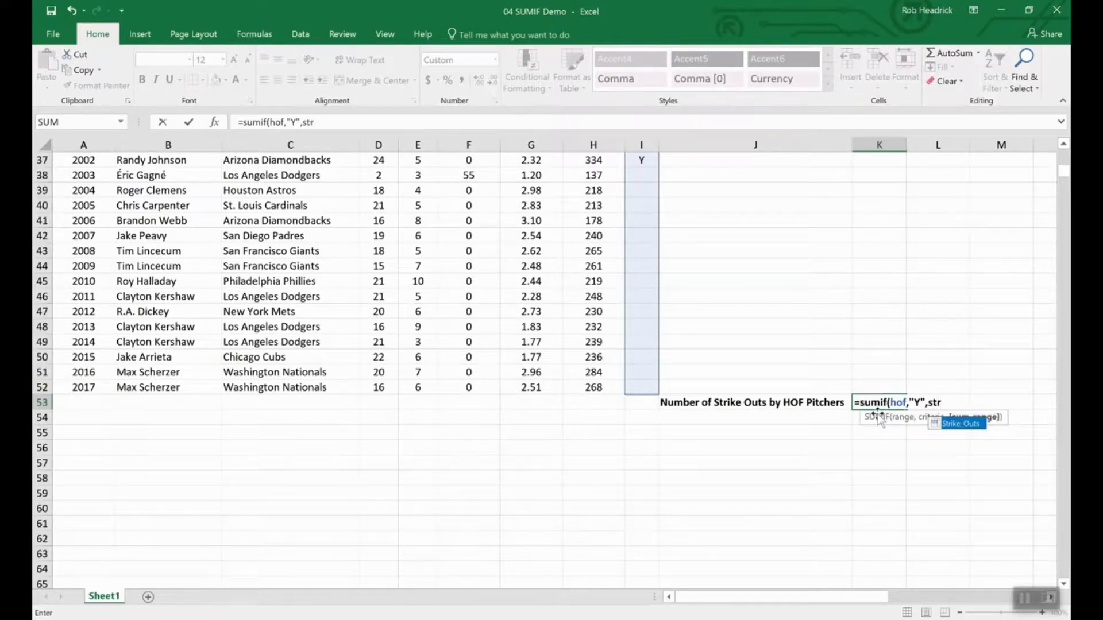
double_click(961, 426)
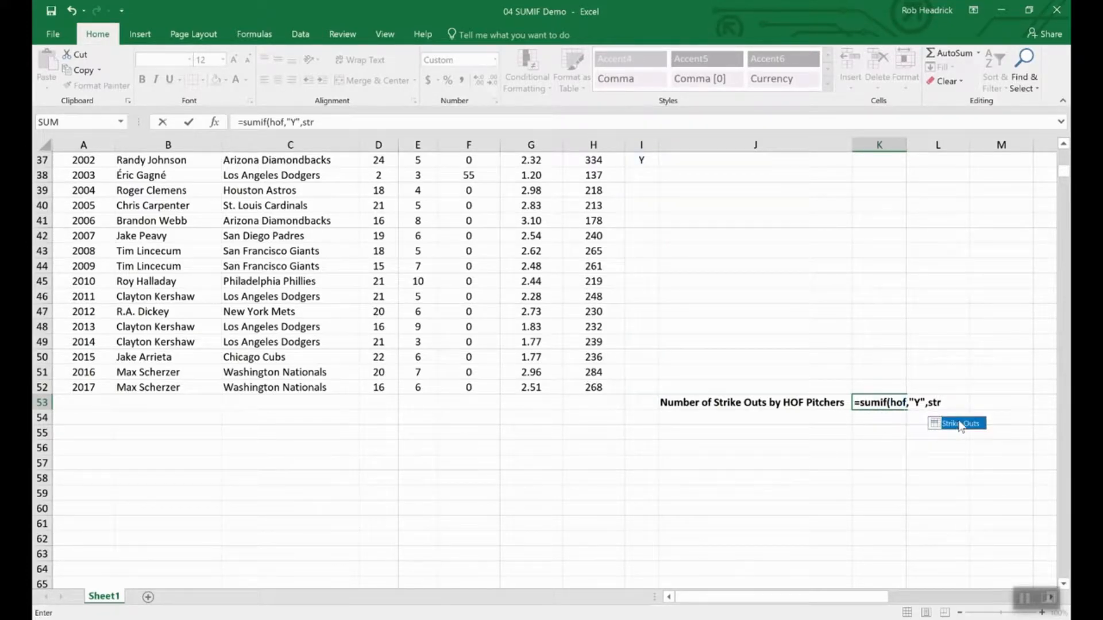
key(Return)
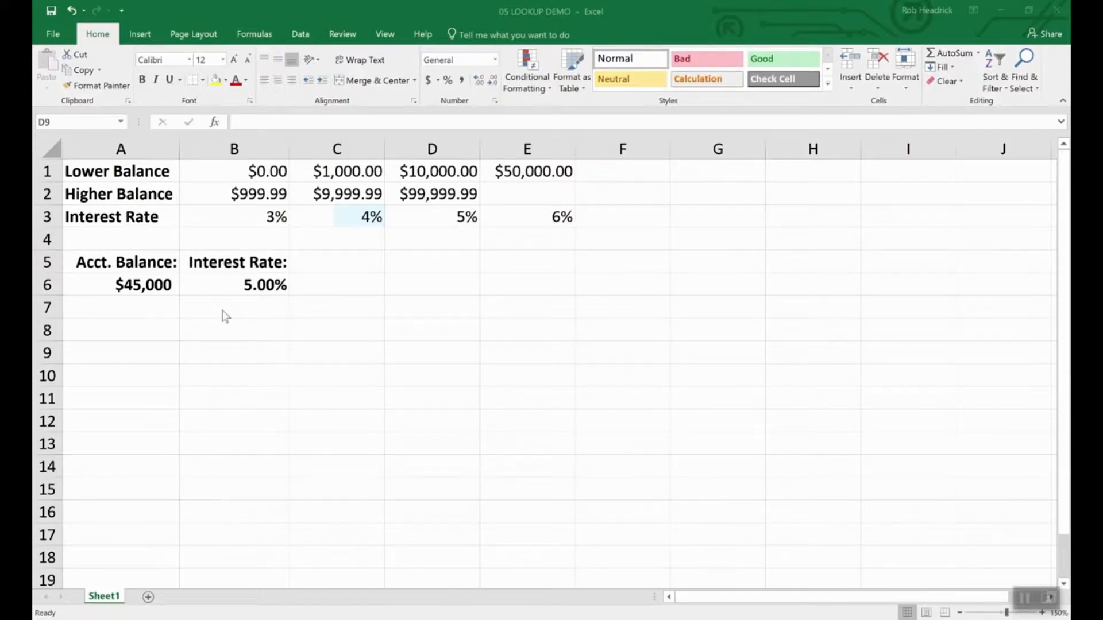
- Inspect the account balance in A6 and the interest-rate LOOKUP formula in B6
click(144, 282)
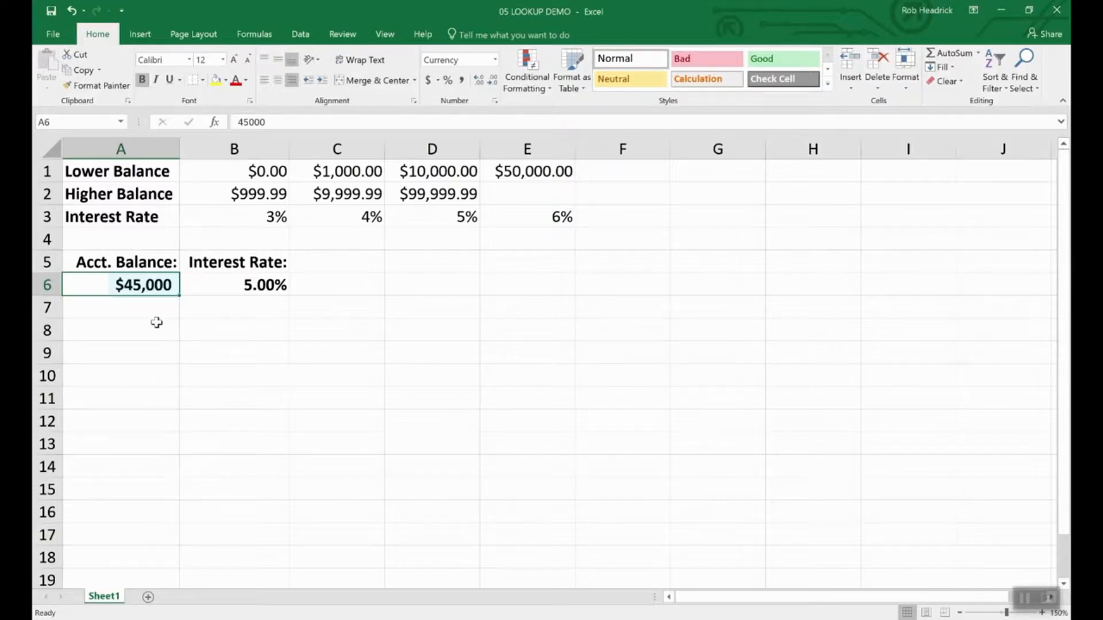
click(265, 285)
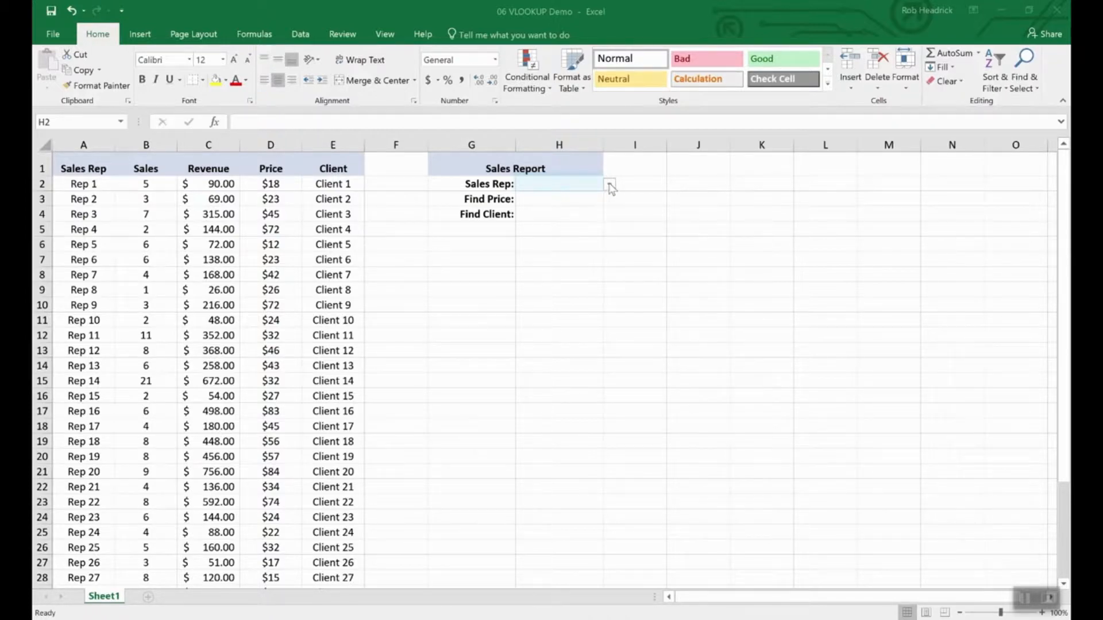
- Choose Rep 16 from the Sales Rep dropdown in H2
click(609, 184)
click(609, 184)
drag(612, 213, 607, 249)
scroll(605, 290, up, 1)
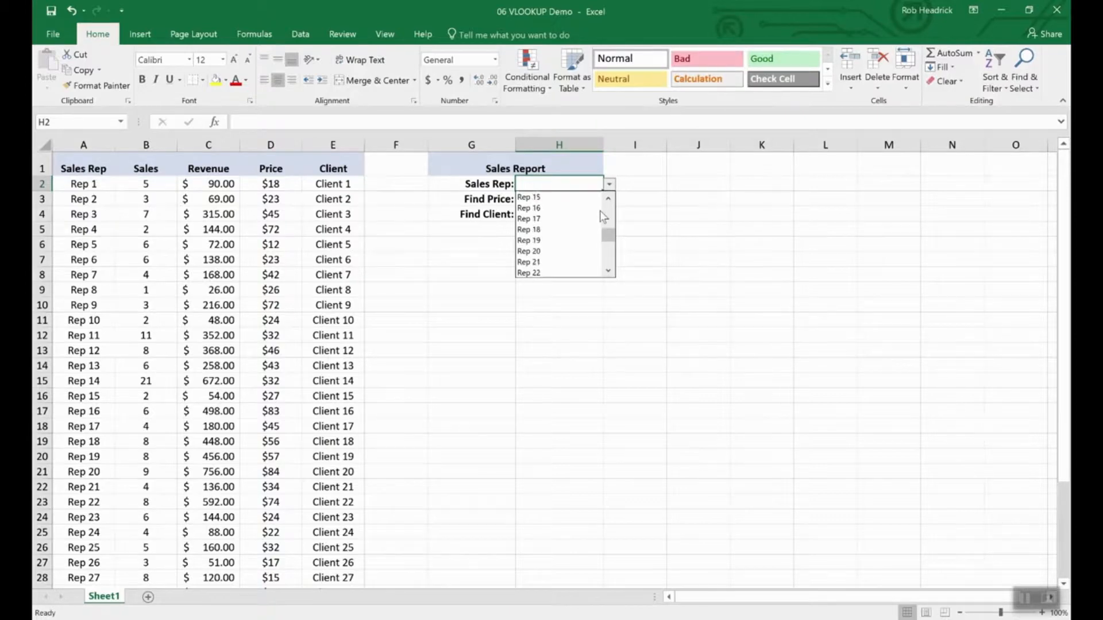
click(537, 209)
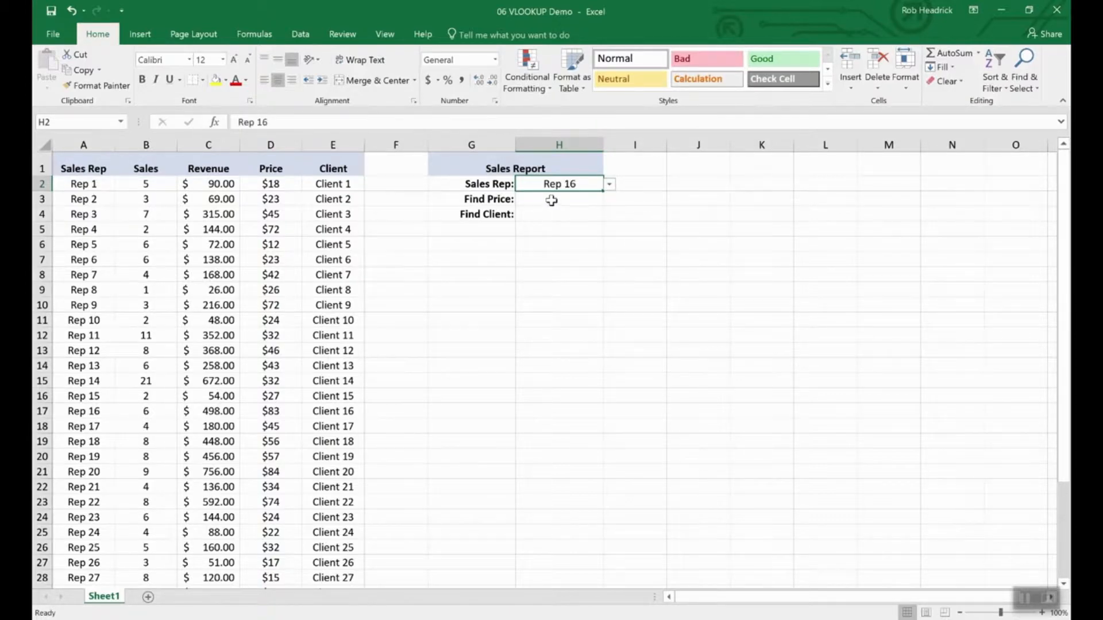
- Enter =VLOOKUP(H2,A2:E36,4,FALSE) in H3 to return Rep 16's $83.00 price
click(551, 200)
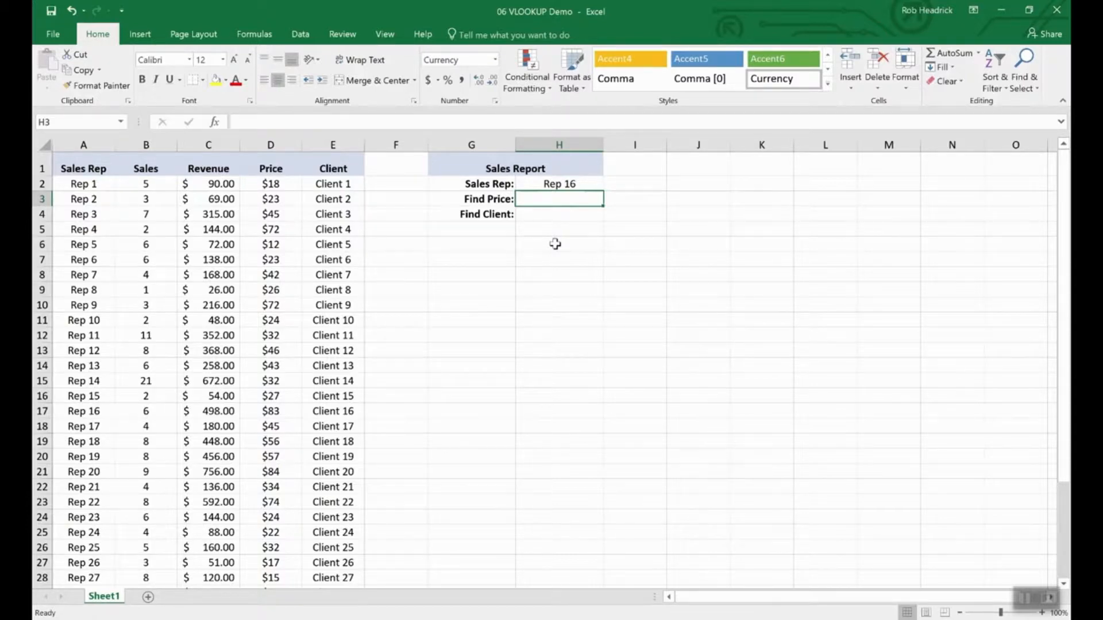
text(=)
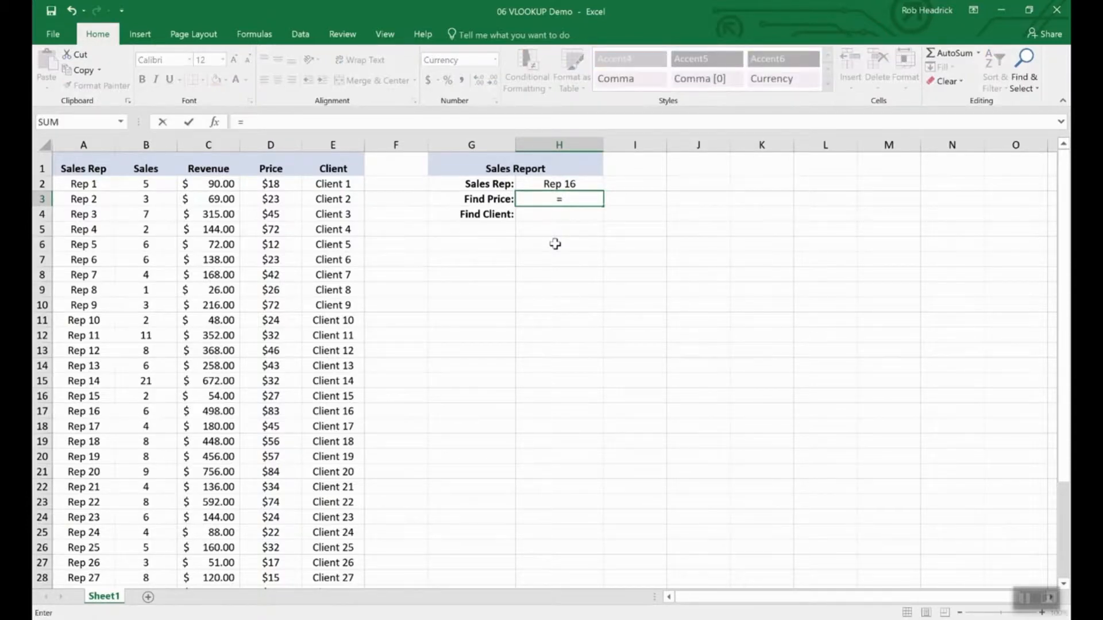
text(vlook)
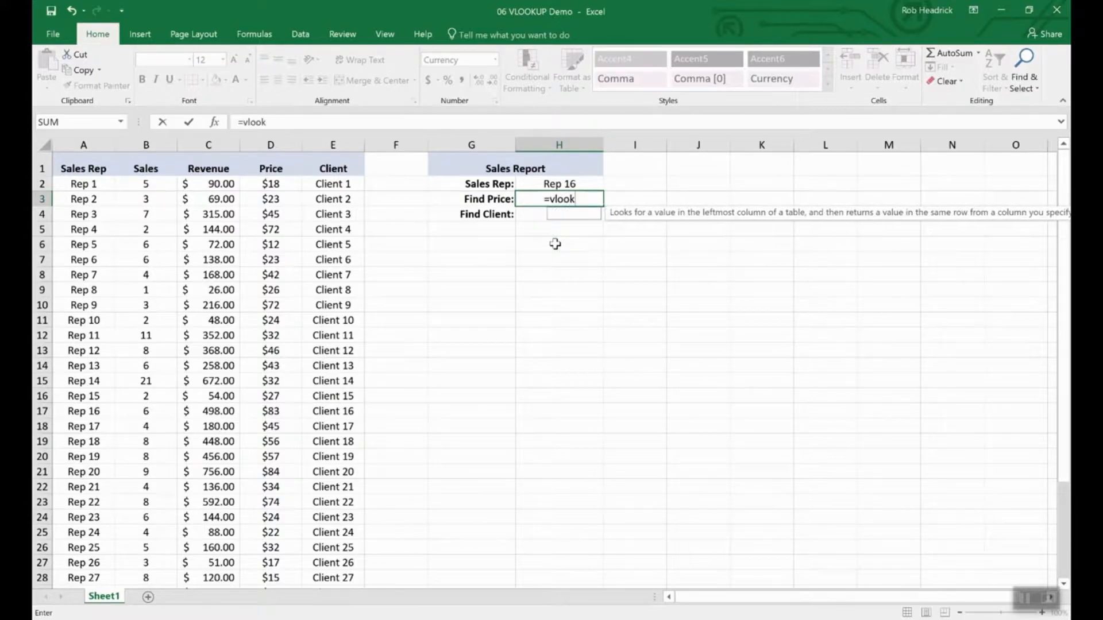
text(up()
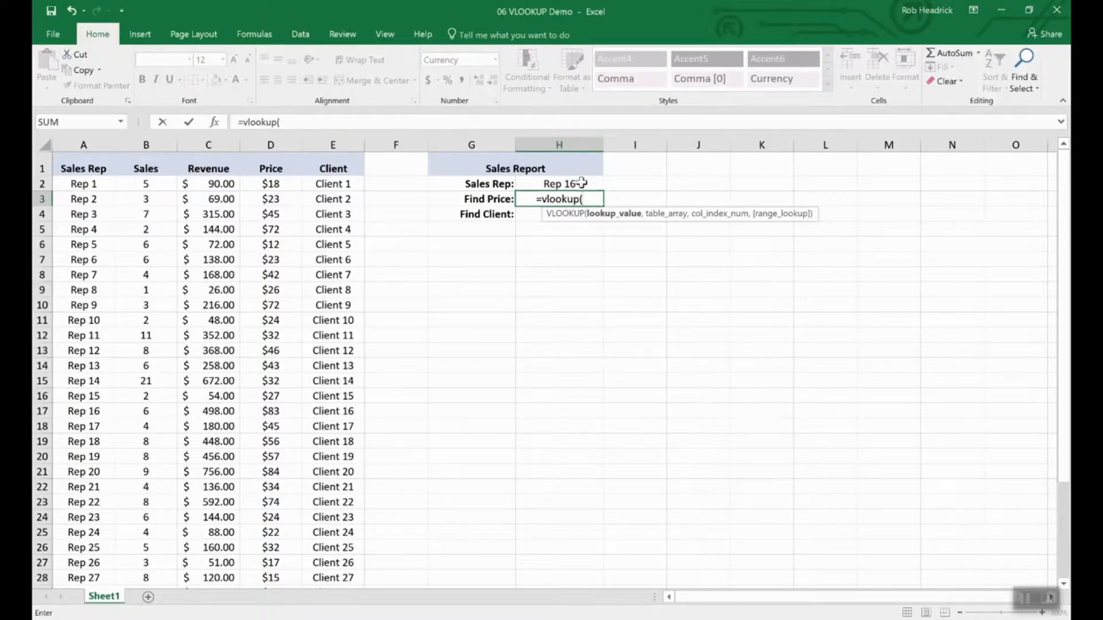
click(559, 185)
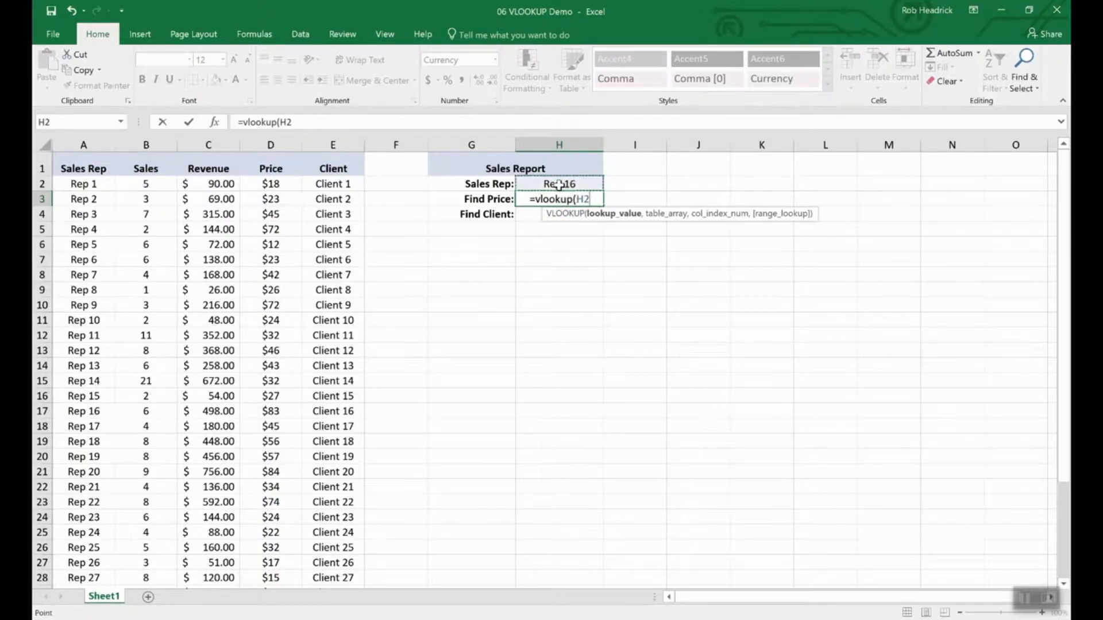
text(,)
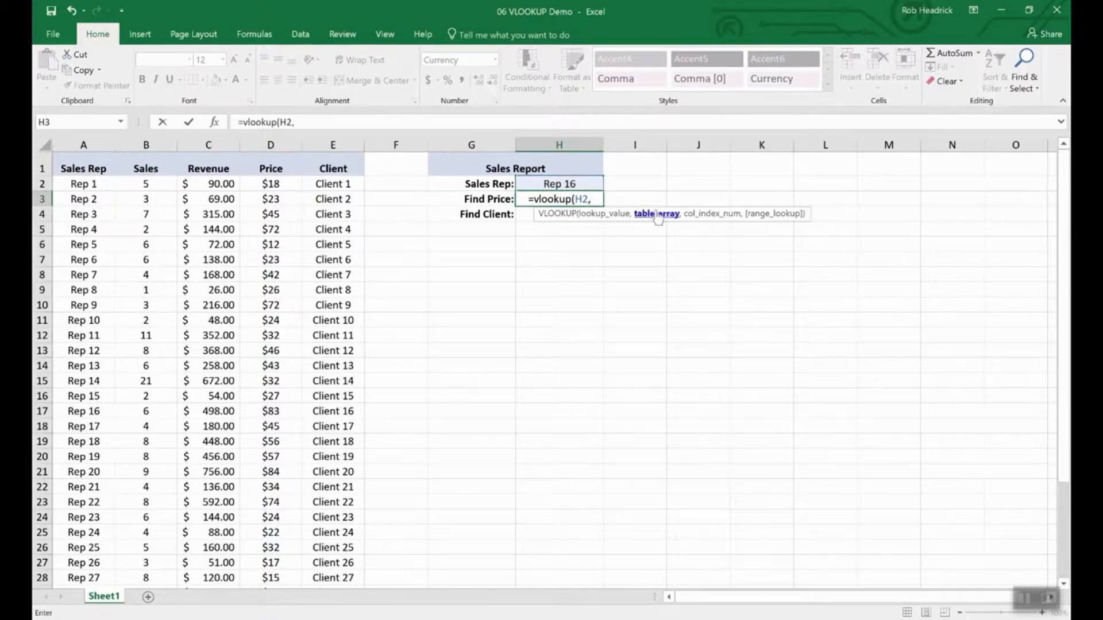
drag(80, 182, 305, 537)
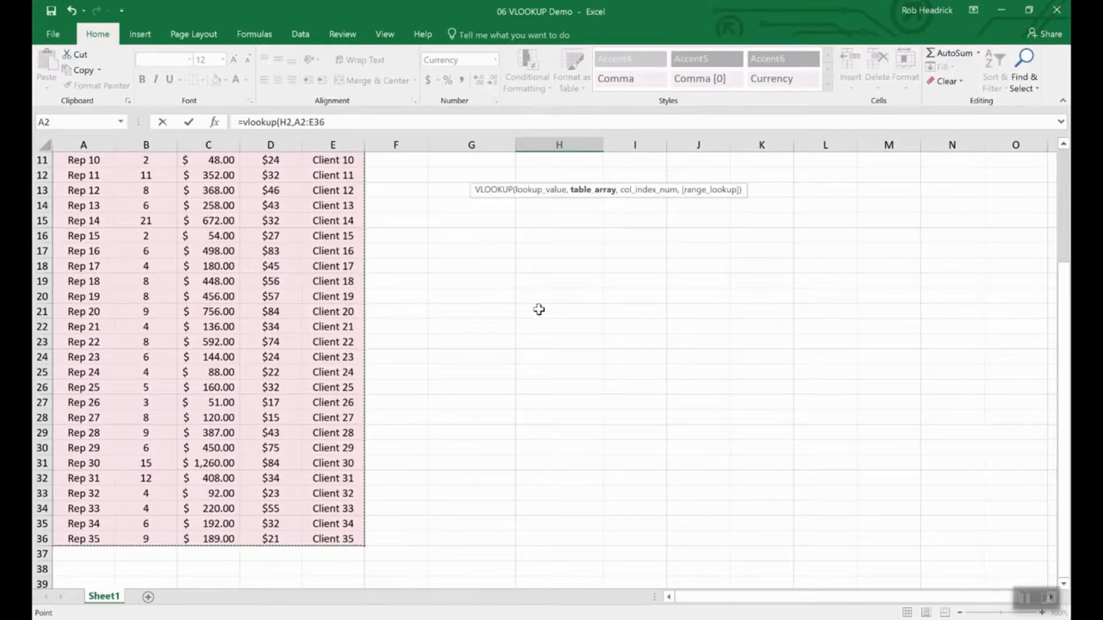
scroll(539, 310, up, 4)
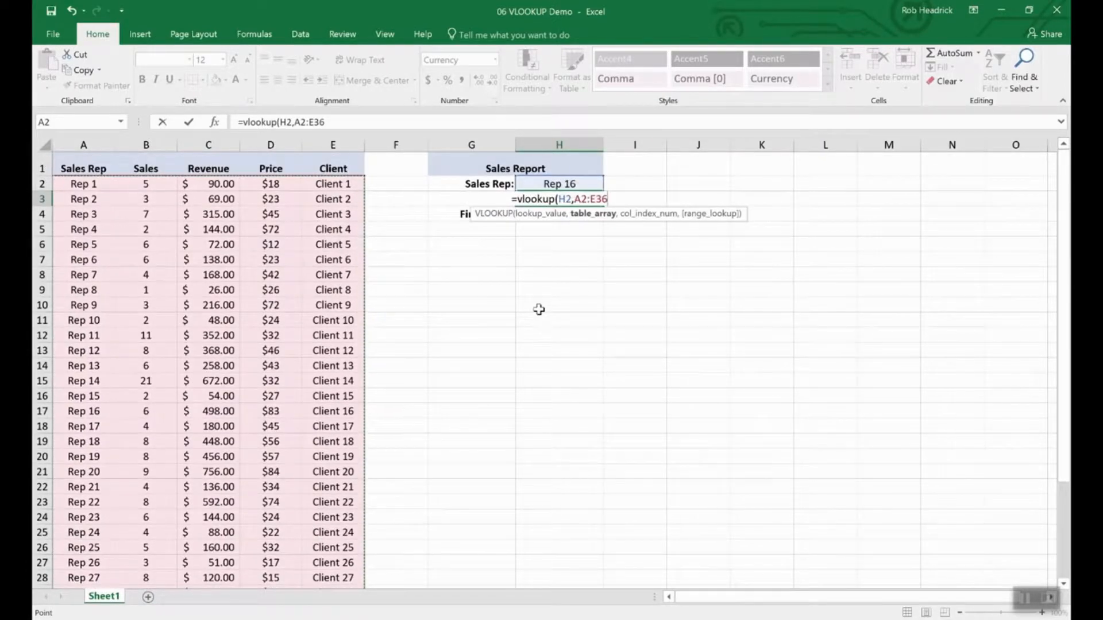
text(,)
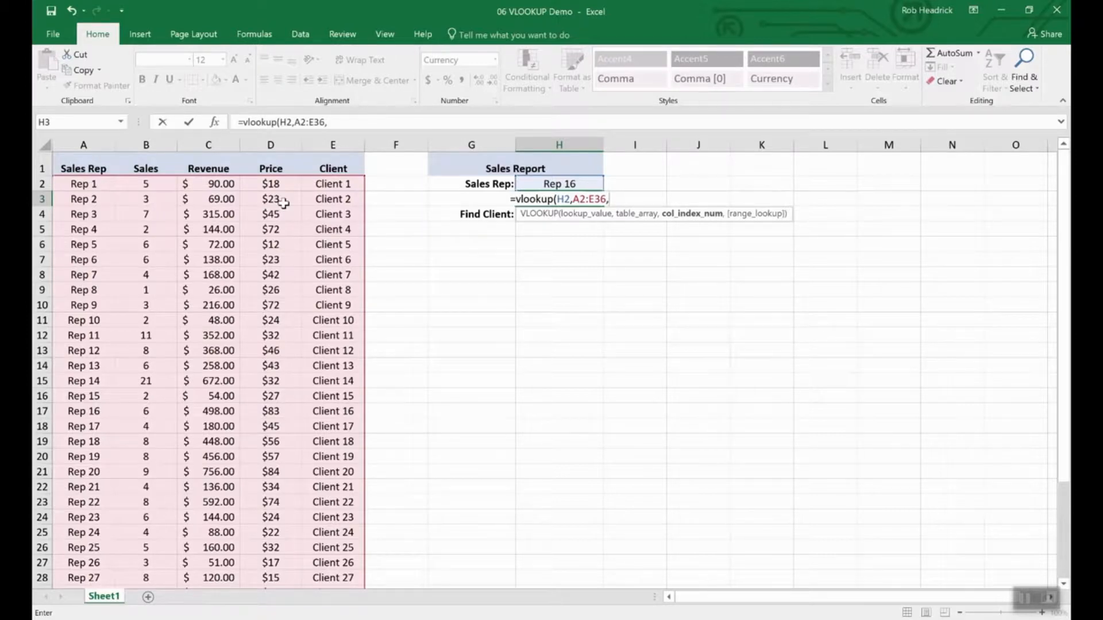
text(4,)
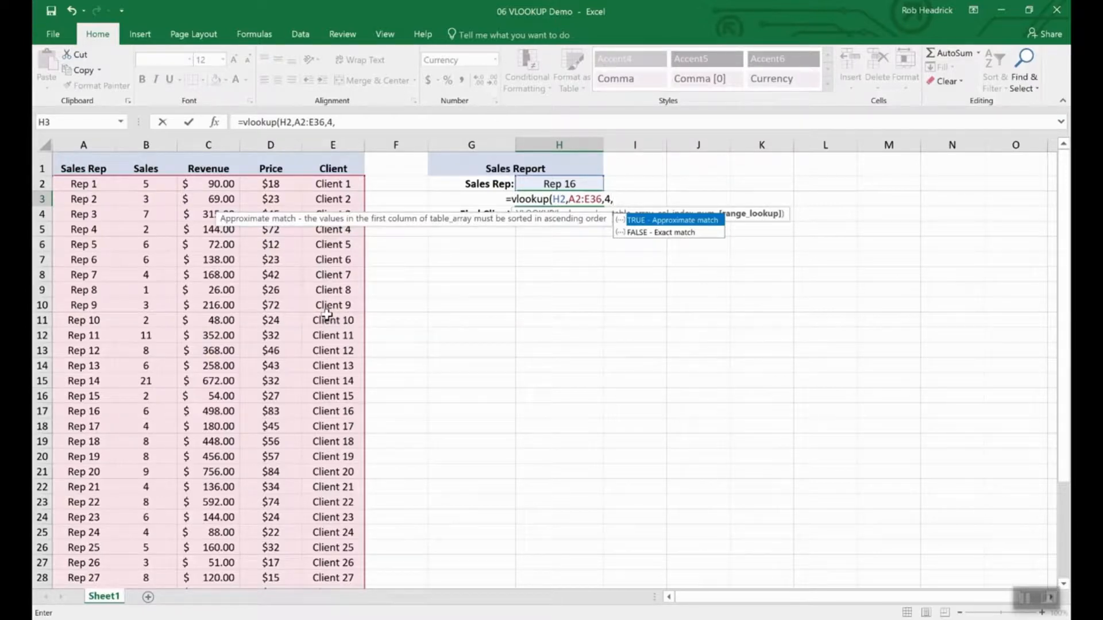
text(false)
key(Return)
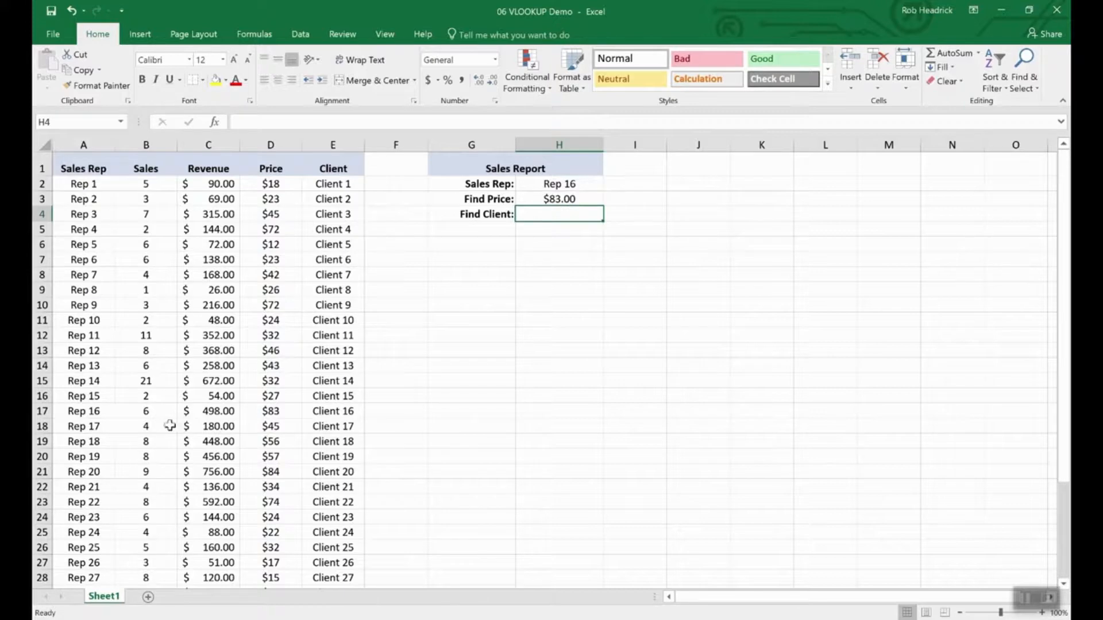
- Copy the price lookup formula from H3 into the Find Client cell H4
click(42, 410)
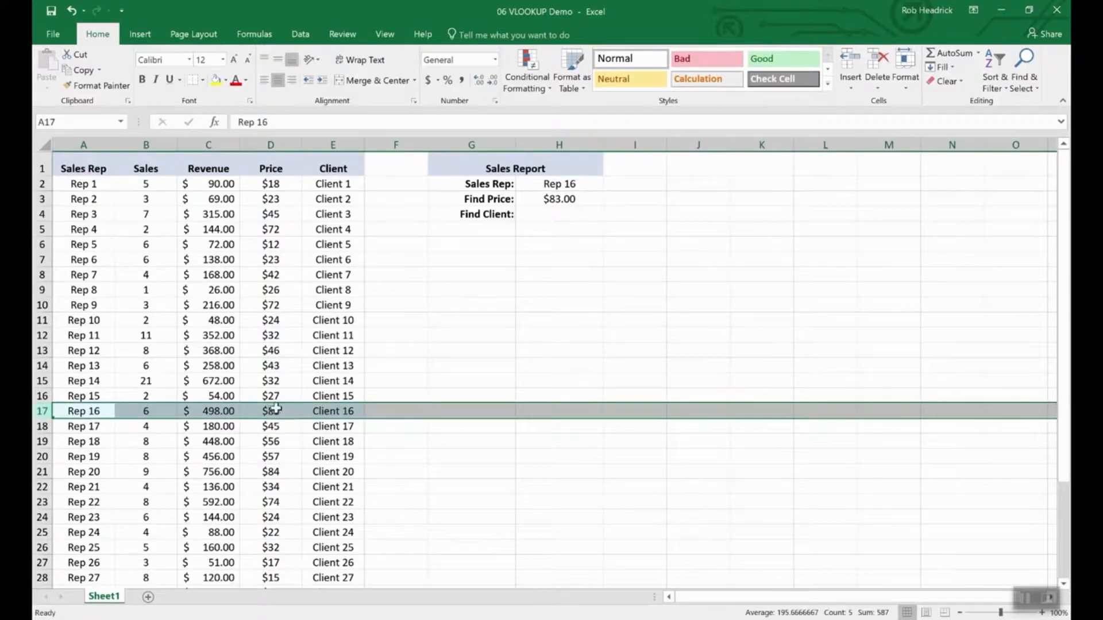
click(556, 217)
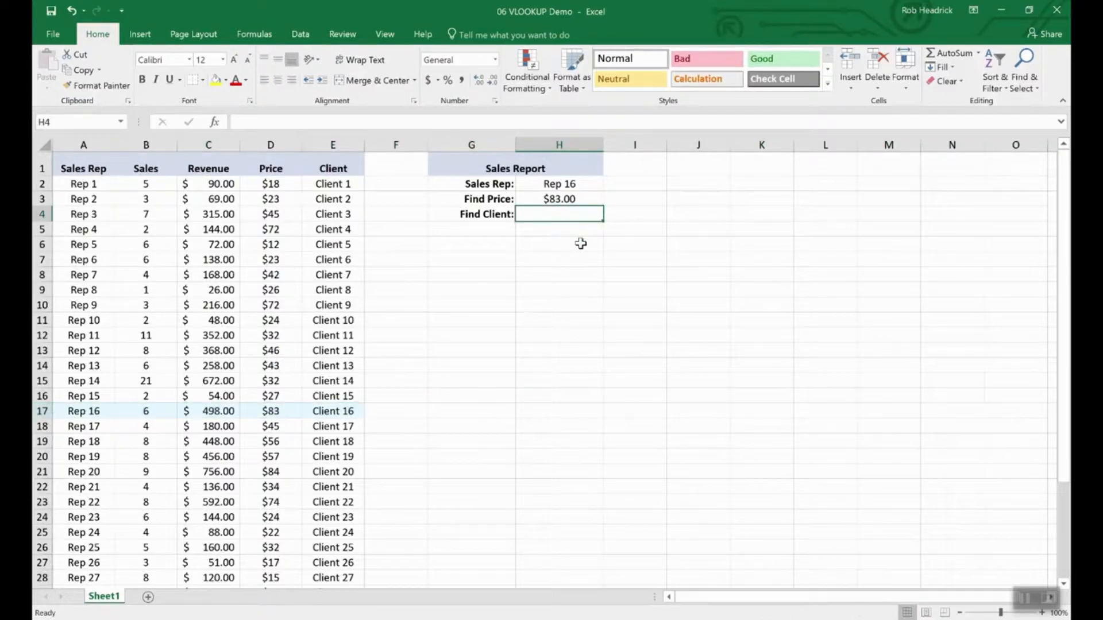
key(Up)
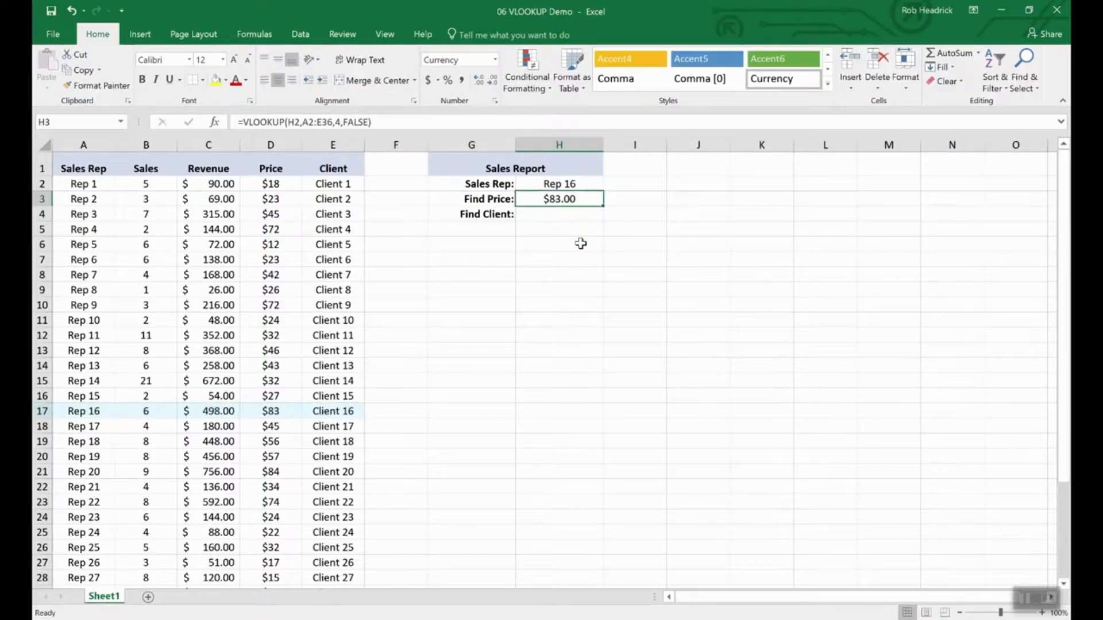
key(Down)
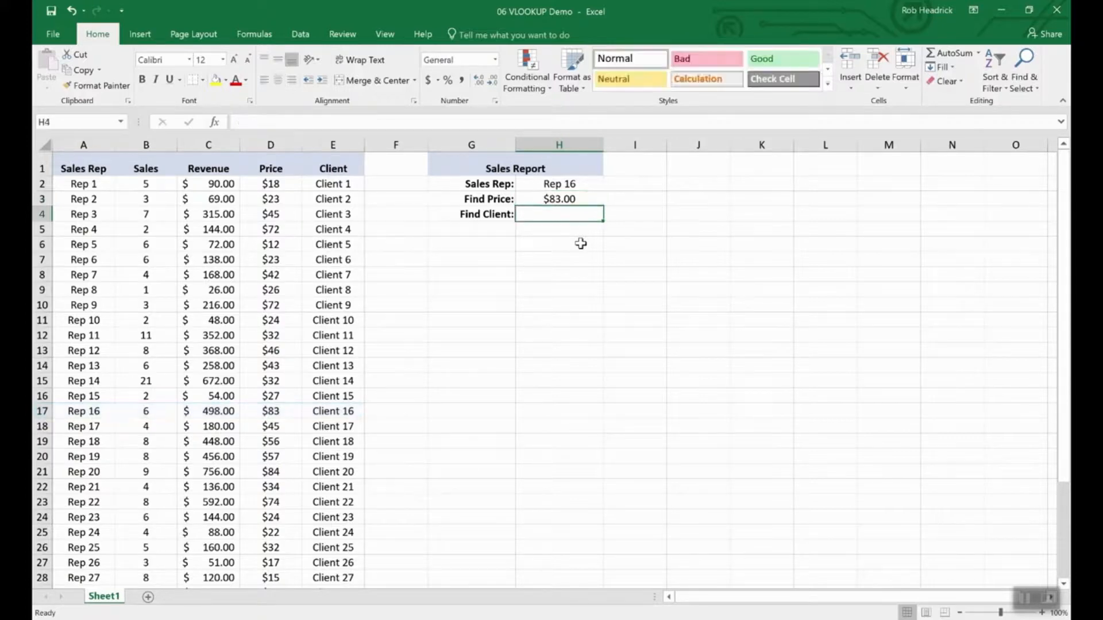
key(Up)
key(ctrl+c)
key(Down)
key(ctrl+v)
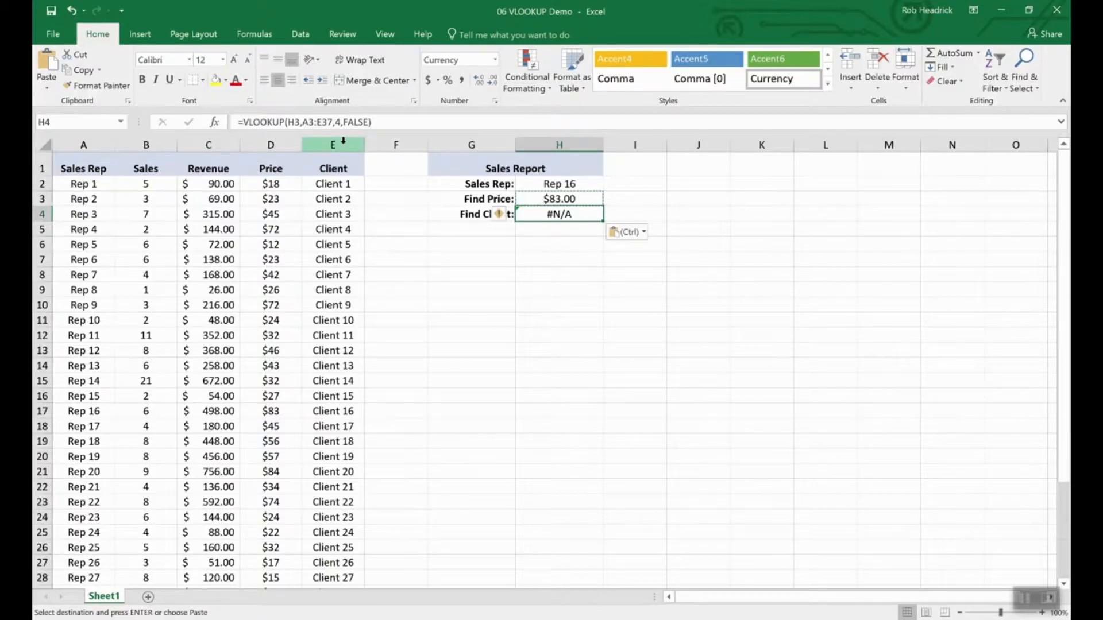
- Edit H4's formula to =VLOOKUP(H2,A3:E37,5,FALSE) so it returns Client 16 for Rep 16
click(300, 122)
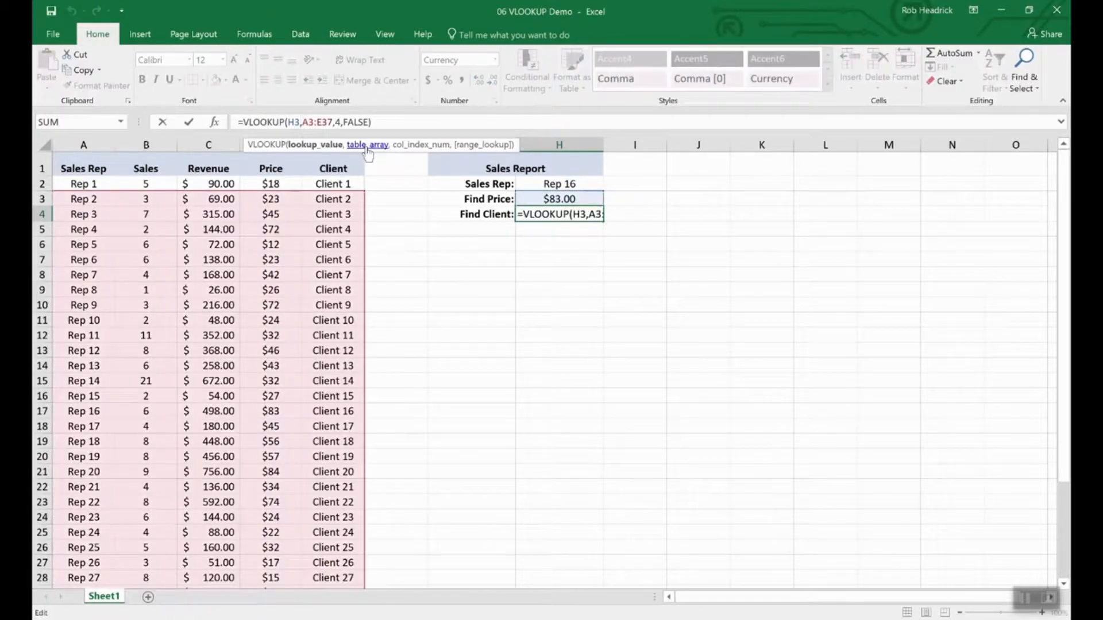
key(BackSpace)
text(2)
key(Right)
key(Right)
key(Right)
key(Right)
key(Right)
key(Right)
key(Right)
key(Right)
key(Right)
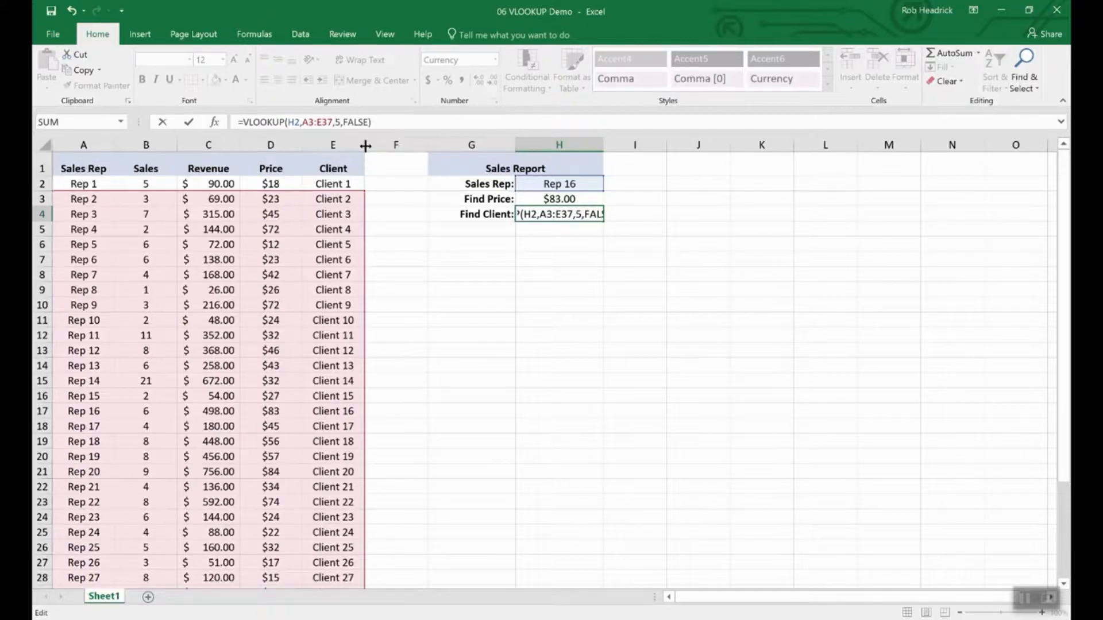
key(Return)
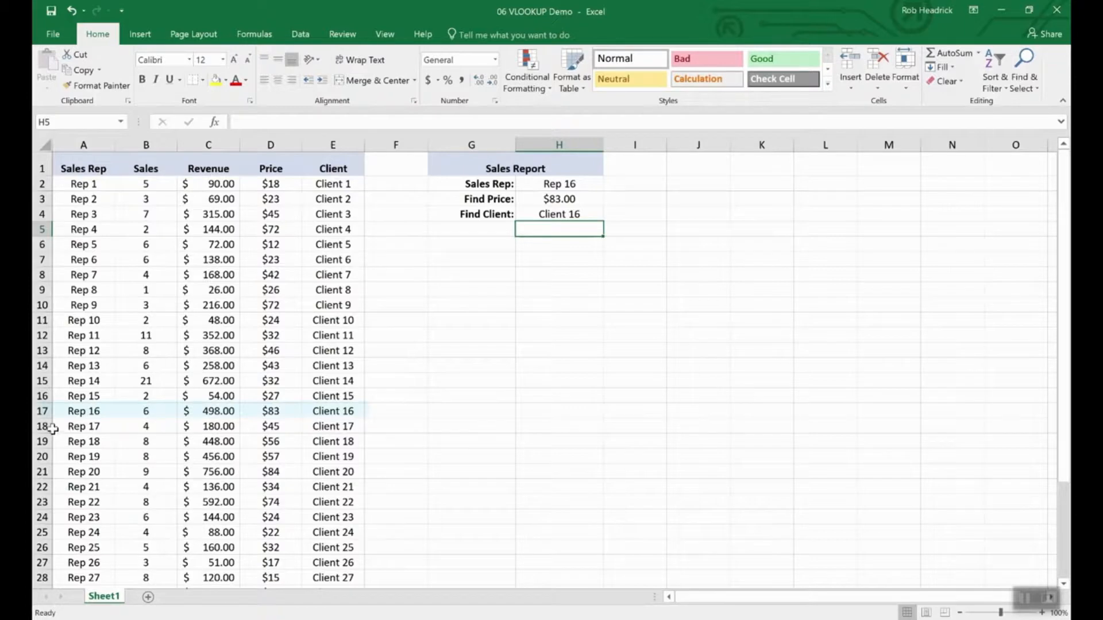
click(43, 410)
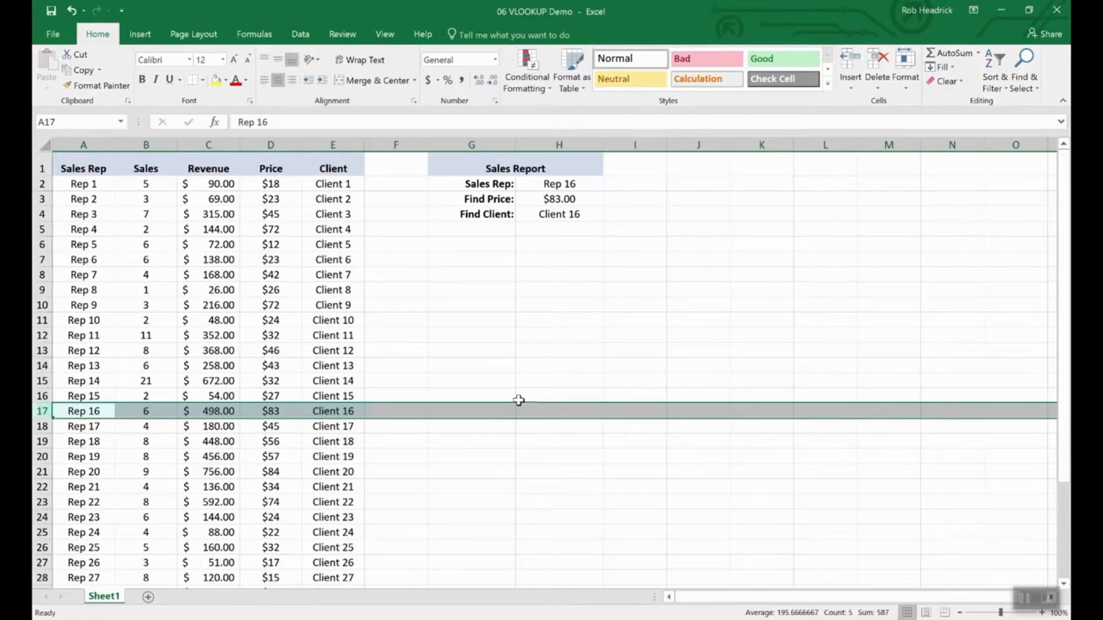
- Switch the Sales Rep in H2 to Rep 19, then Rep 25, to test the lookups
click(561, 183)
click(609, 184)
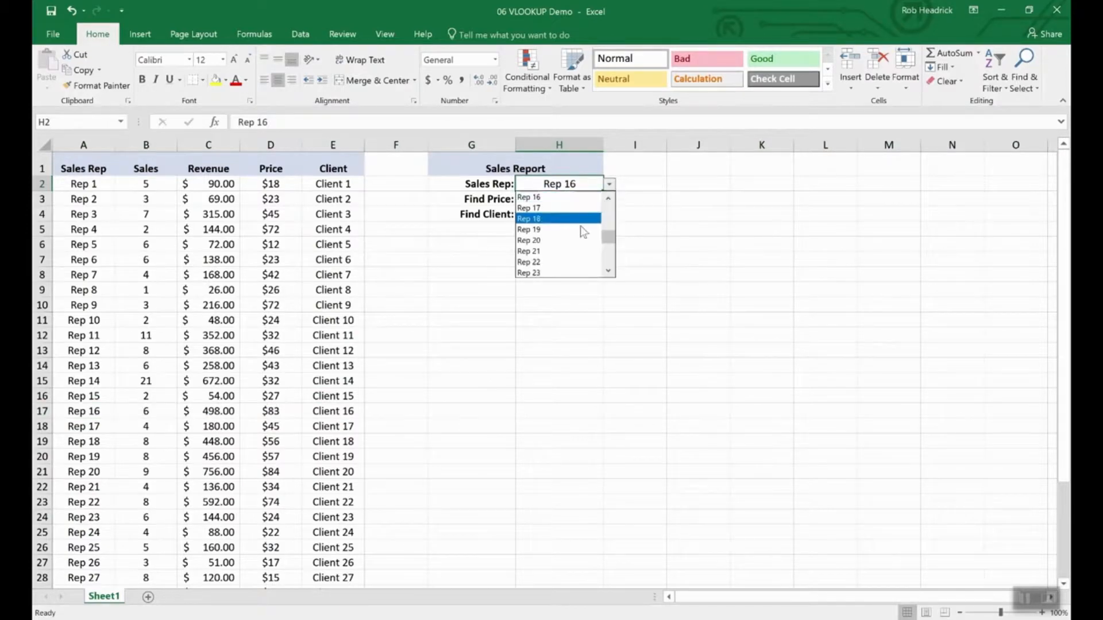
click(577, 234)
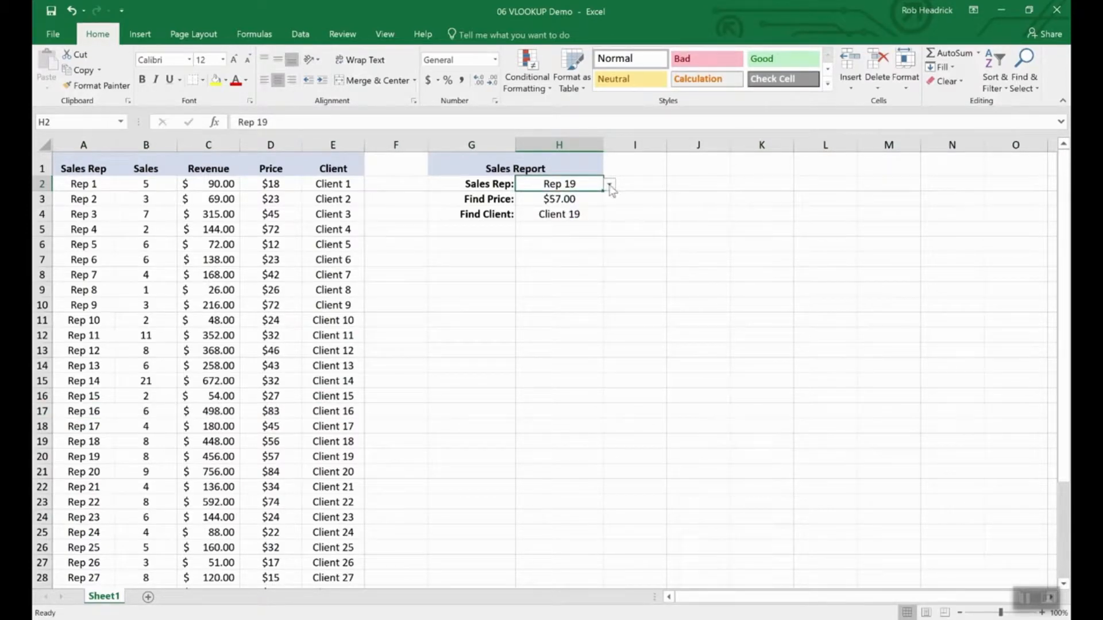
click(609, 184)
click(577, 262)
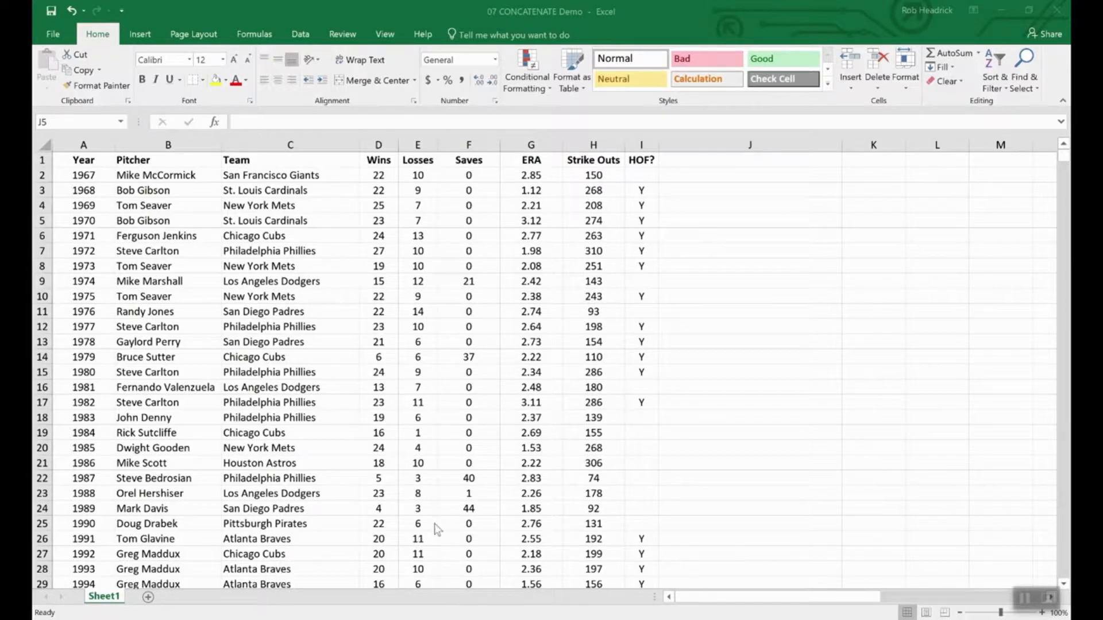
- Inspect the Wins and Losses values, trying an edit in D2 then cancelling to keep 22
click(474, 541)
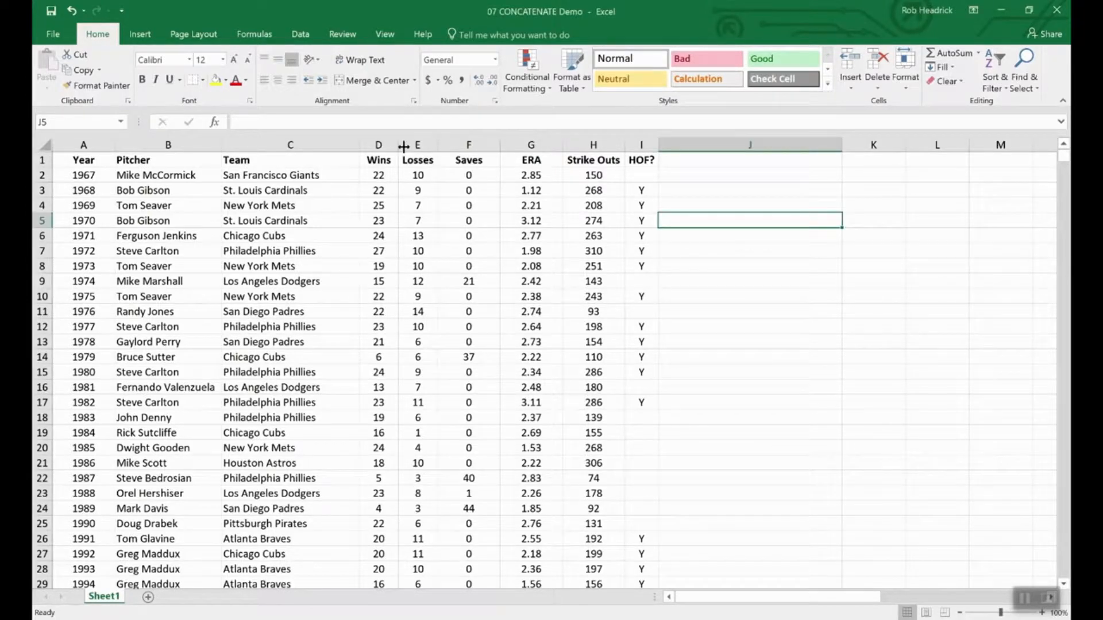
drag(382, 161, 419, 162)
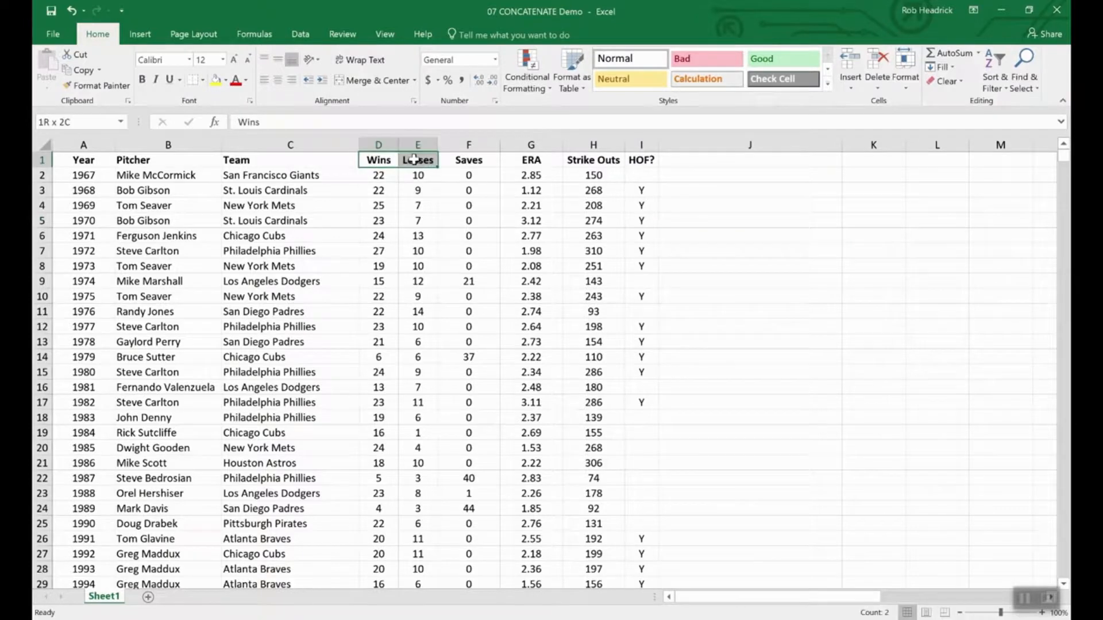
click(414, 252)
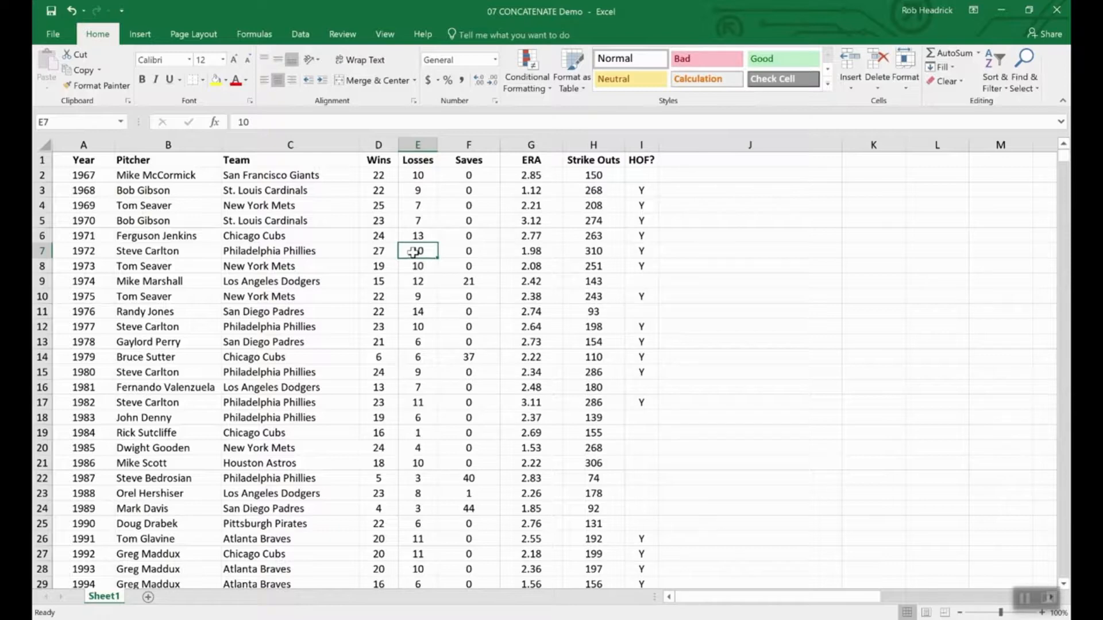
double_click(393, 176)
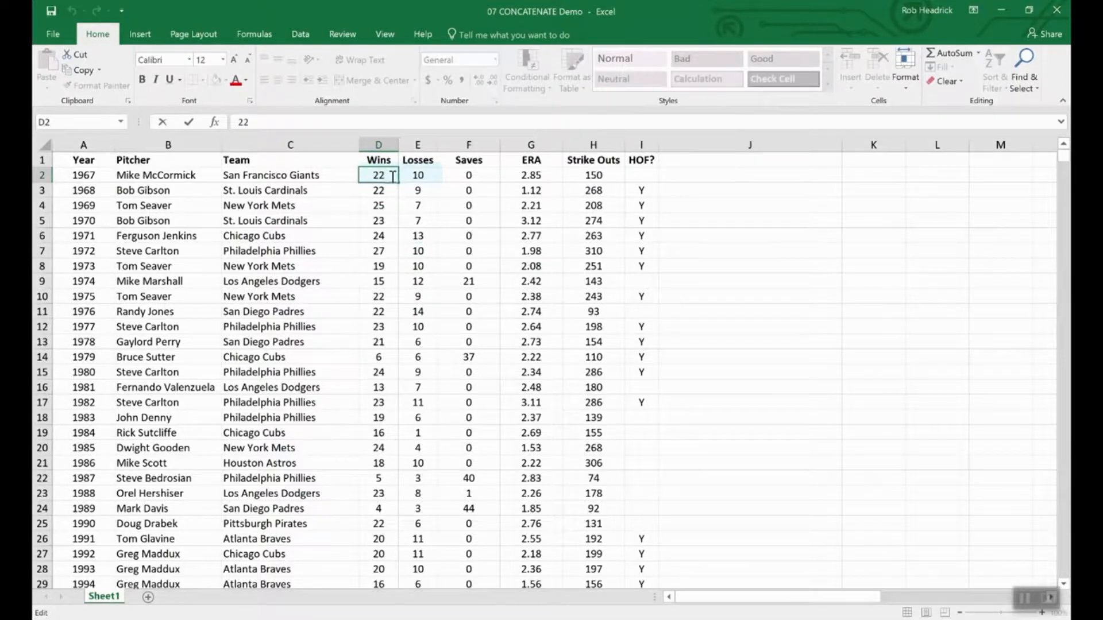
text(-1)
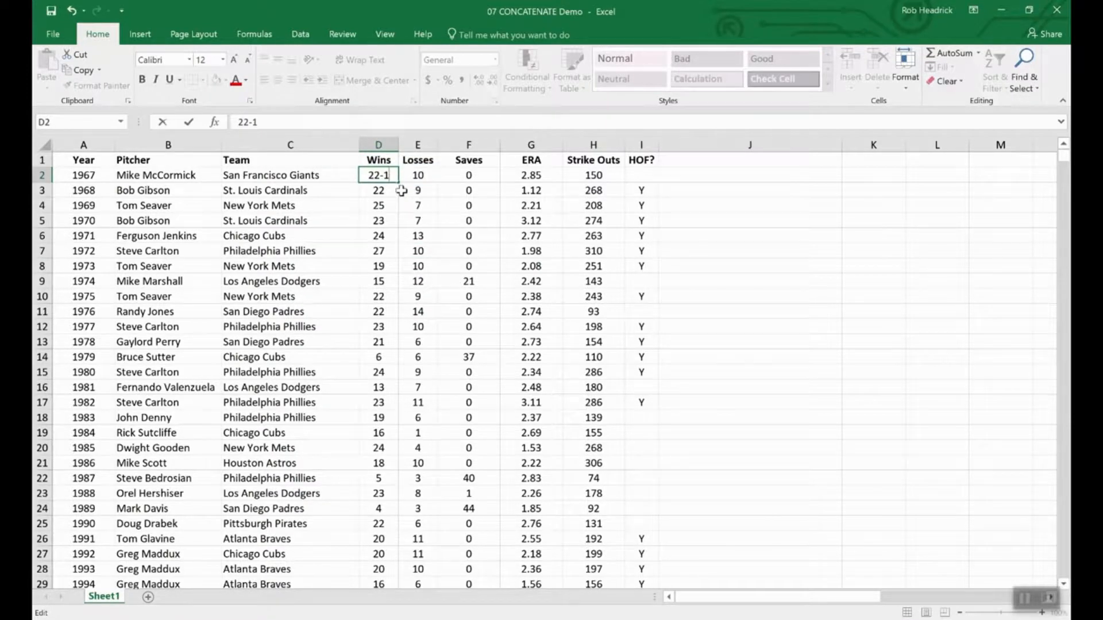
text(0)
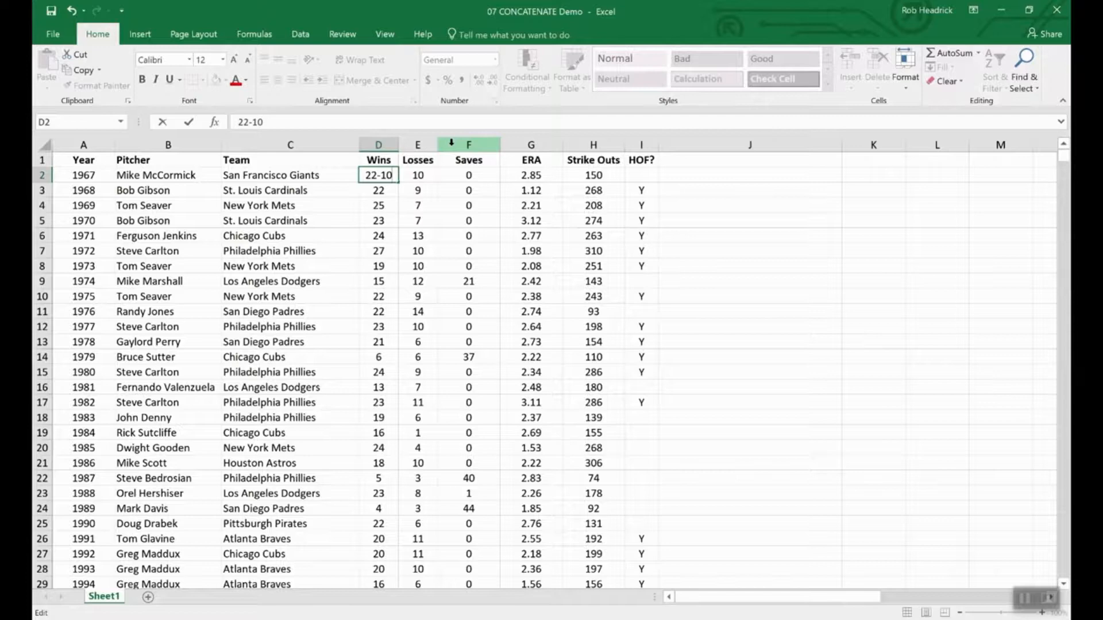
key(BackSpace)
key(BackSpace)
key(BackSpace)
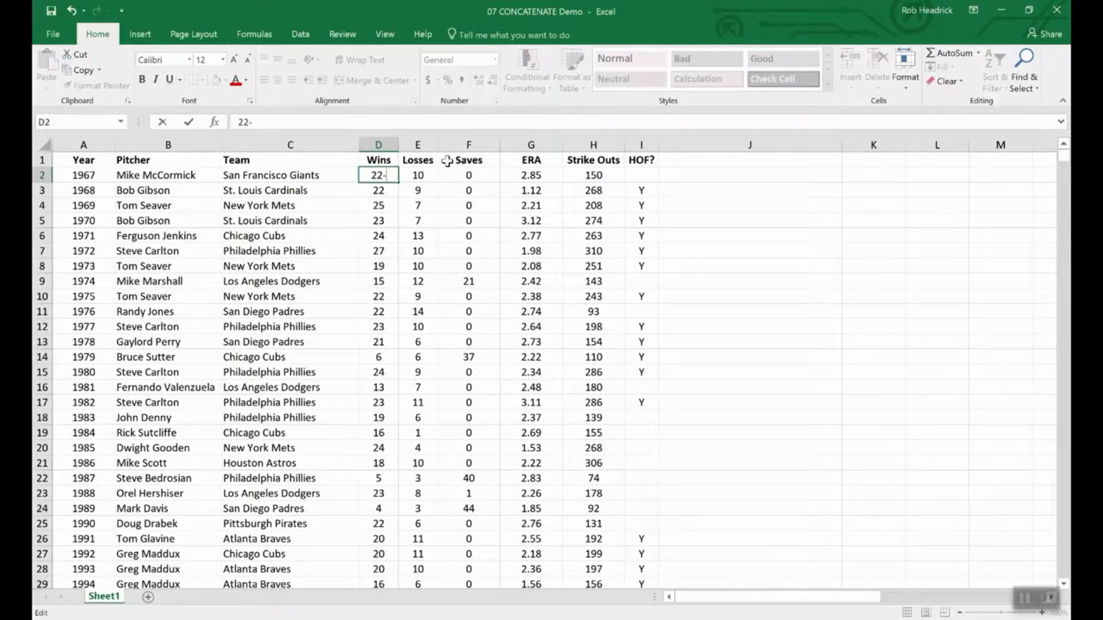
key(Escape)
- Insert a blank column F before the Saves column
click(454, 145)
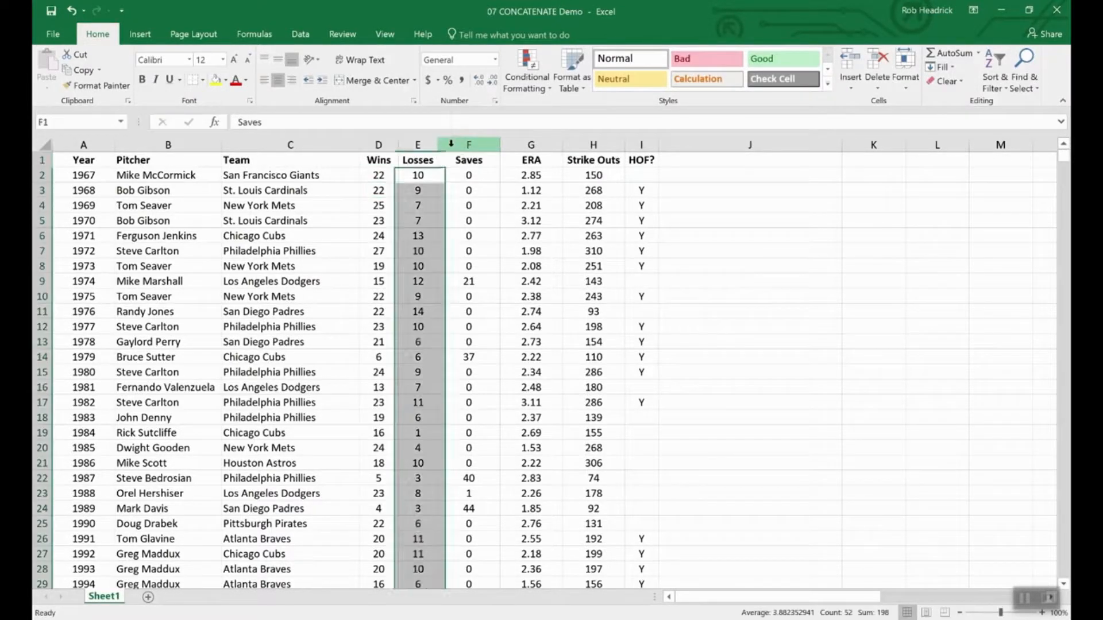
right_click(454, 146)
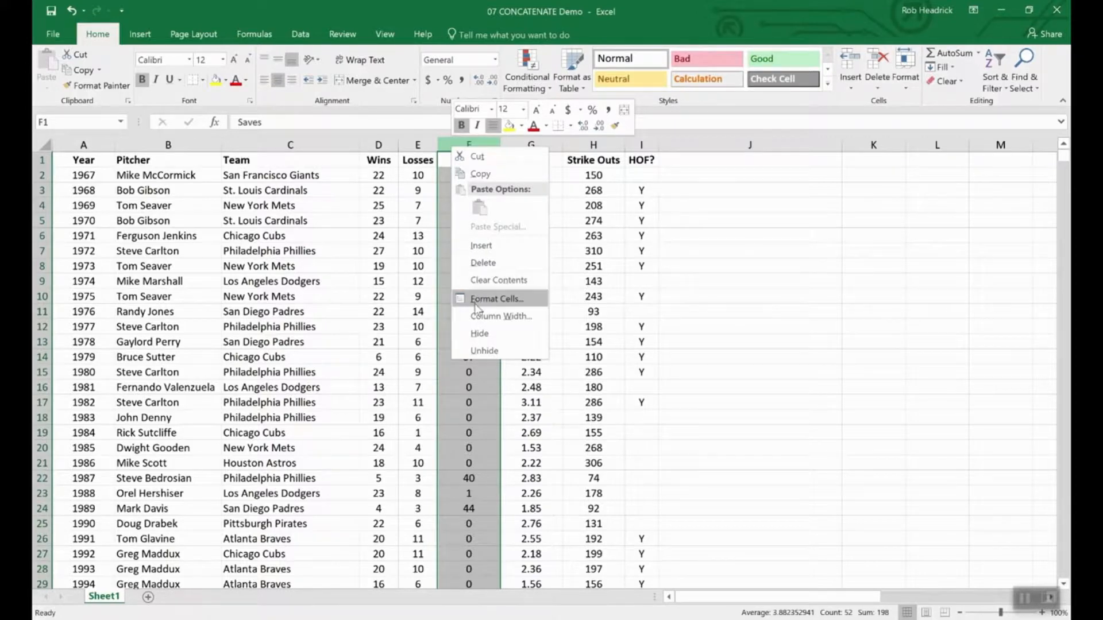
click(476, 248)
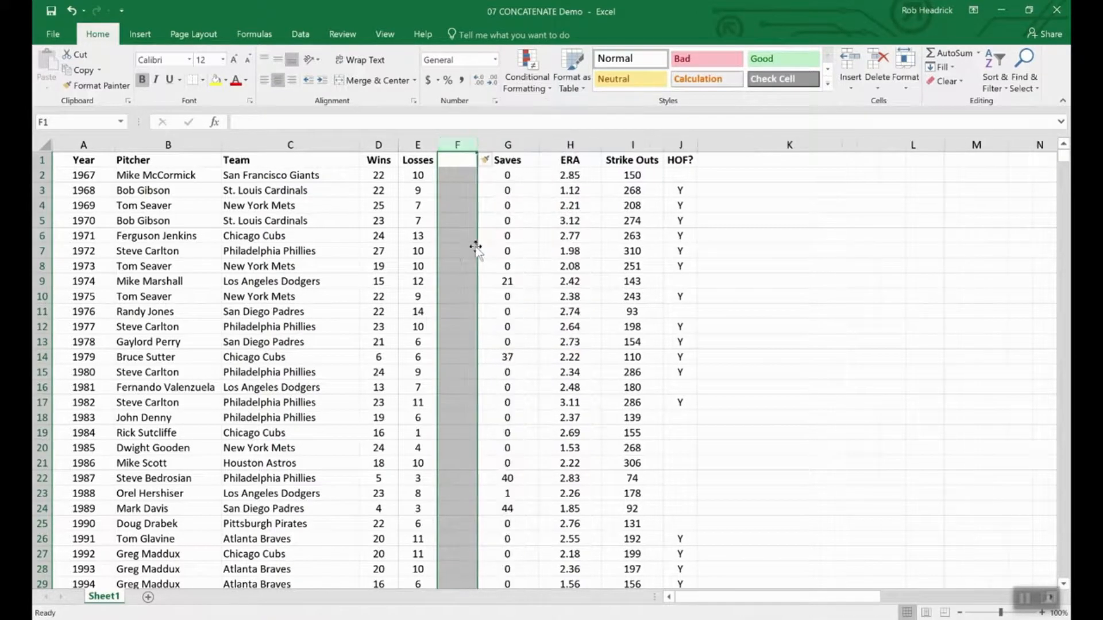
click(459, 159)
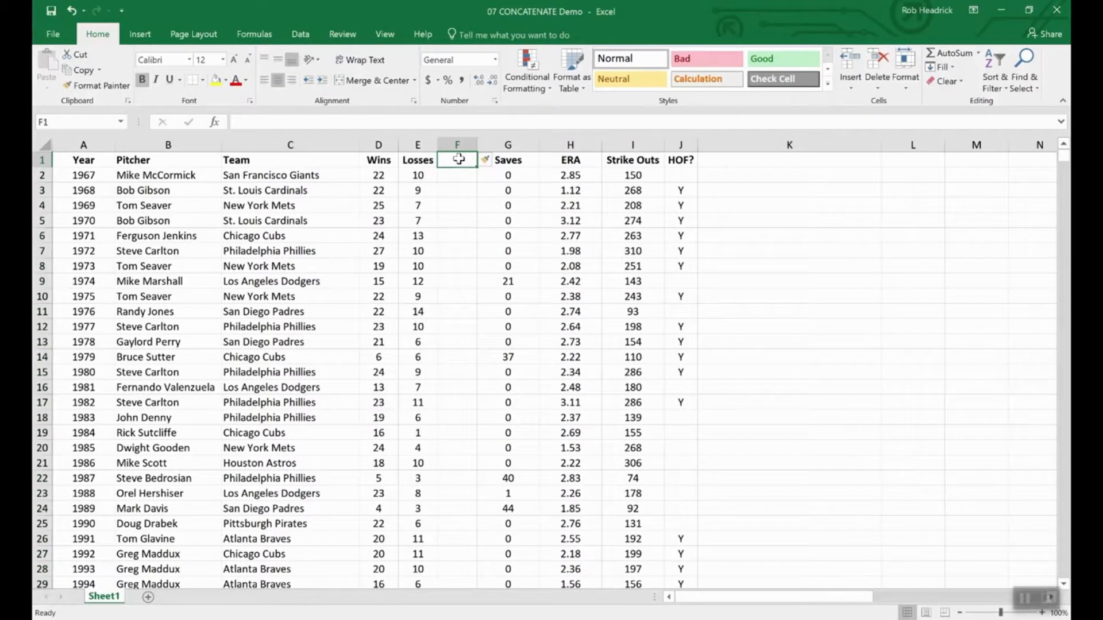
- Head column F 'W-L' and enter =CONCATENATE(D2,E2) in F2, showing 2210
text(W-L)
key(Return)
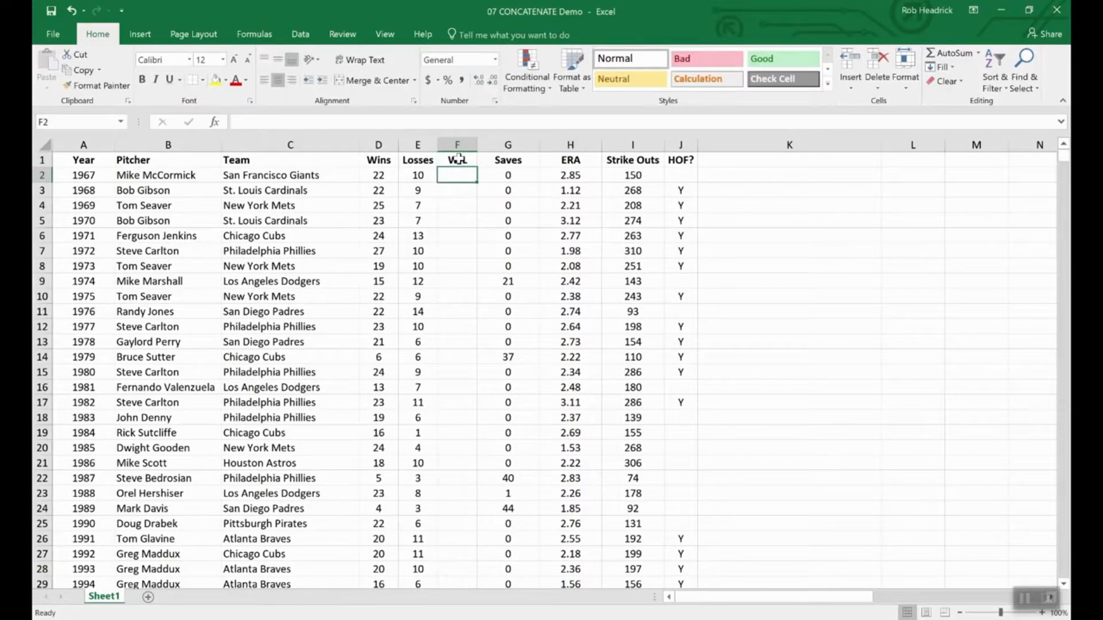
text(=conc)
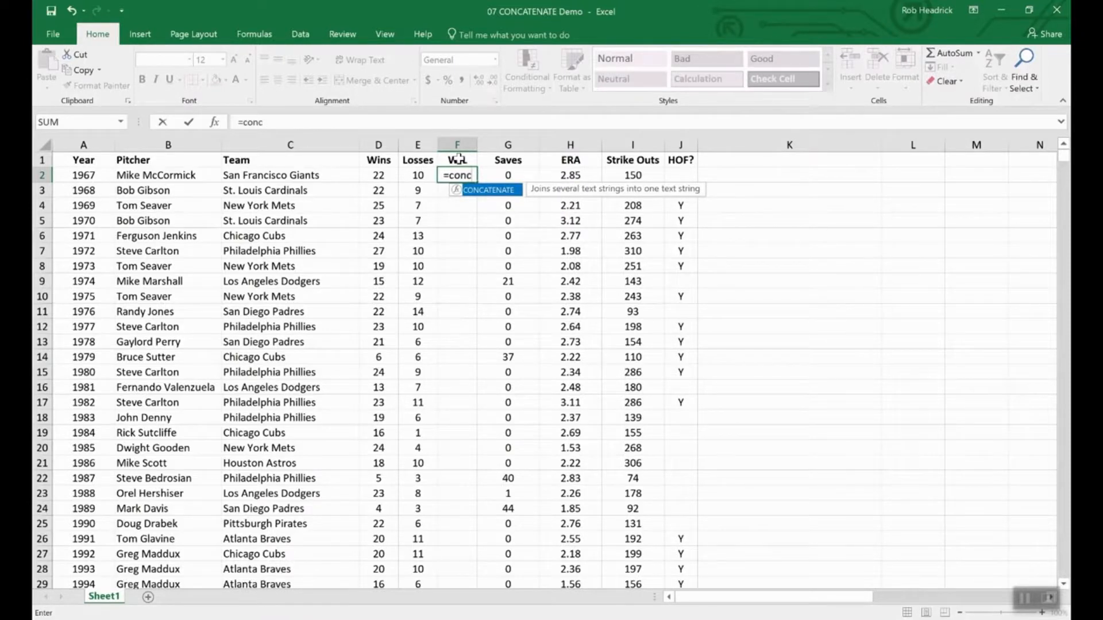
double_click(494, 192)
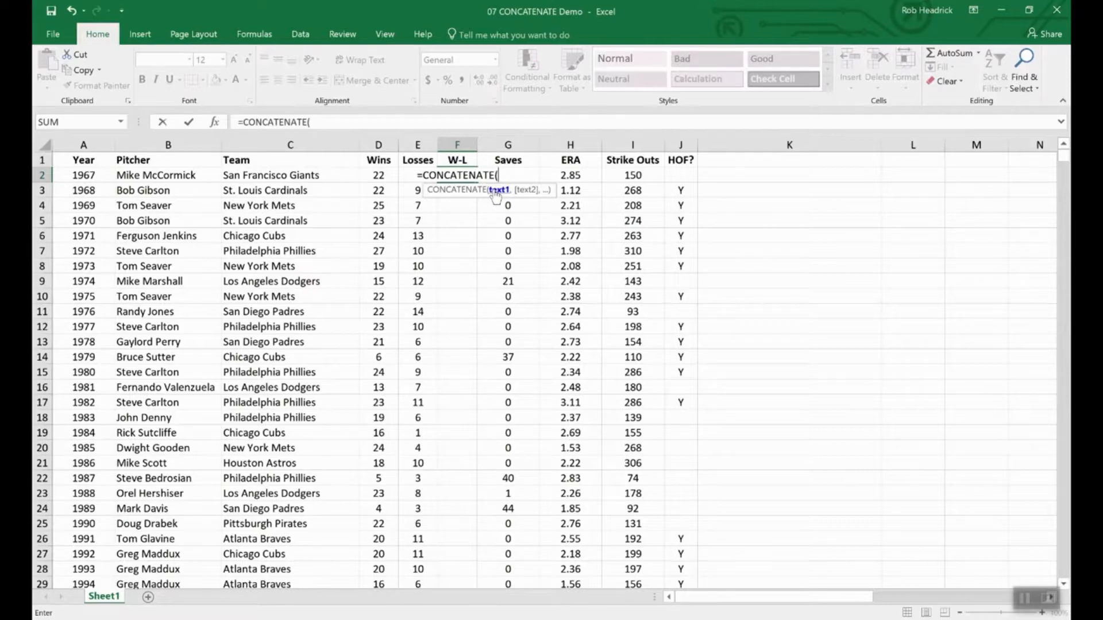
click(377, 175)
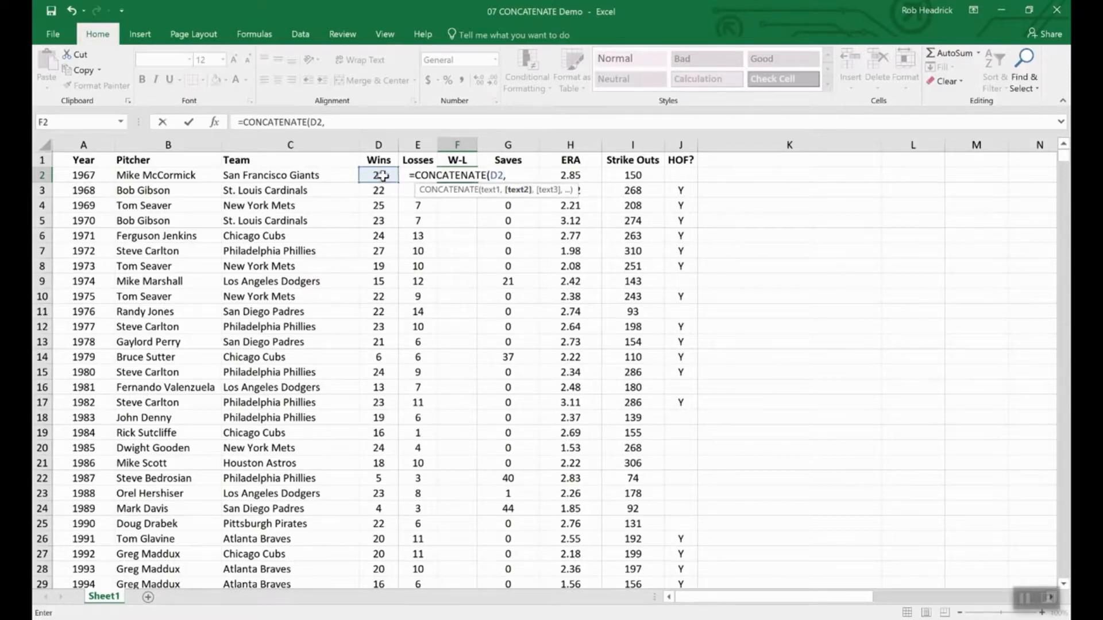
text(e2)
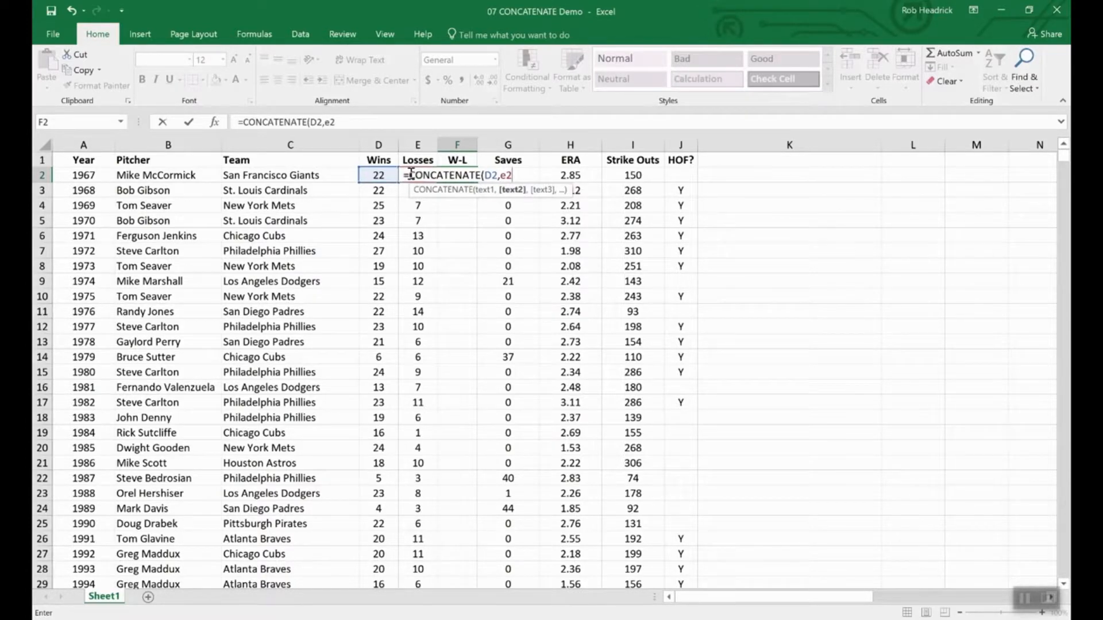
key(Return)
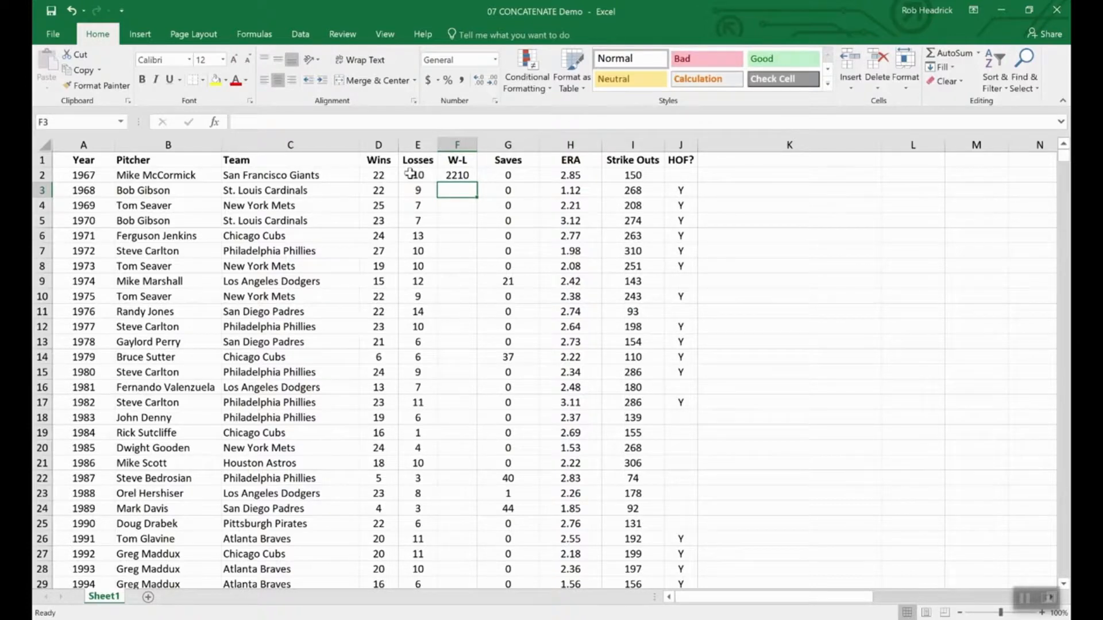
click(459, 175)
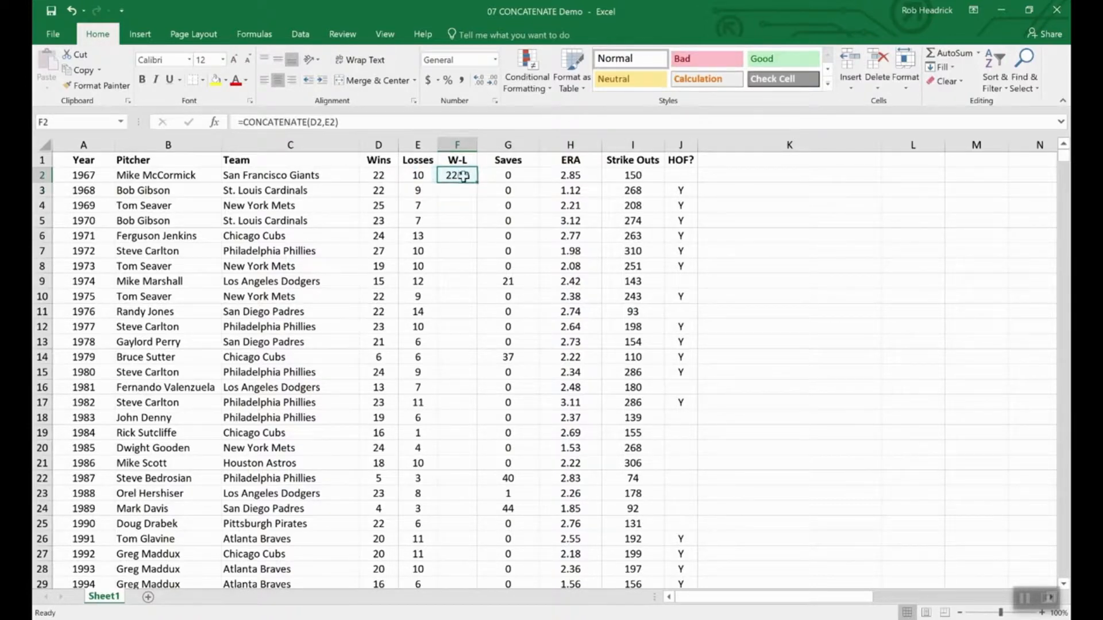
- Change F2 to =CONCATENATE(D2,"-",E2) to show 22-10, and fill it down to F11
click(325, 123)
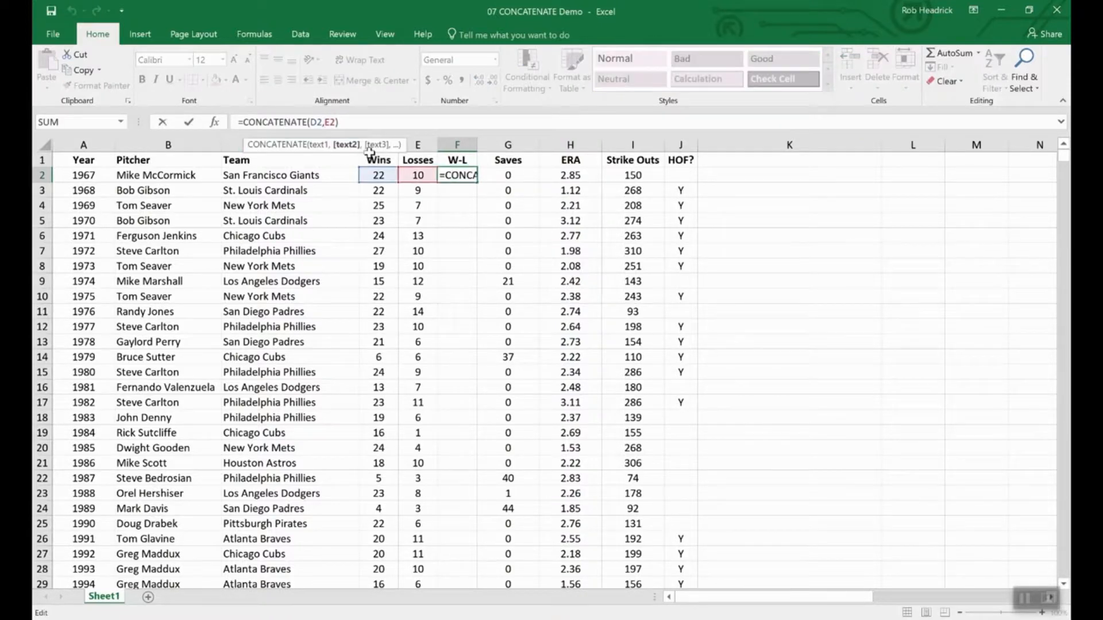
text(")
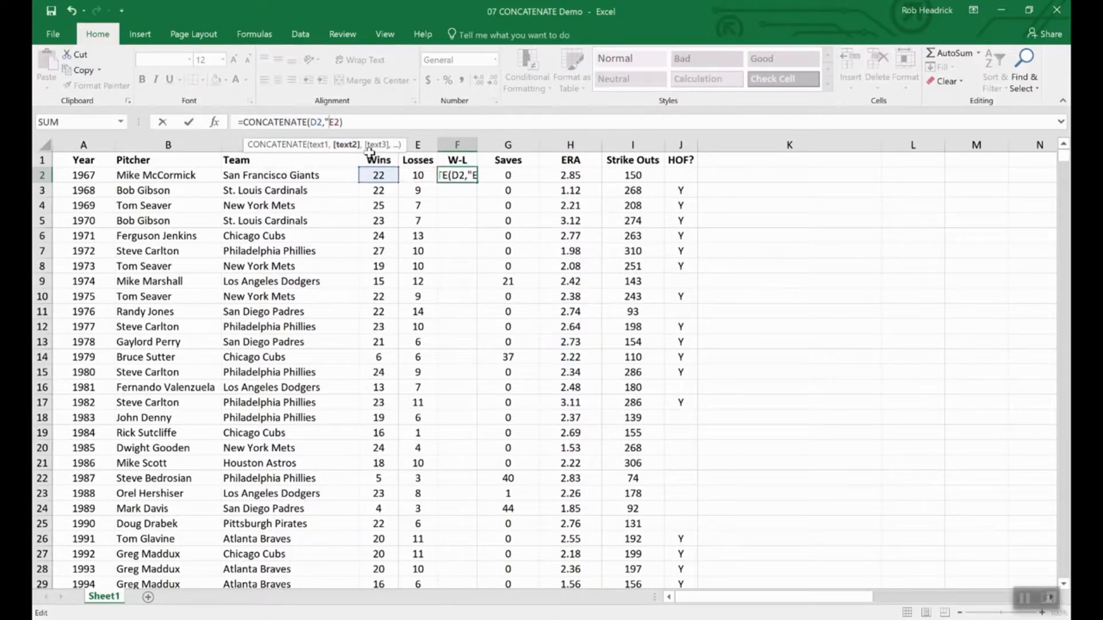
text(-",)
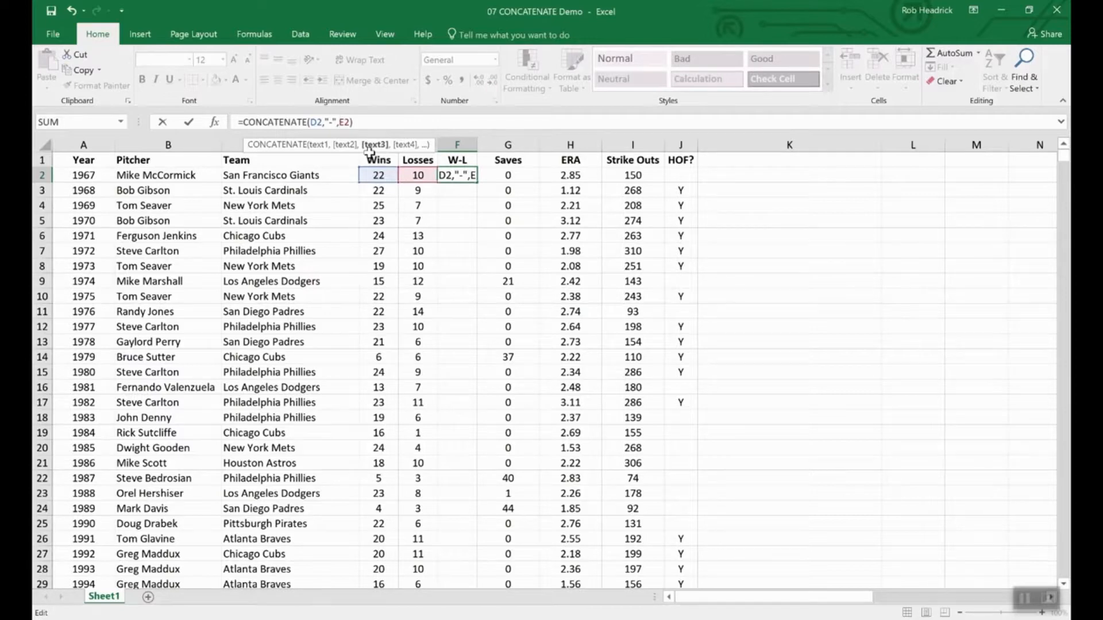
key(Return)
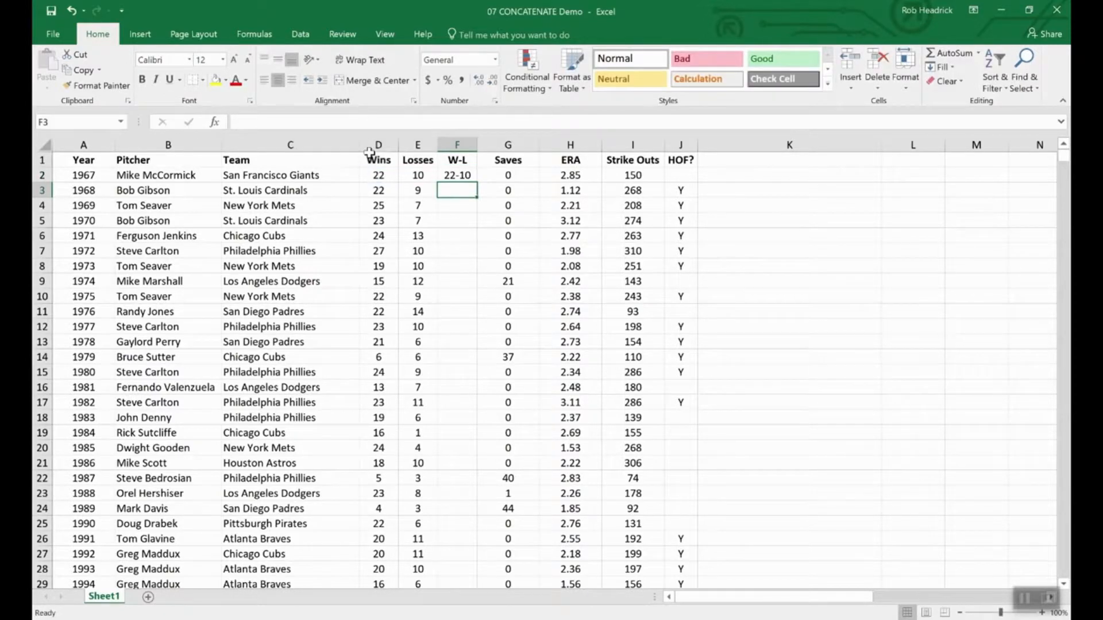
click(458, 175)
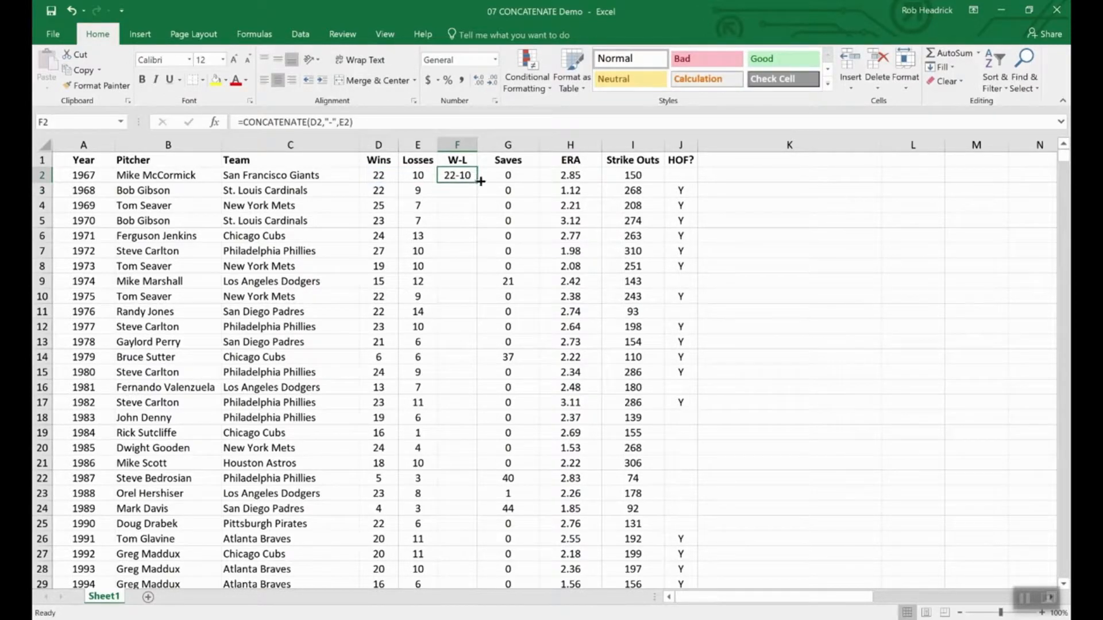
drag(475, 182, 471, 317)
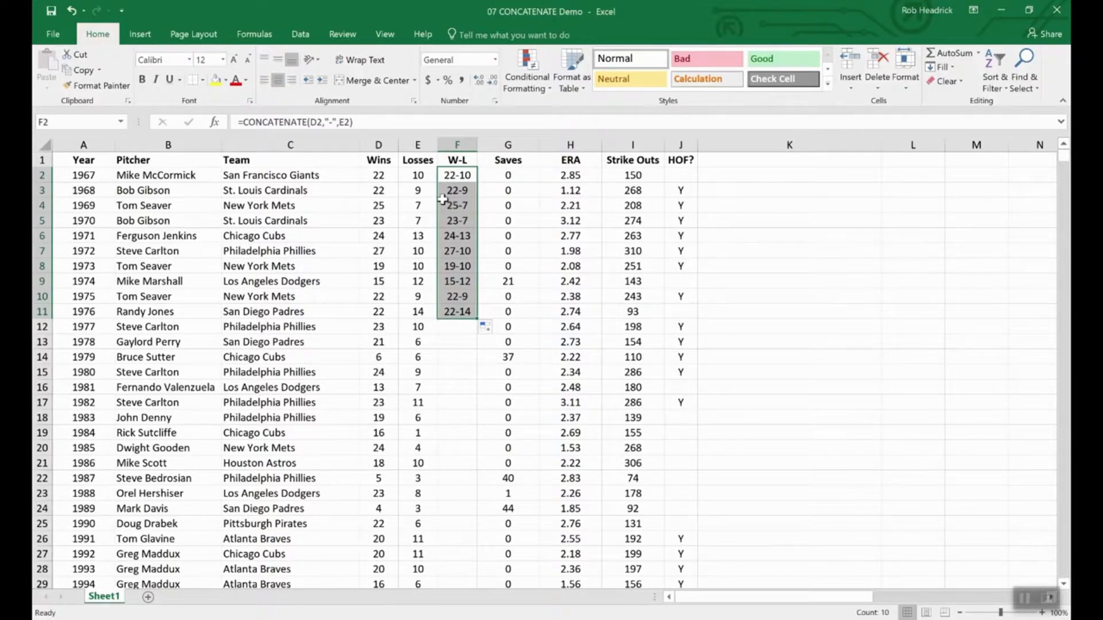
click(379, 158)
click(378, 143)
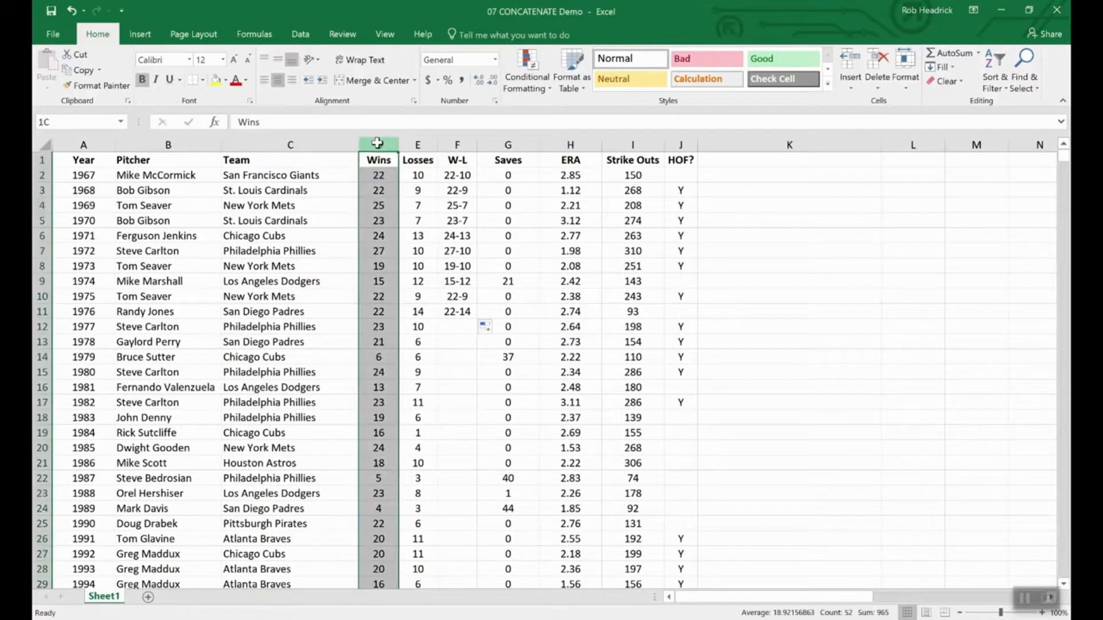
drag(377, 143, 416, 144)
right_click(415, 144)
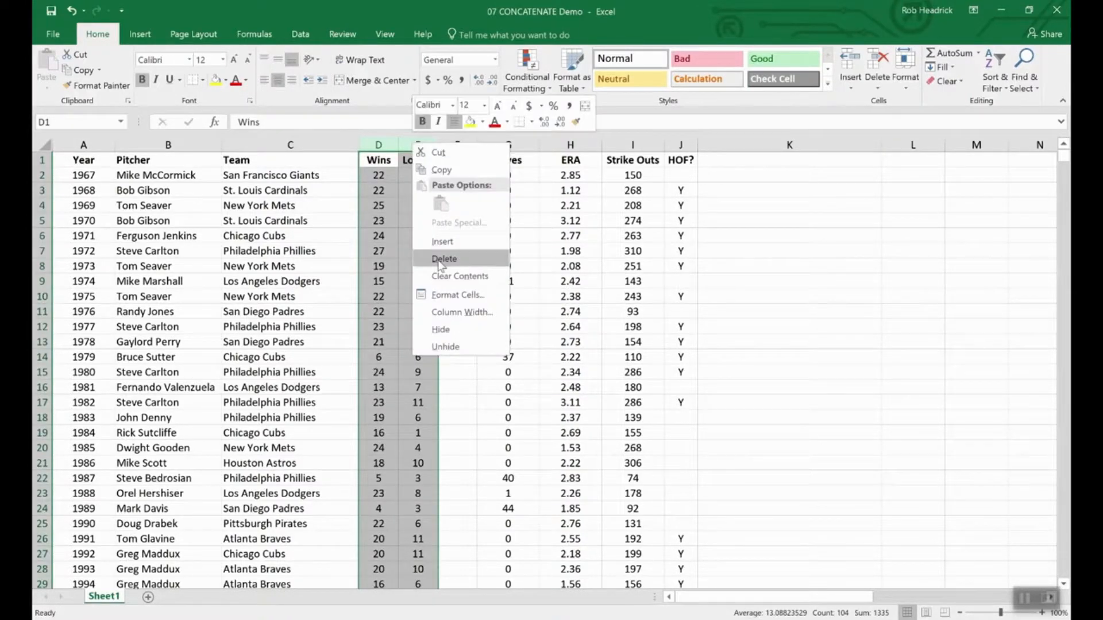
click(449, 394)
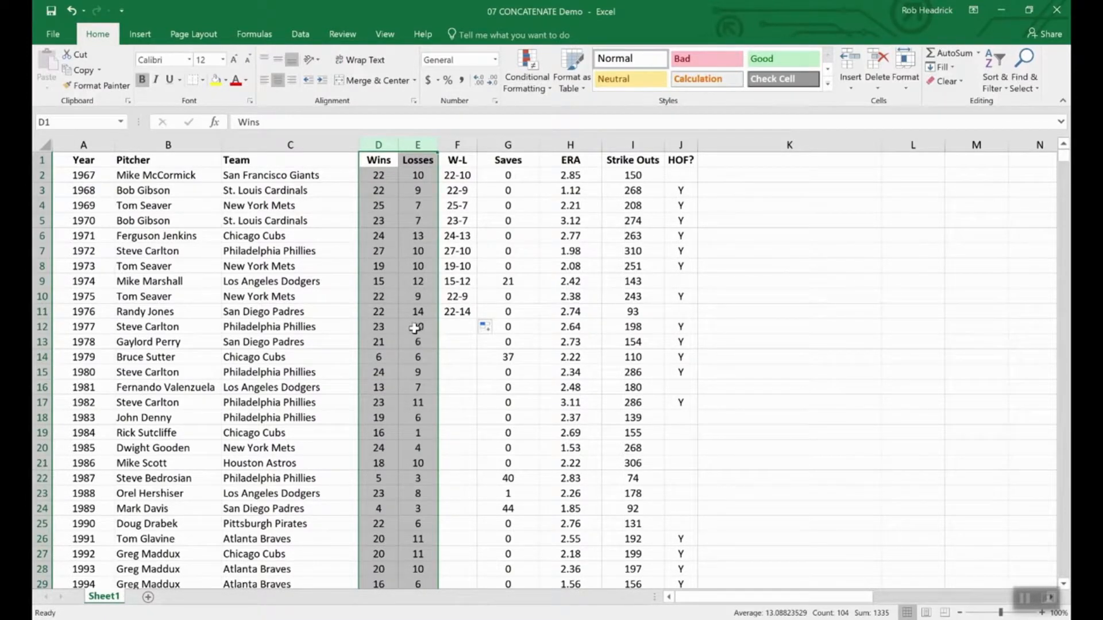
click(397, 316)
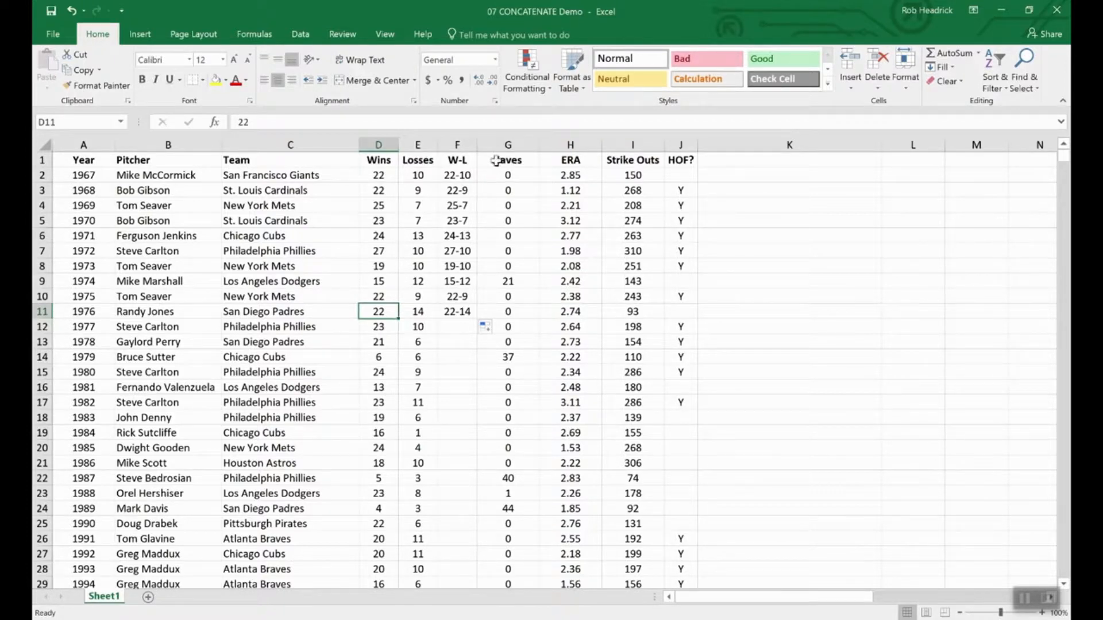
- Insert a blank column G between W-L and Saves
right_click(496, 143)
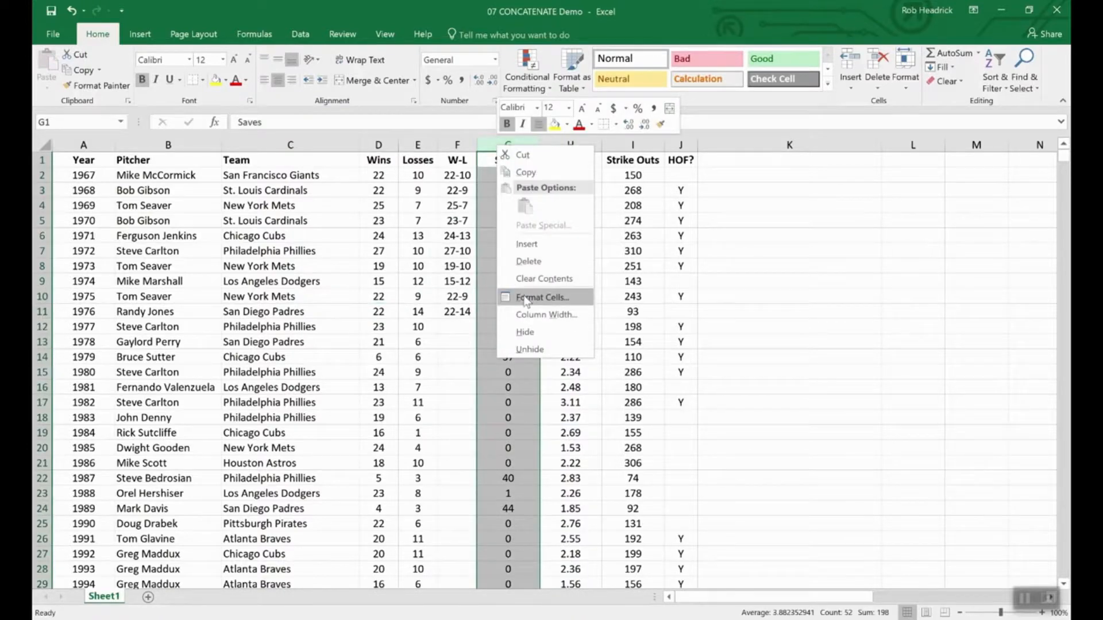
click(526, 243)
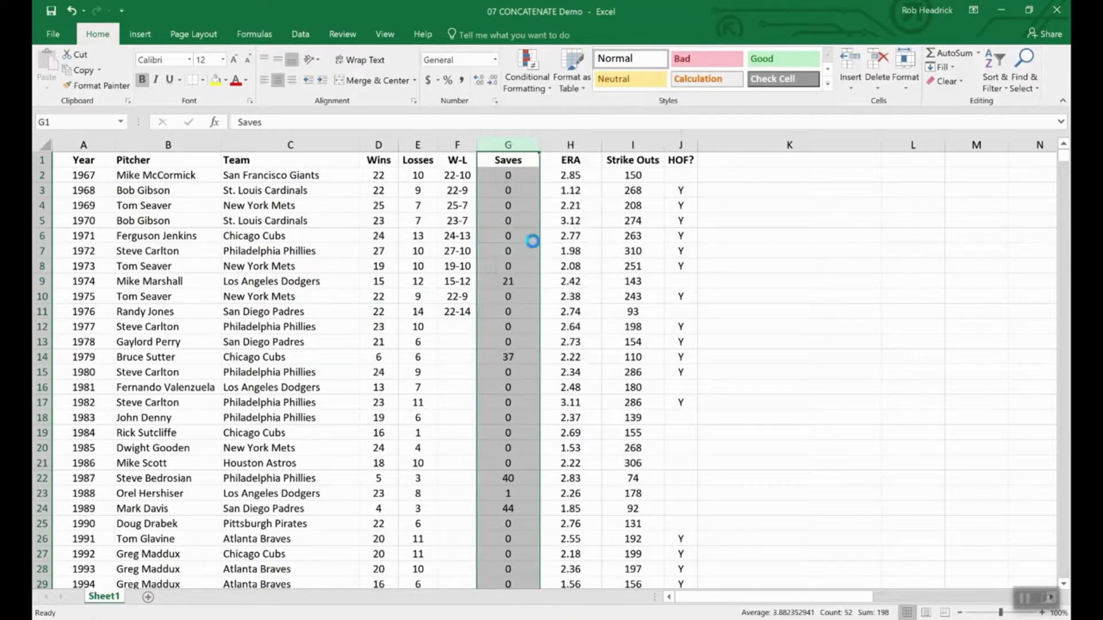
click(495, 159)
- Copy F2:F11 and paste the W-L results into G2:G11 as values only
drag(461, 175, 457, 313)
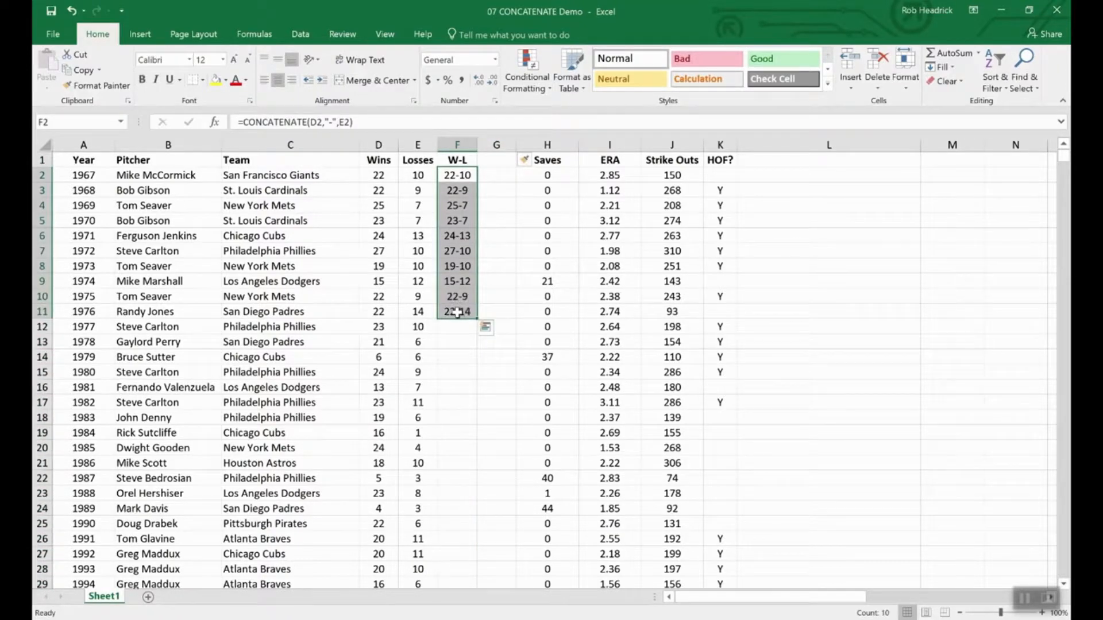
key(ctrl+c)
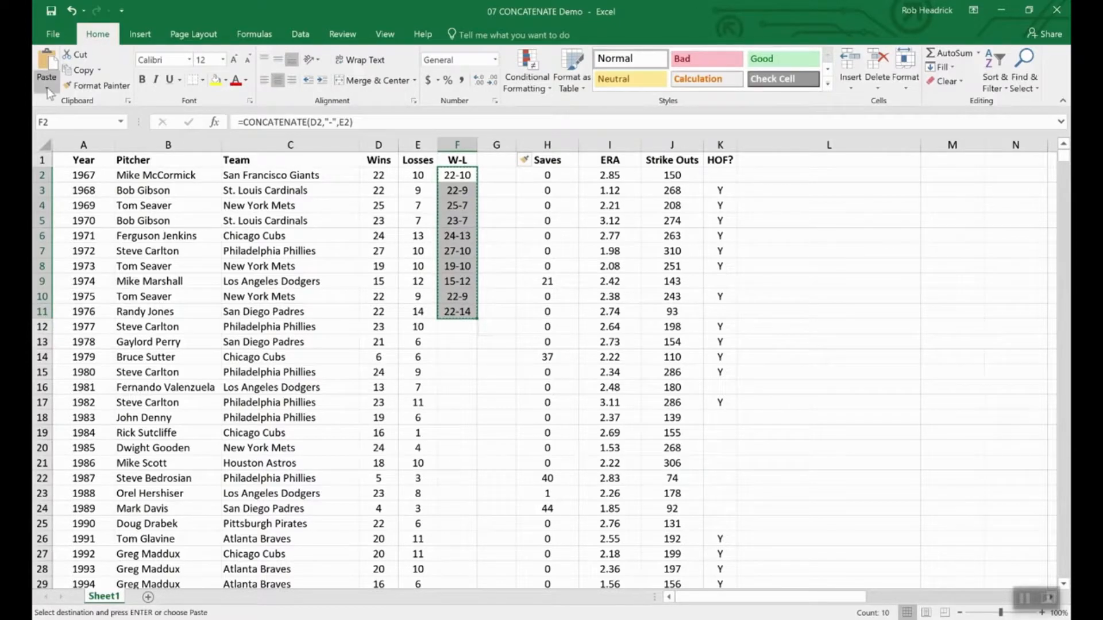
click(47, 87)
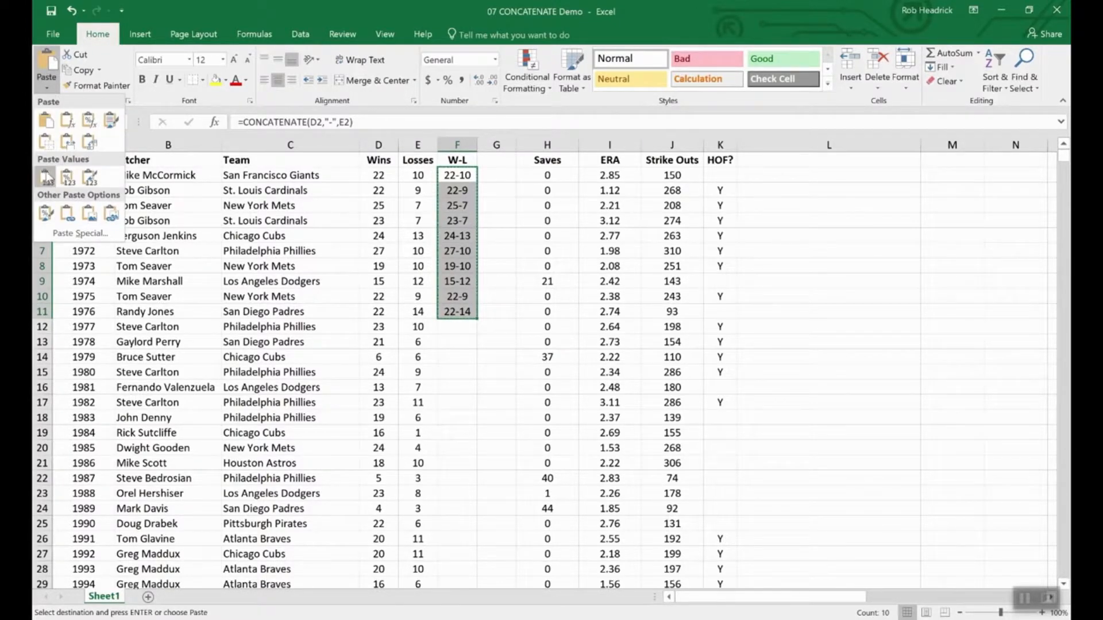
click(495, 168)
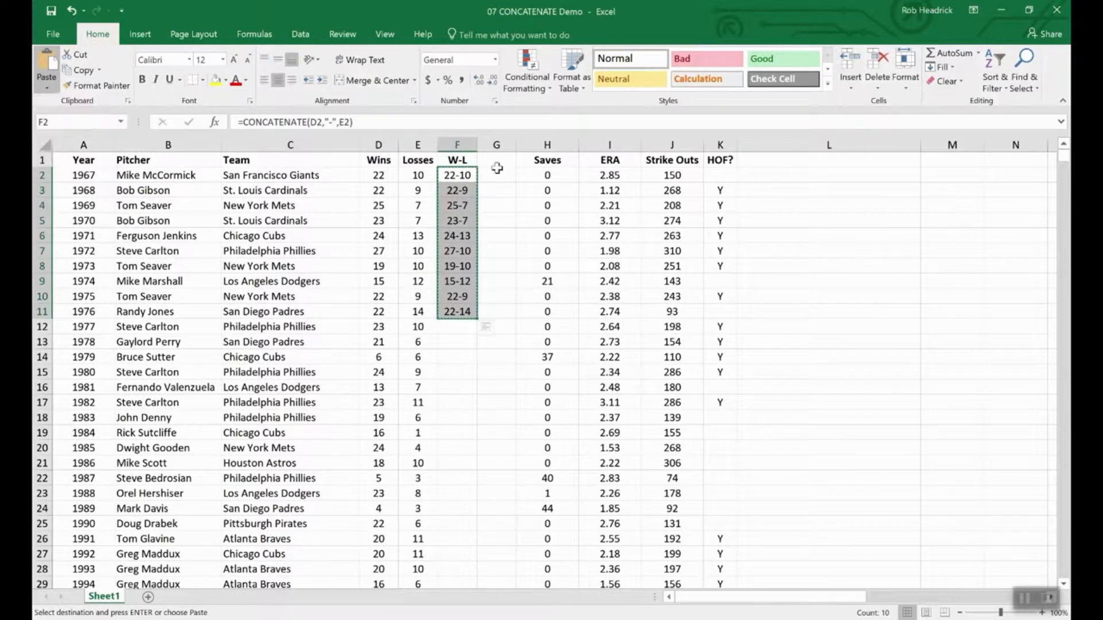
drag(495, 177, 497, 313)
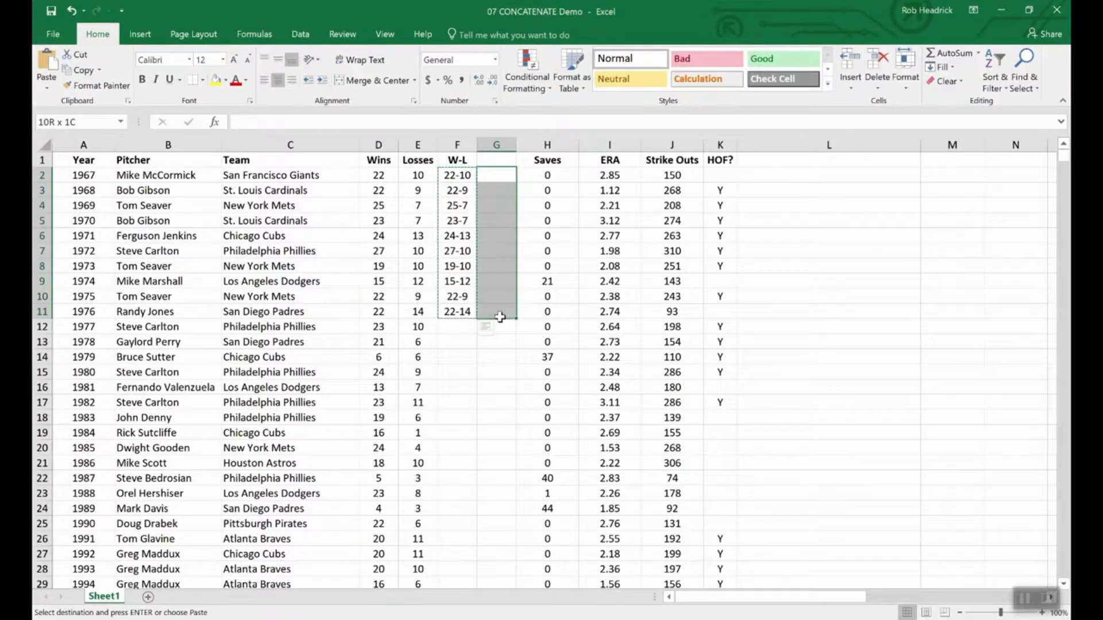
click(41, 87)
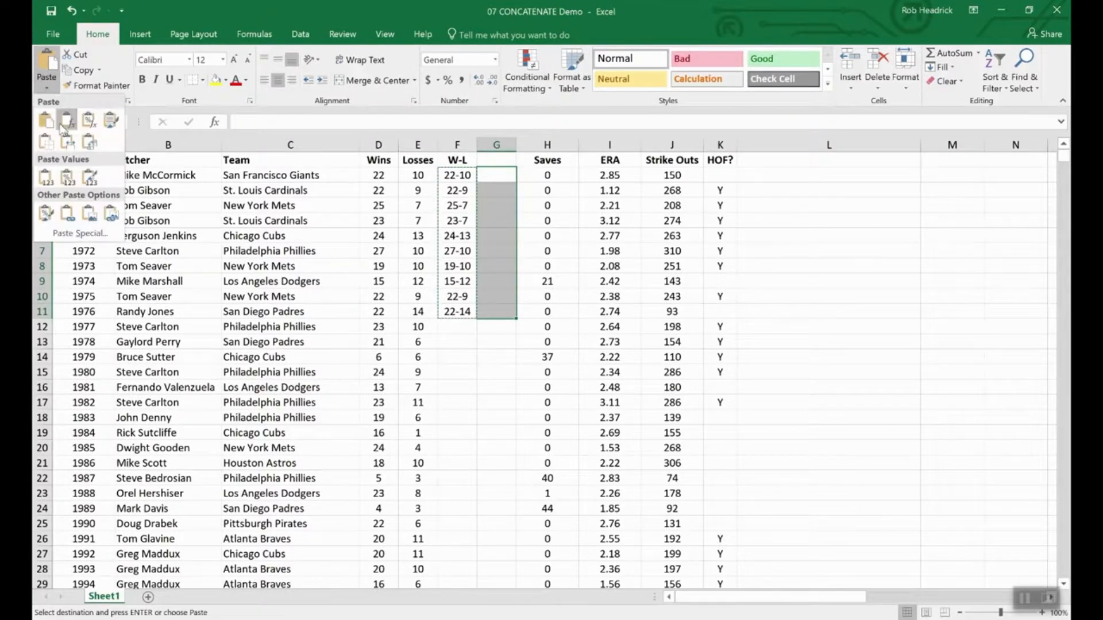
click(45, 175)
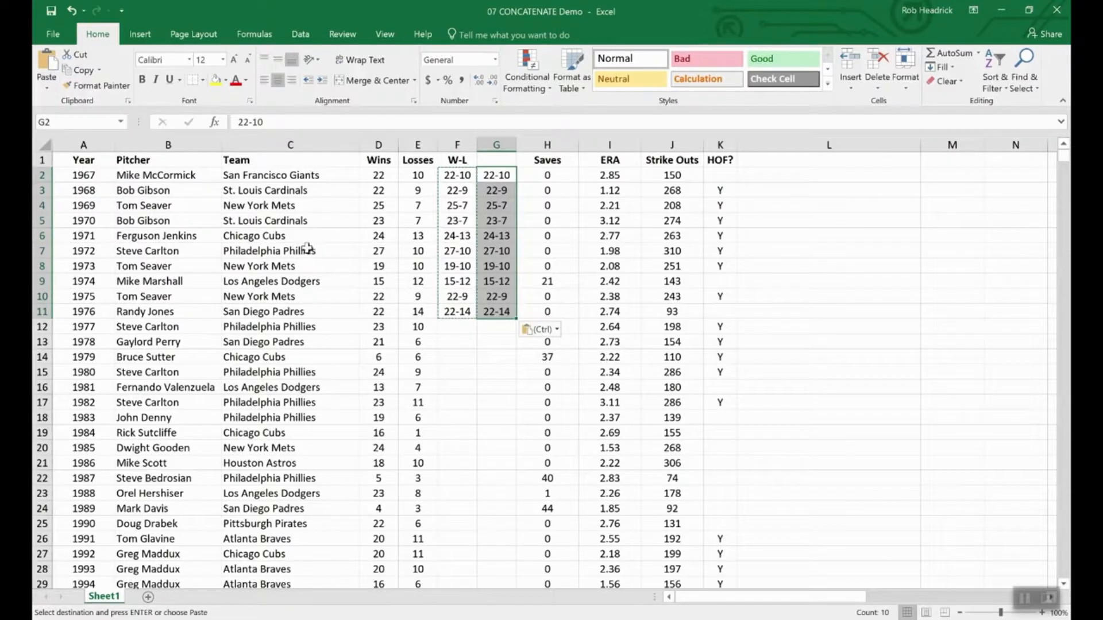
click(492, 345)
click(449, 218)
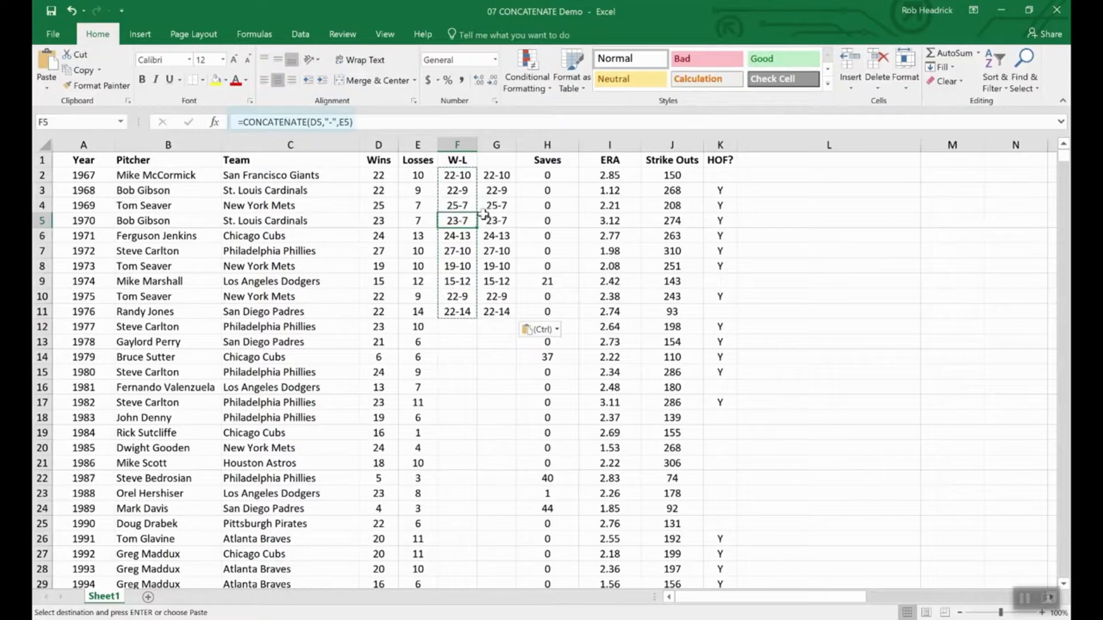
click(496, 222)
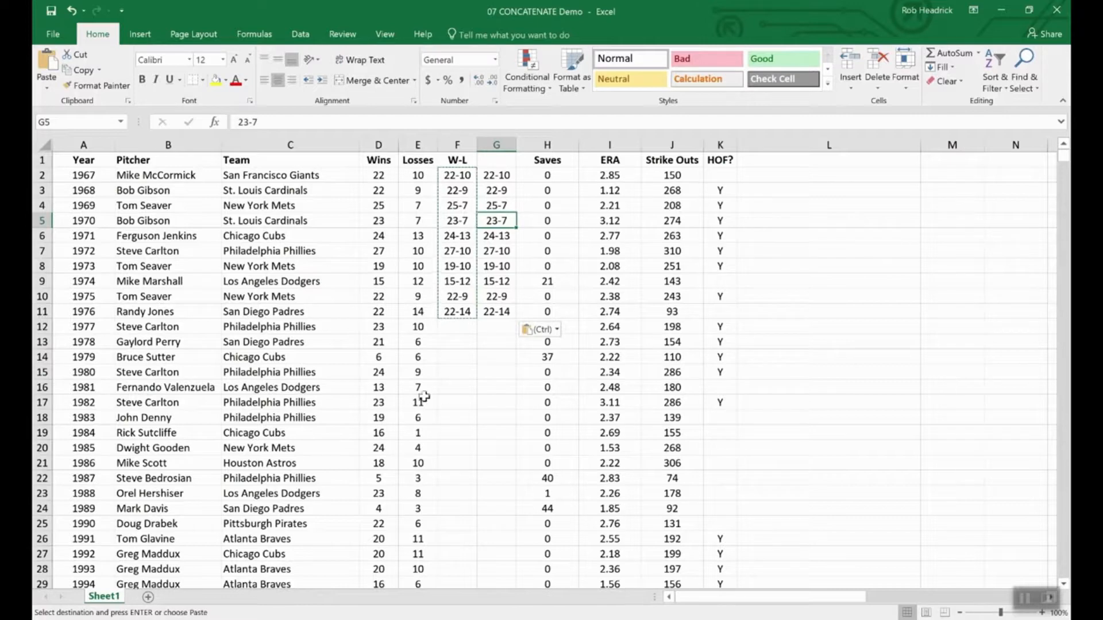
click(378, 356)
click(378, 343)
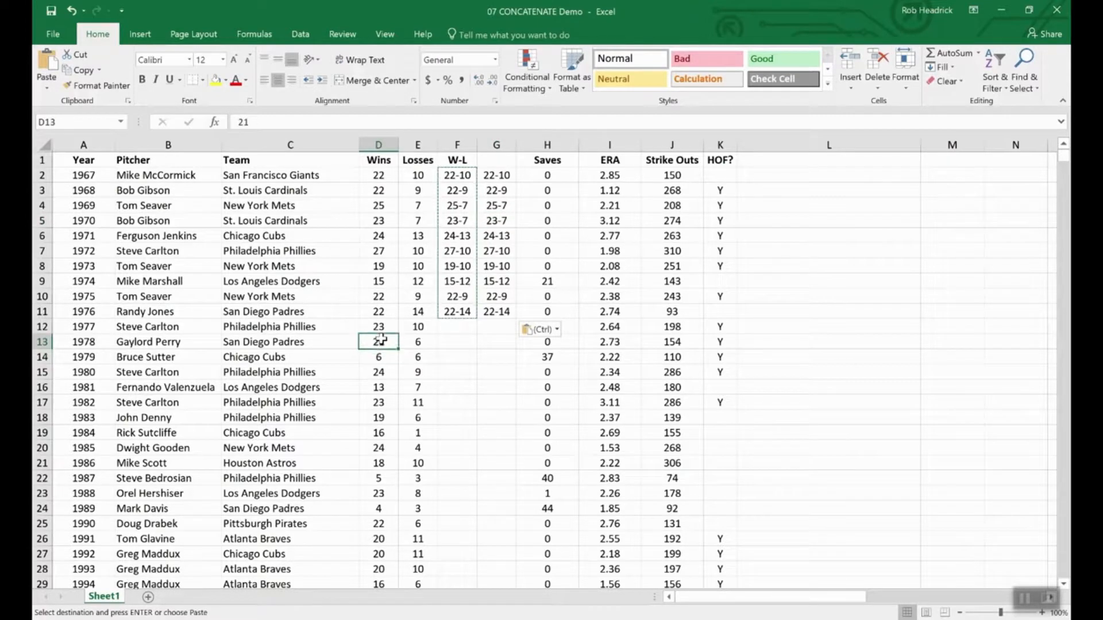
click(428, 343)
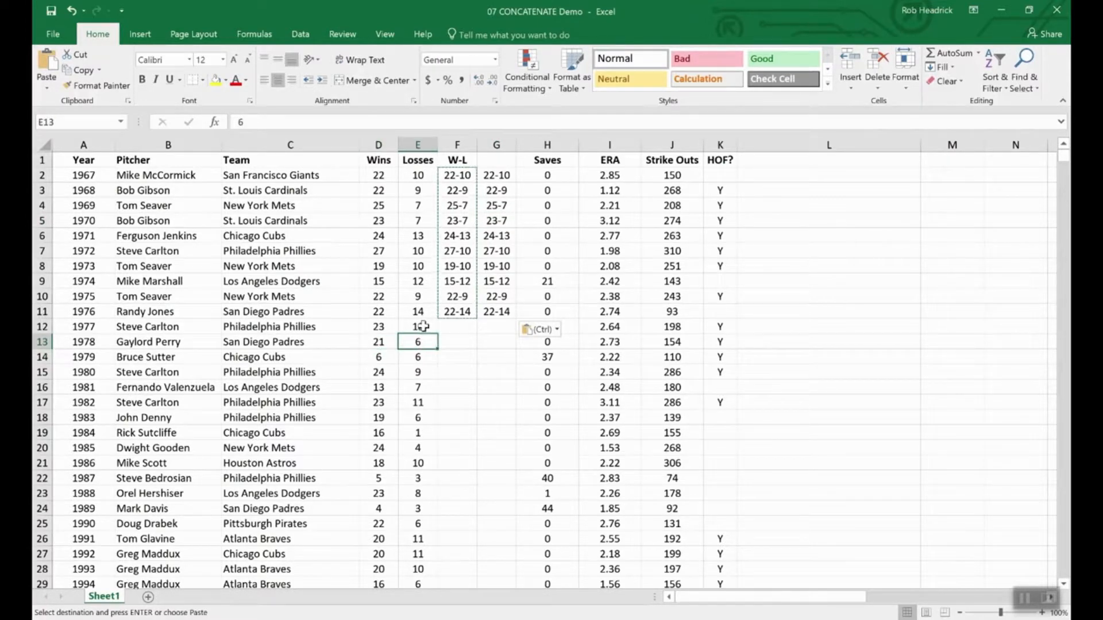
click(423, 327)
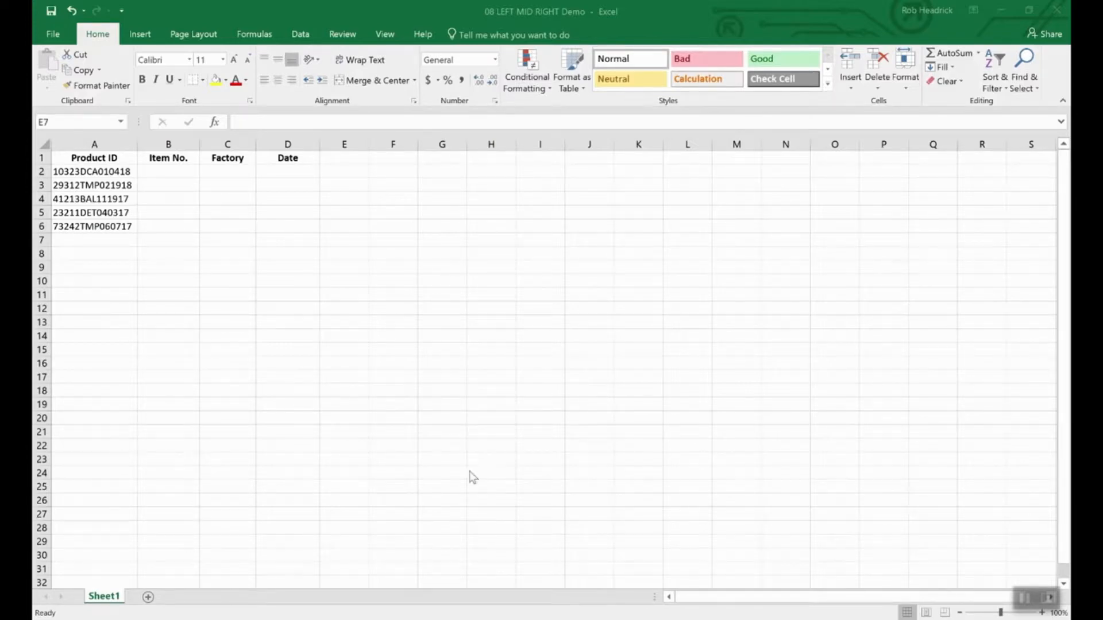
click(496, 441)
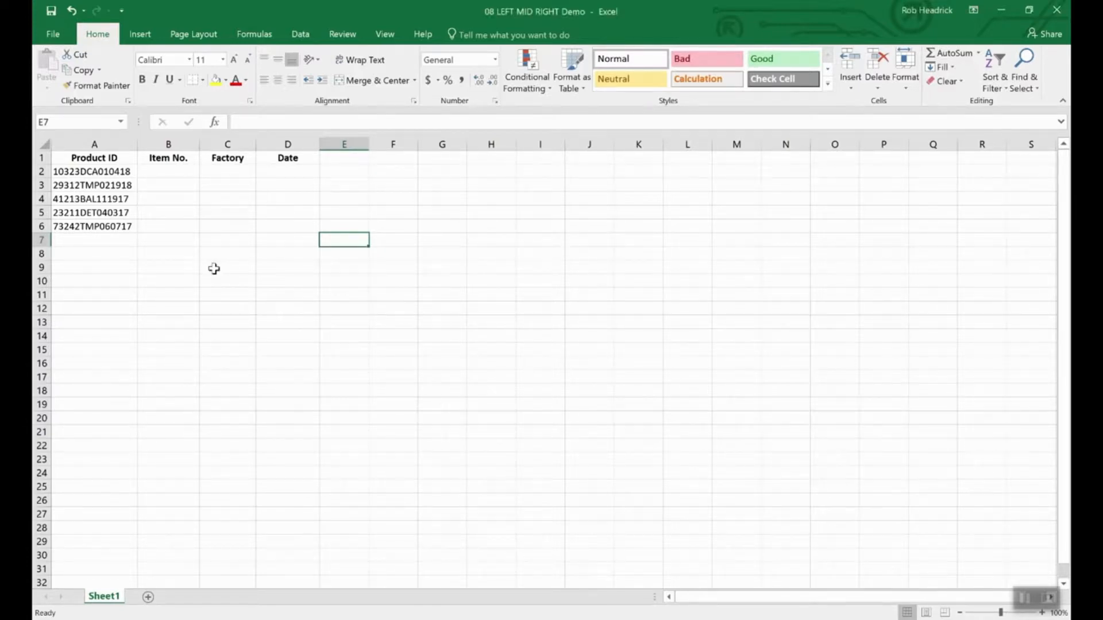
click(117, 172)
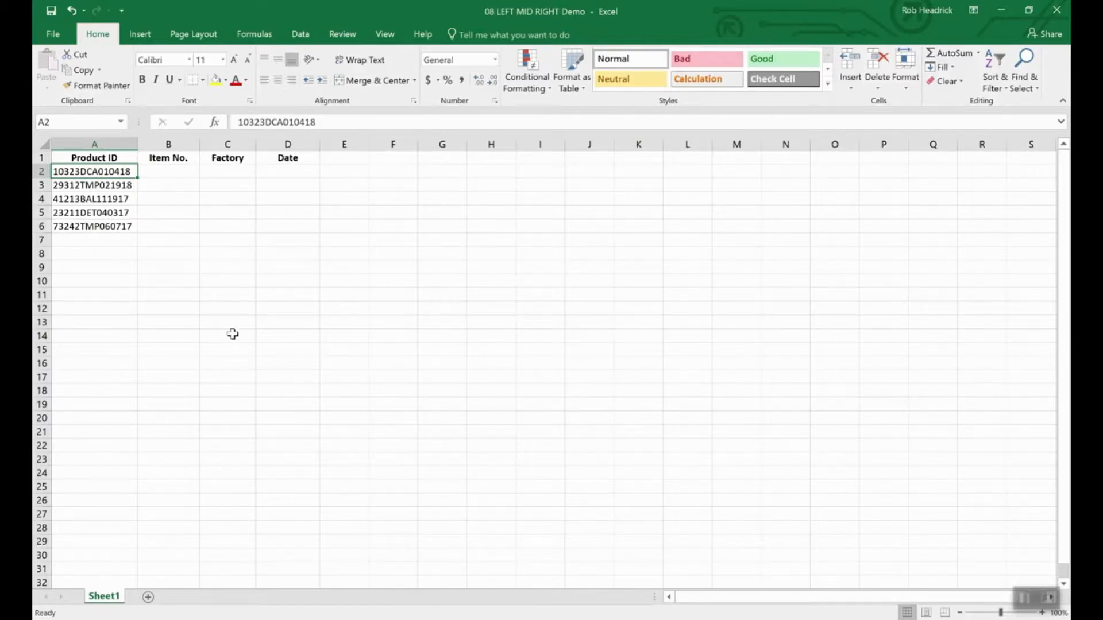
- Enter =RIGHT(A2,6) in D2 so the Date shows 010418
click(291, 173)
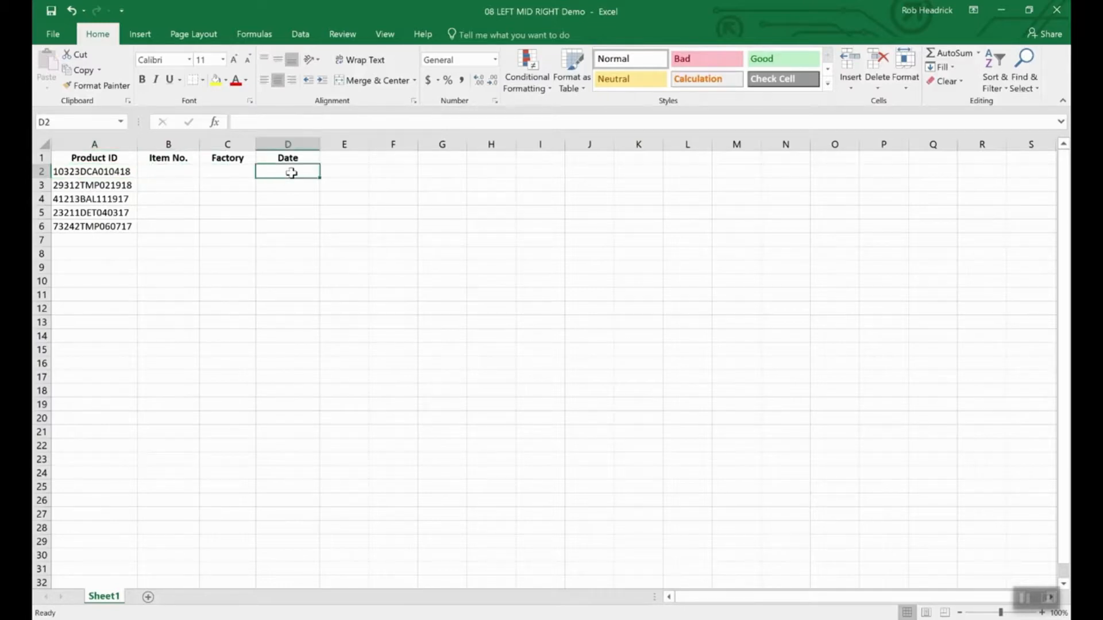
text(=)
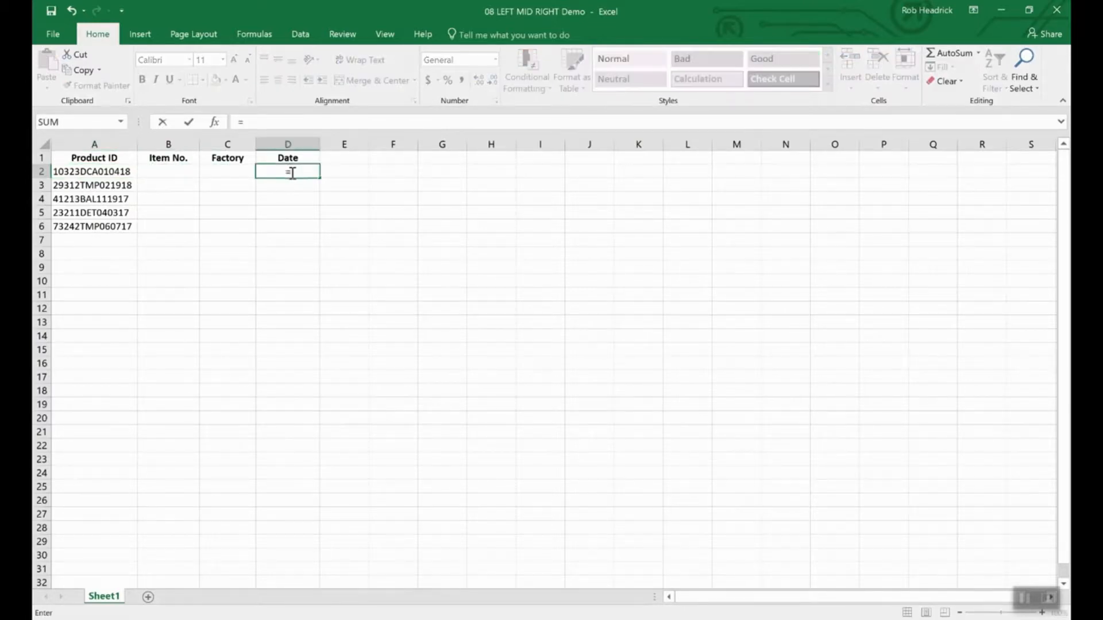
text(right)
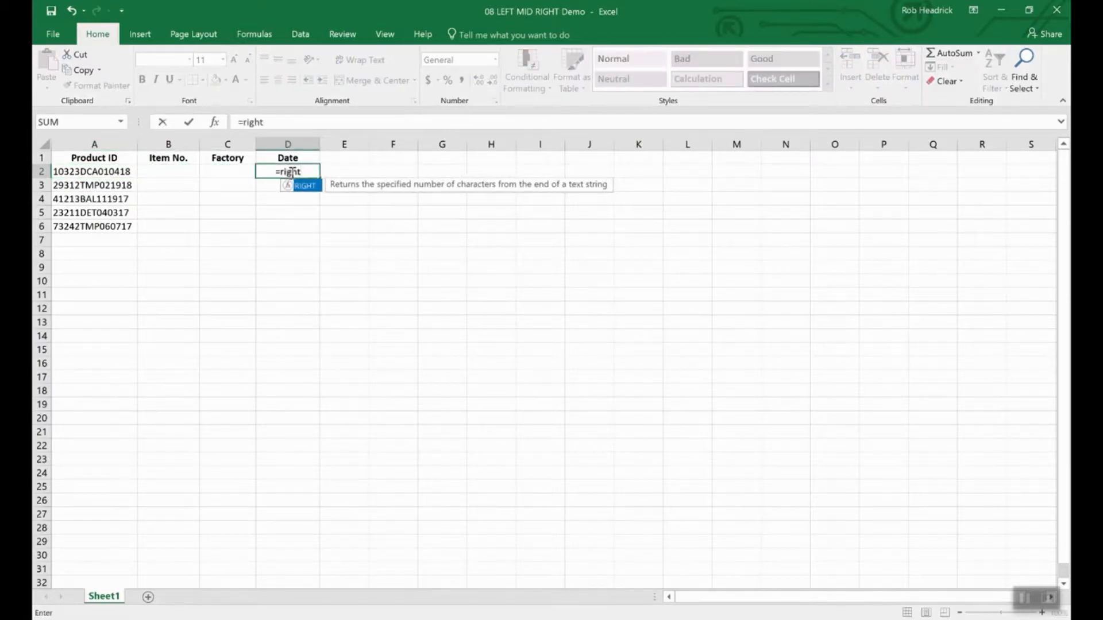
text((a2)
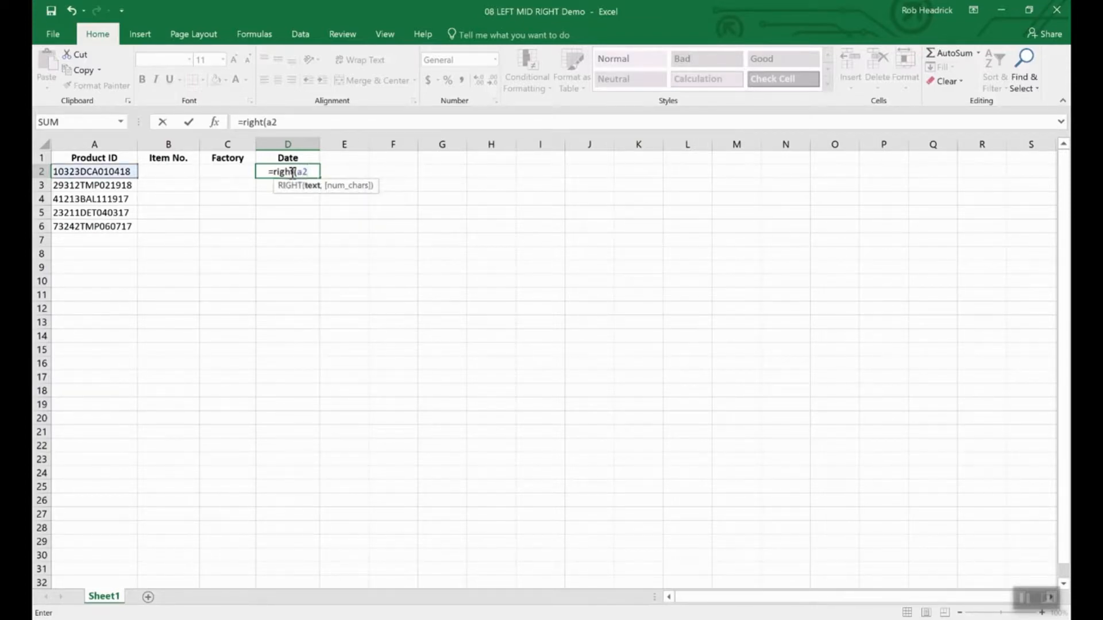
text(,)
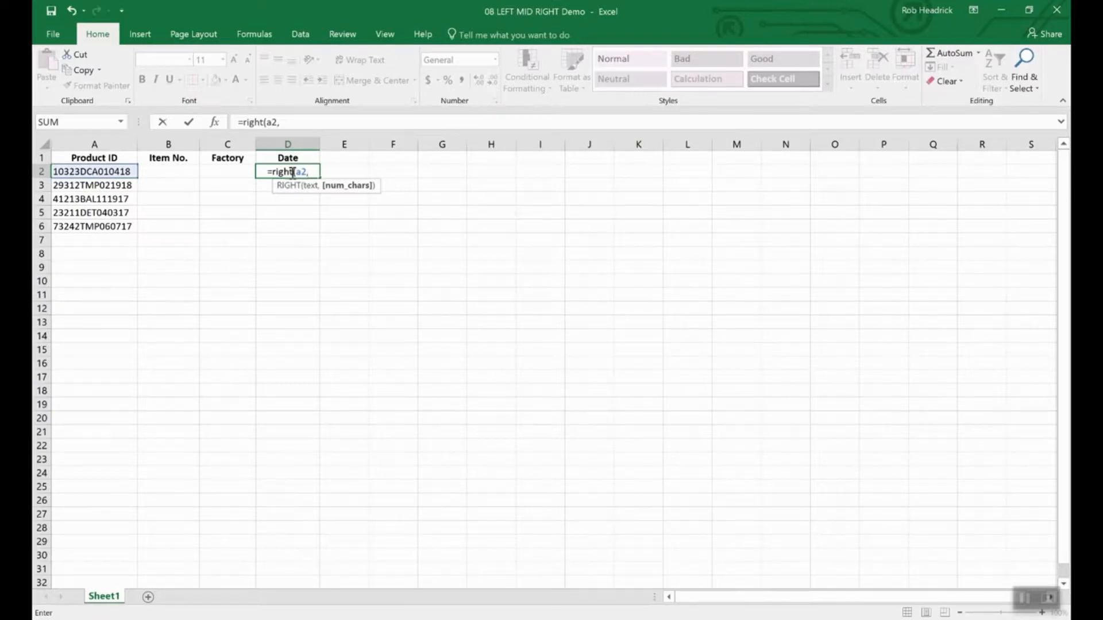
text(6)
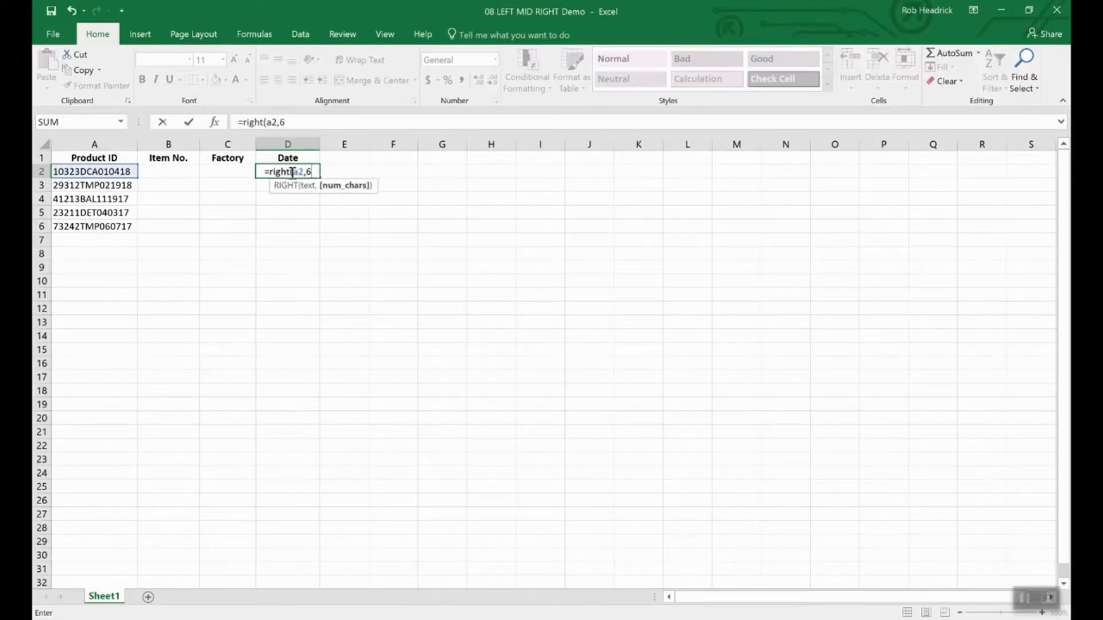
key(Return)
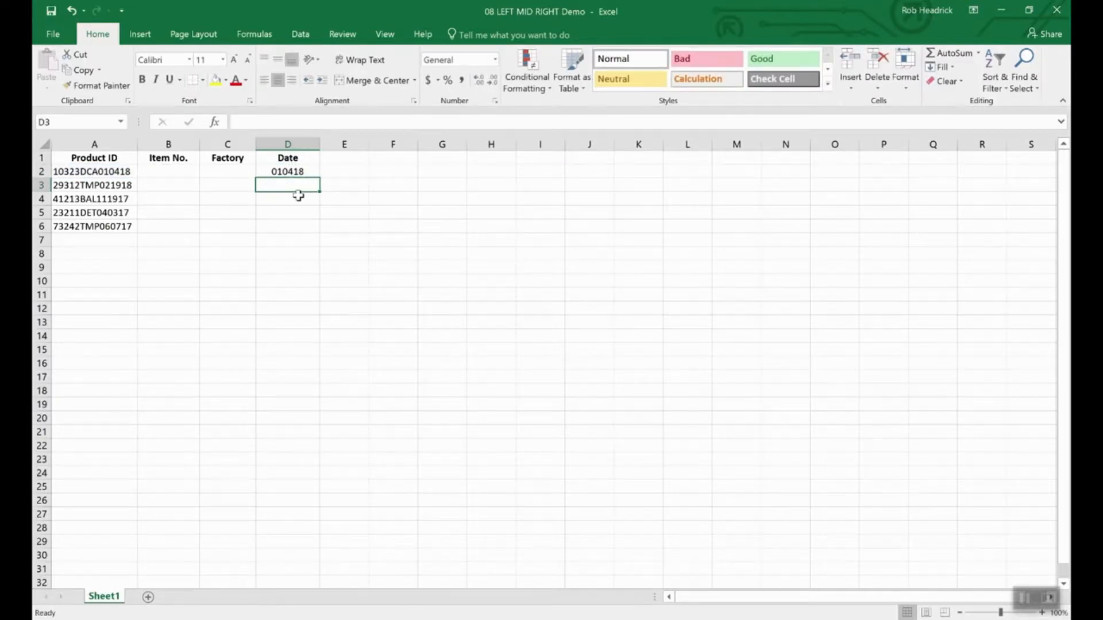
click(295, 172)
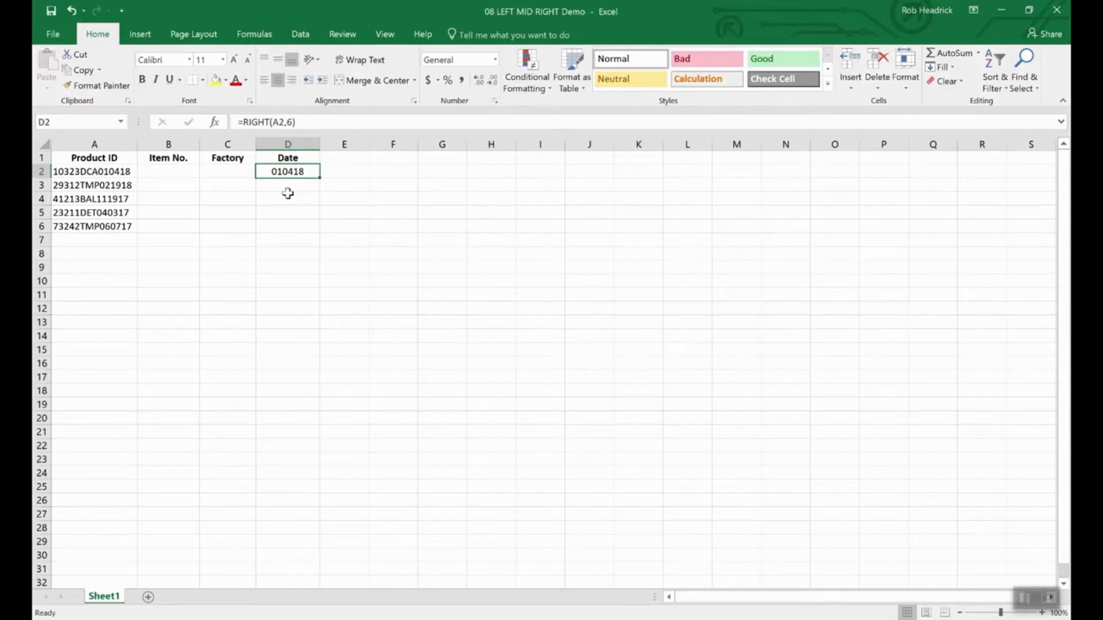
- Enter =LEFT(A2,5) in B2 so Item No. shows 10323
click(173, 172)
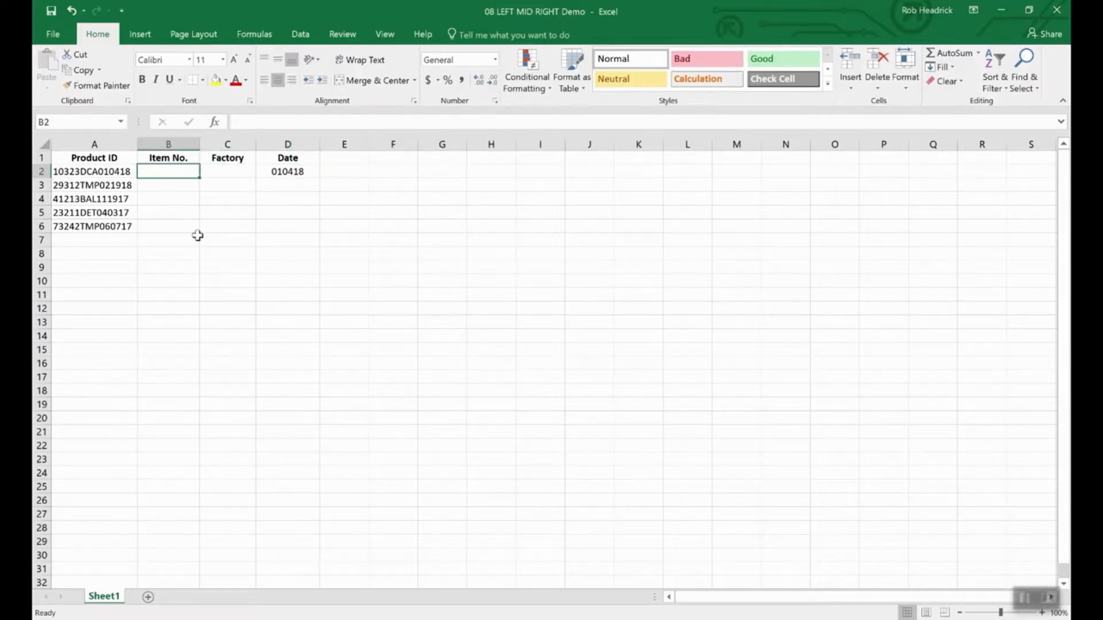
text(=l)
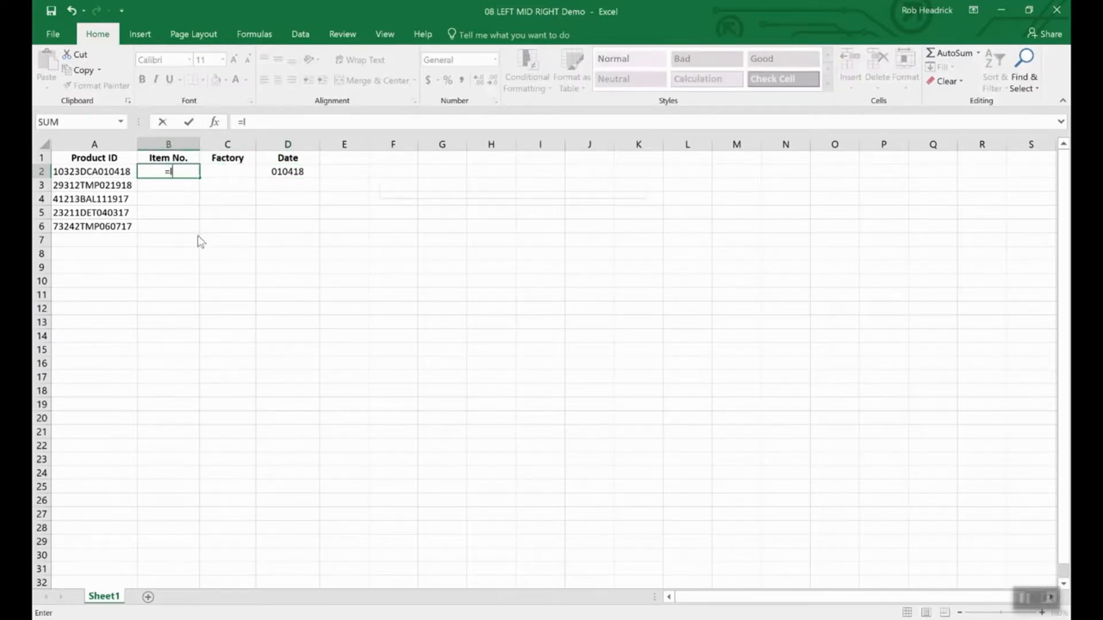
text(eft)
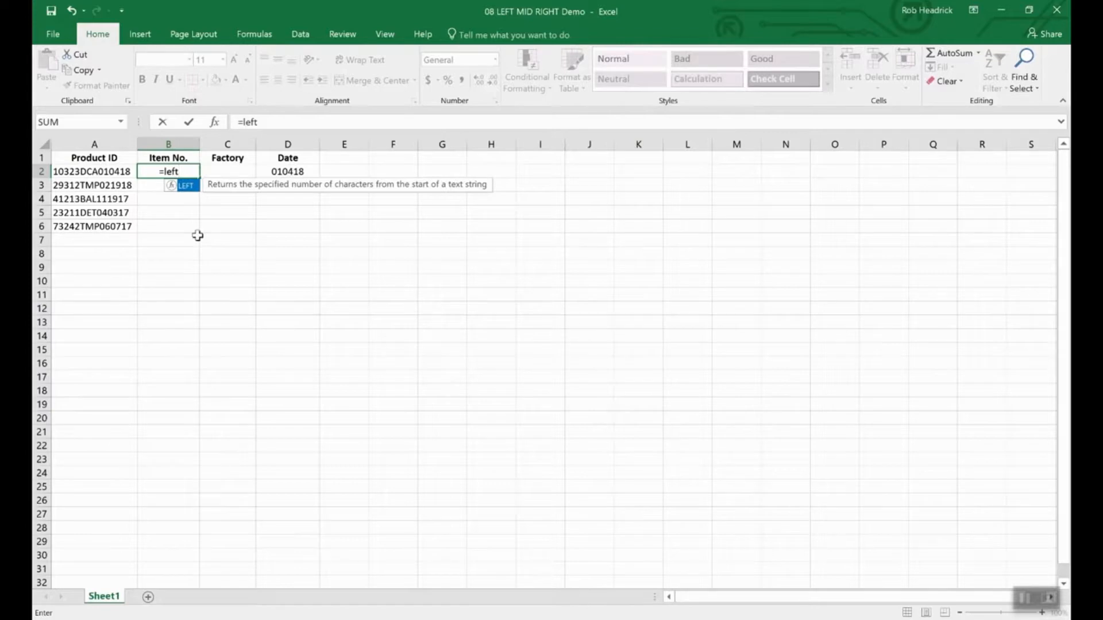
text((a2)
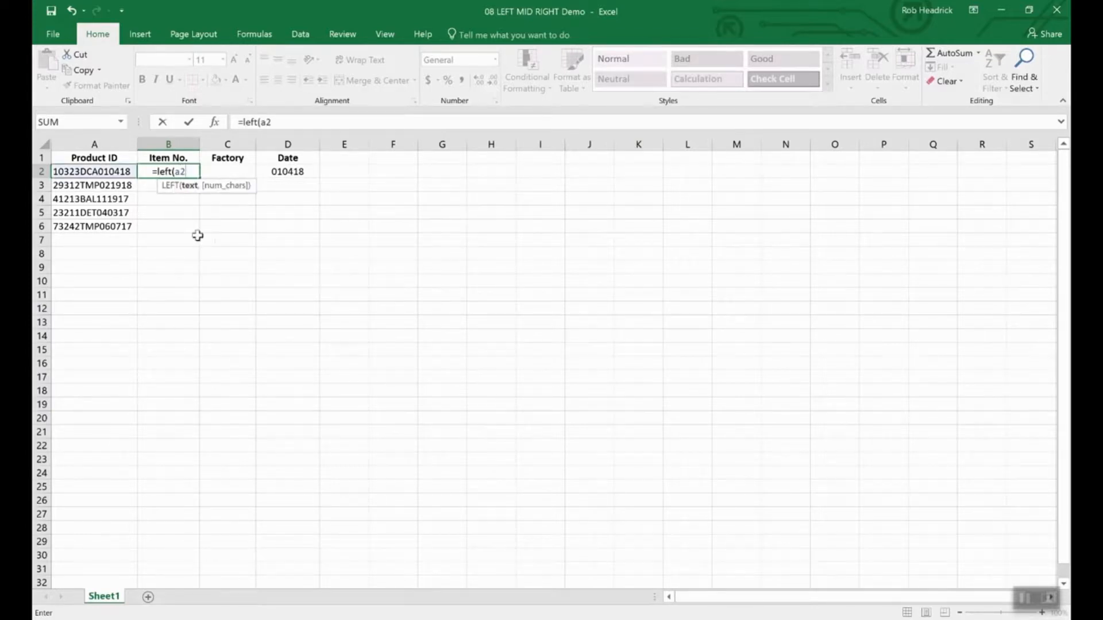
text(,)
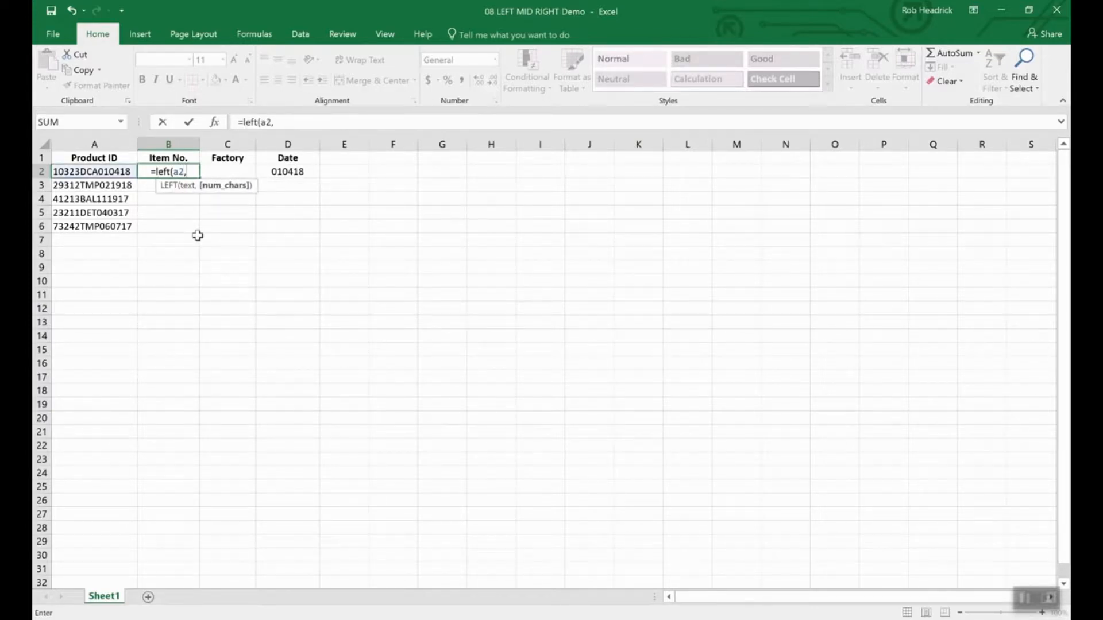
text(5)
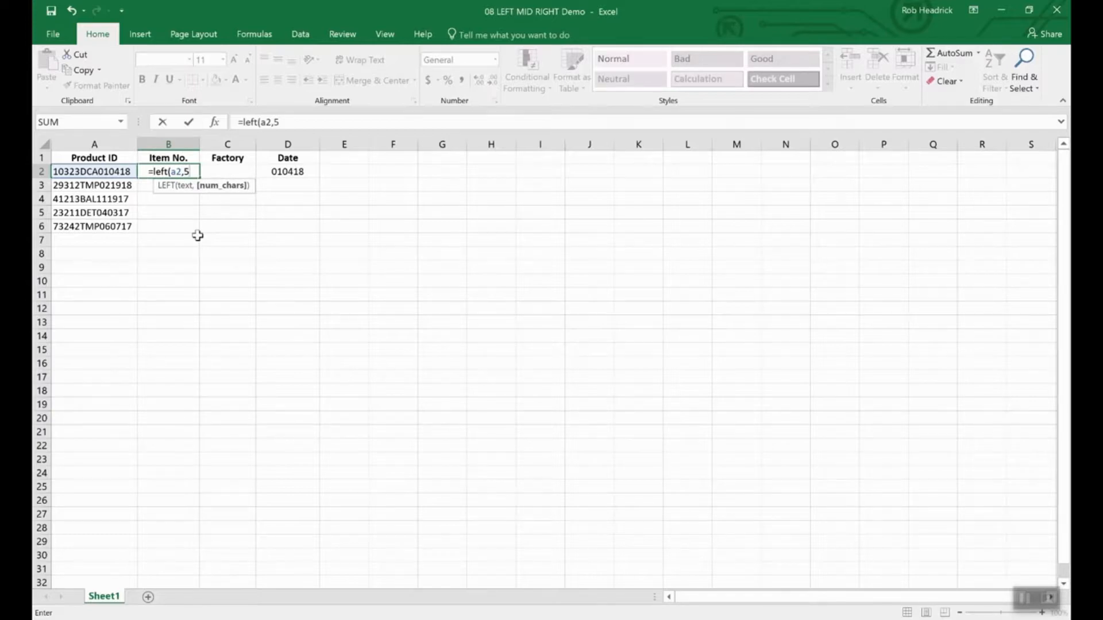
text())
key(Return)
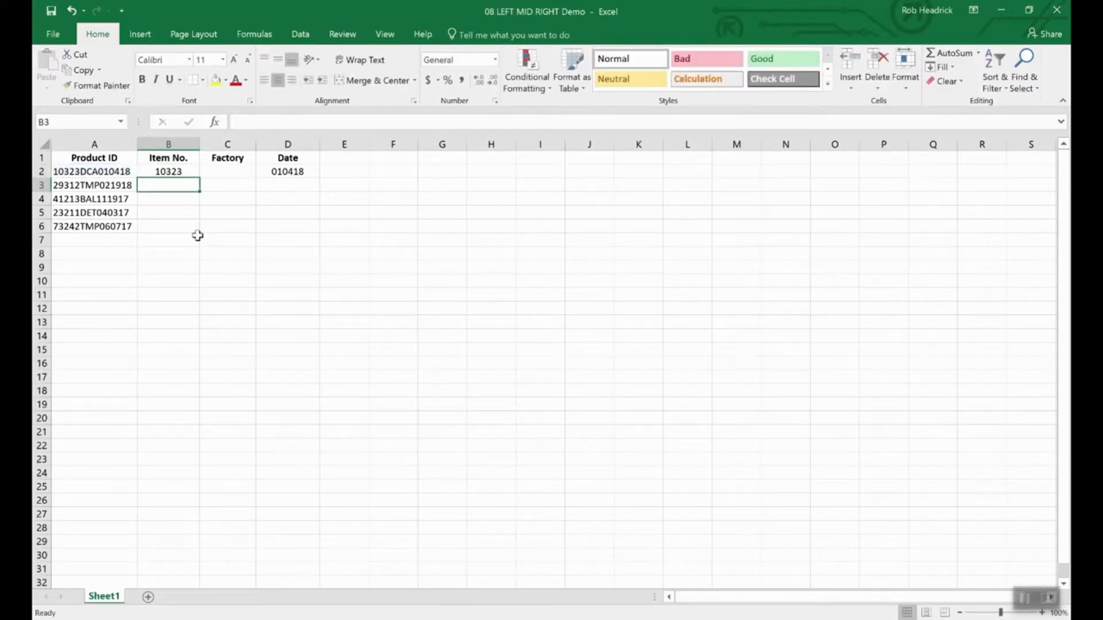
key(Up)
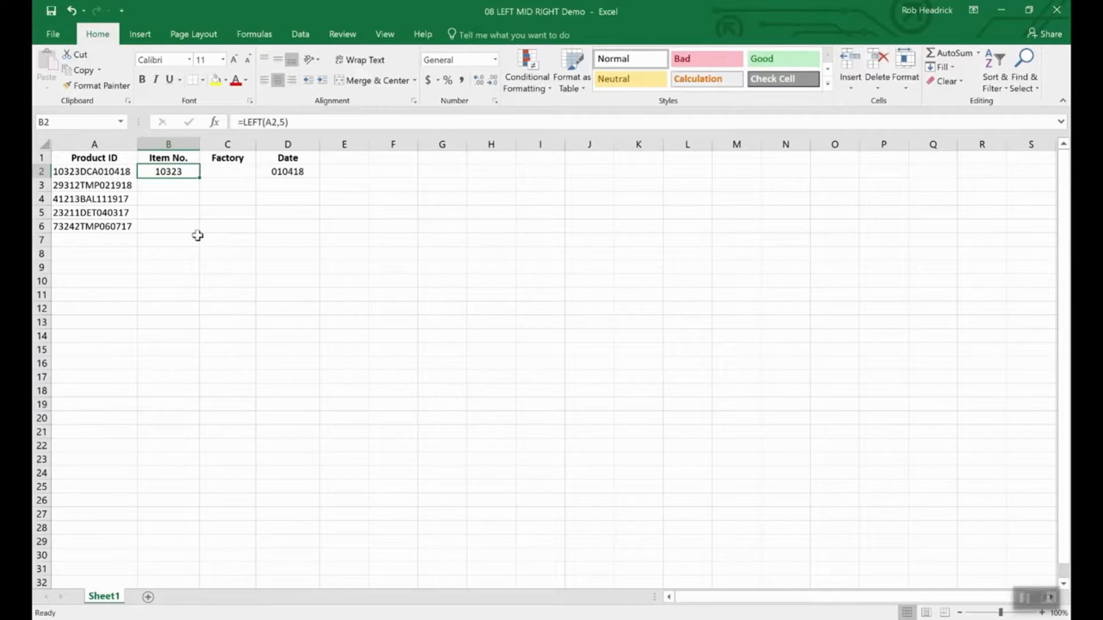
key(Right)
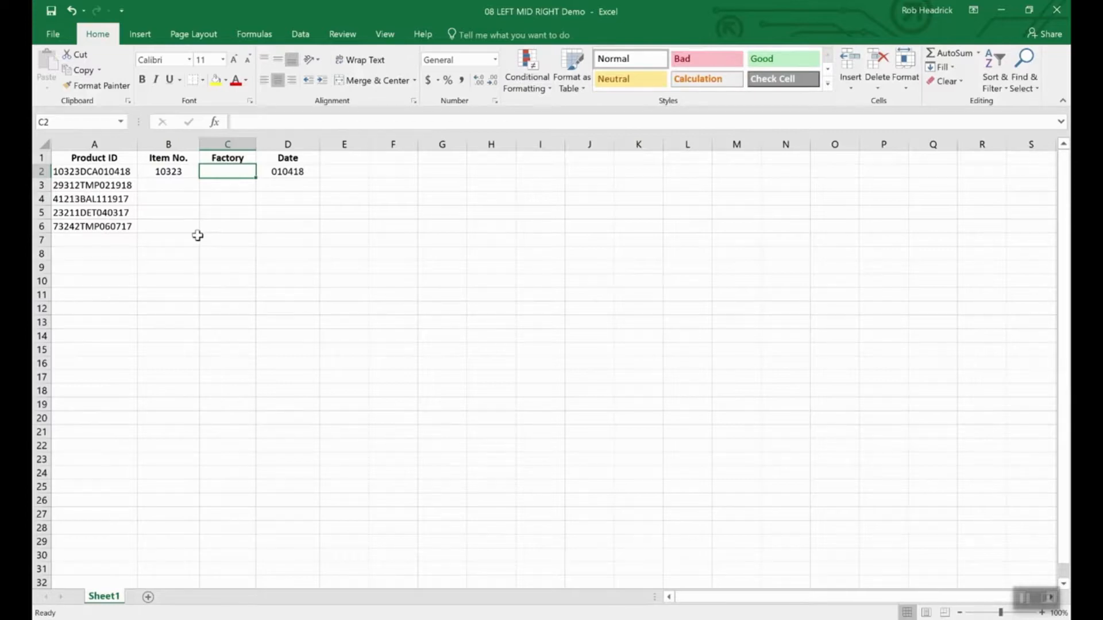
- Enter =MID(A2,6,3) in C2 to extract the factory code DCA
text(=mid(a2)
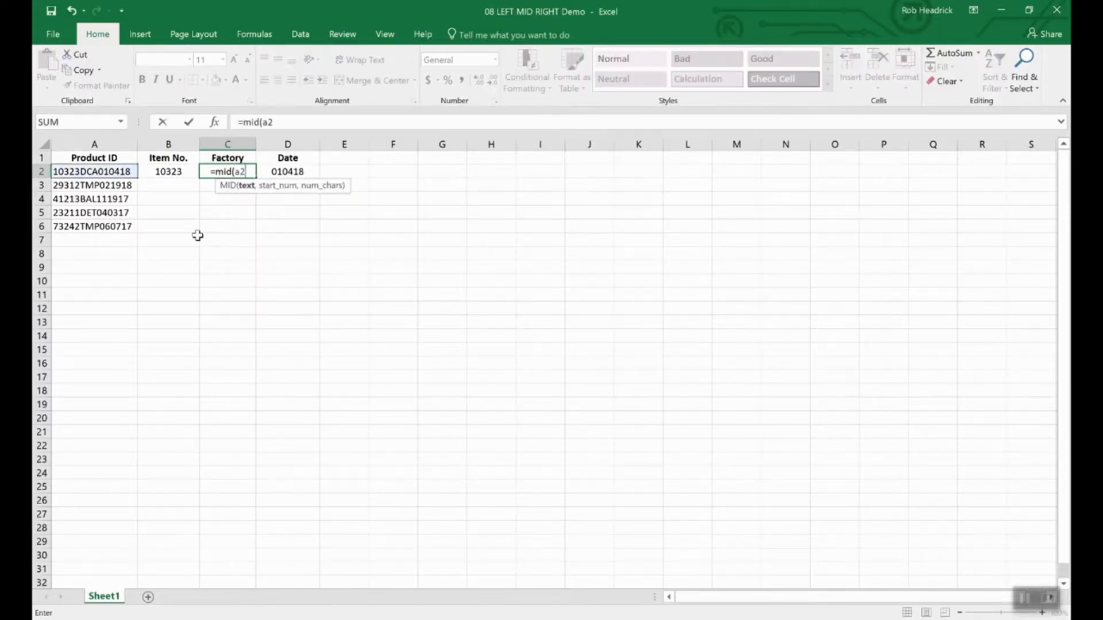
text(,)
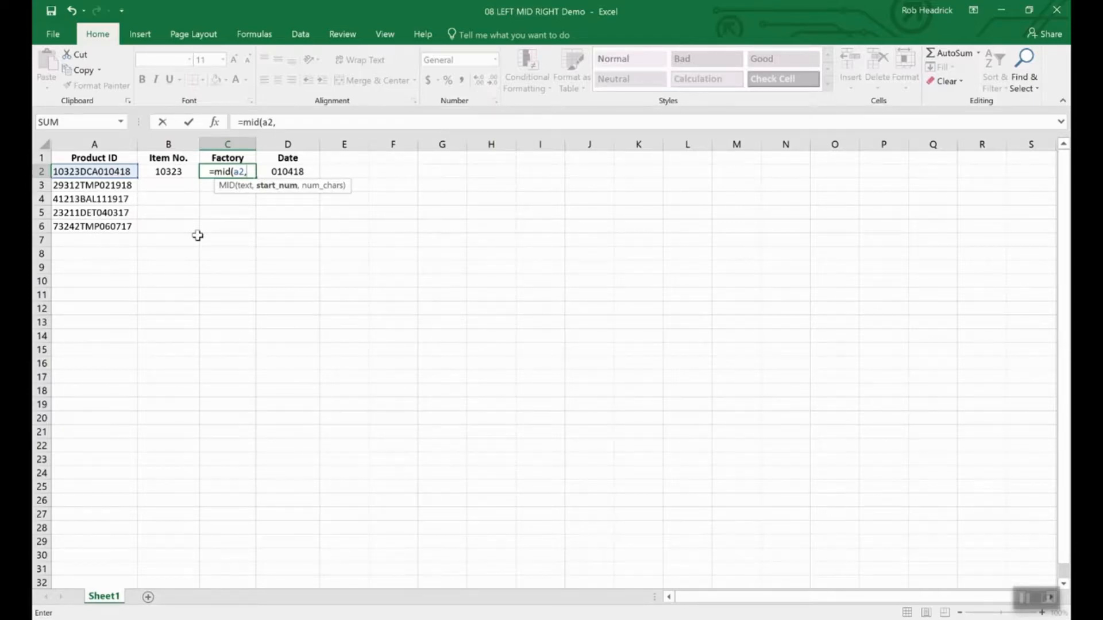
text(6)
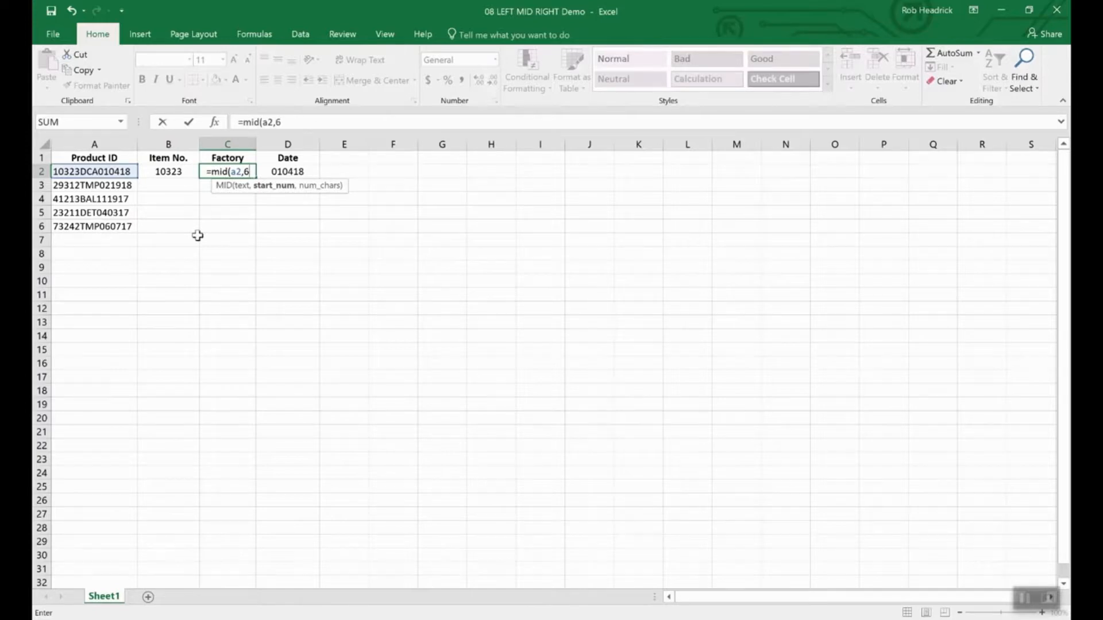
text(,)
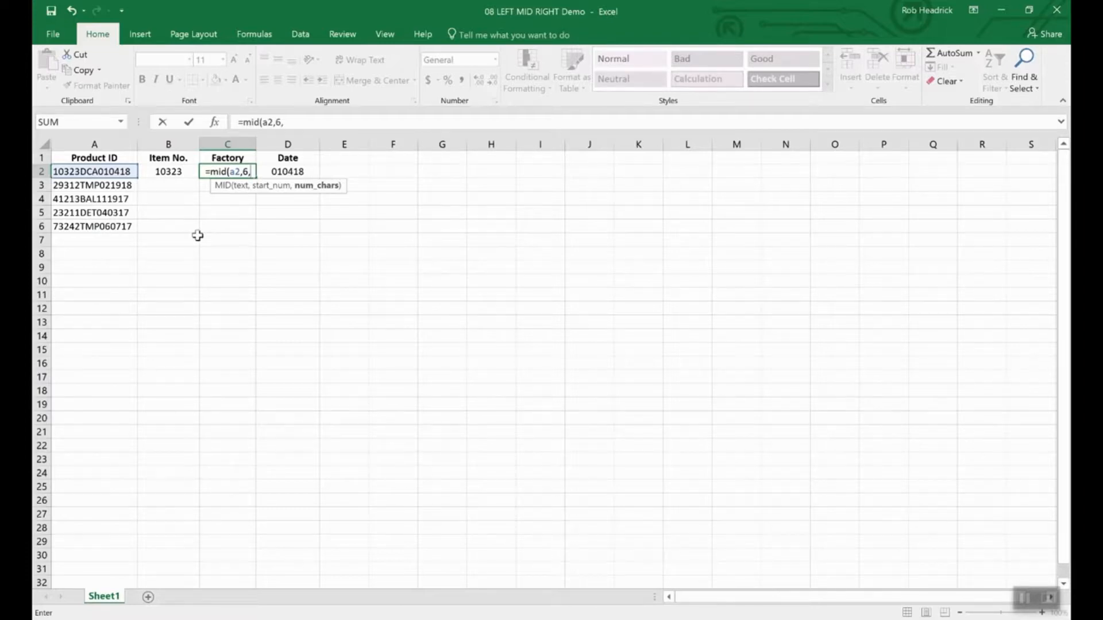
text(3)
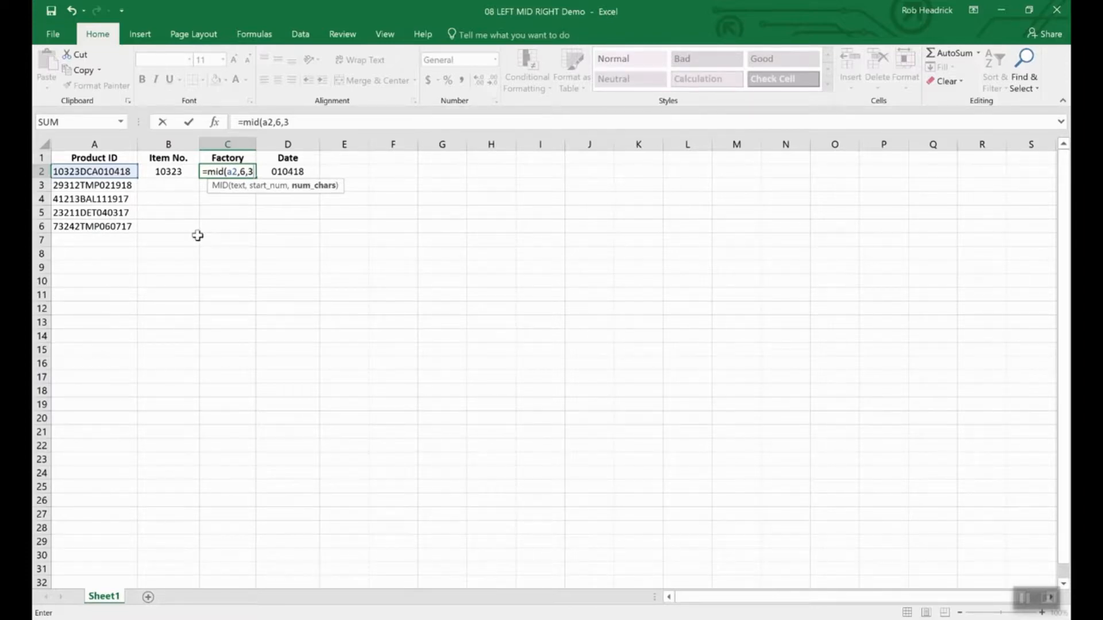
key(Return)
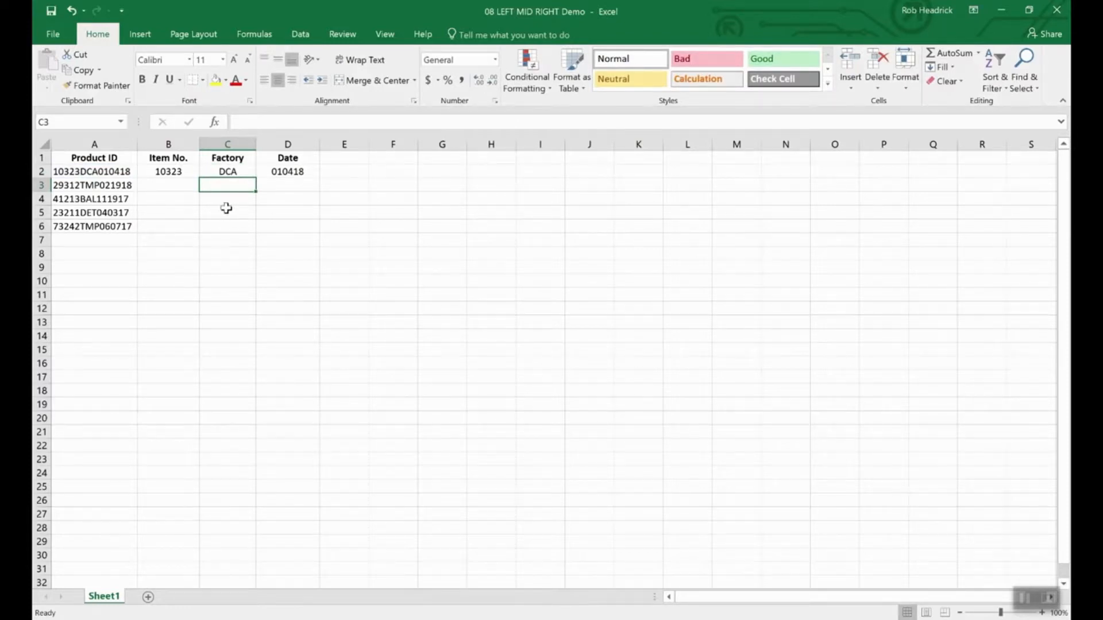
- Fill C2's MID formula down to C6, giving TMP, BAL, DET and TMP
click(228, 170)
drag(254, 180, 251, 233)
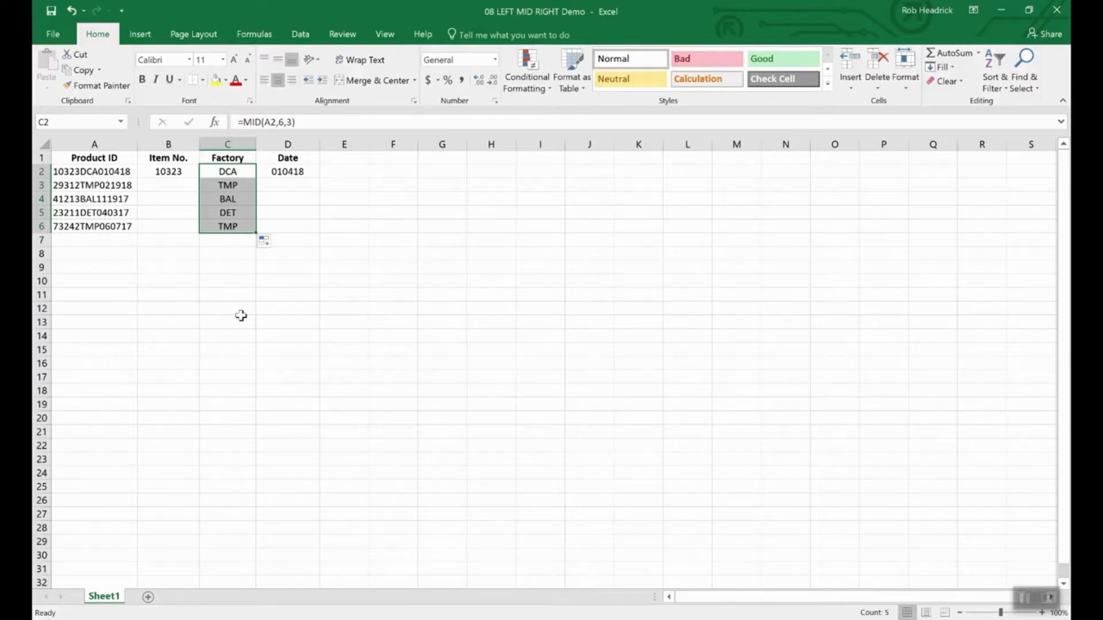
key(Left)
key(Left)
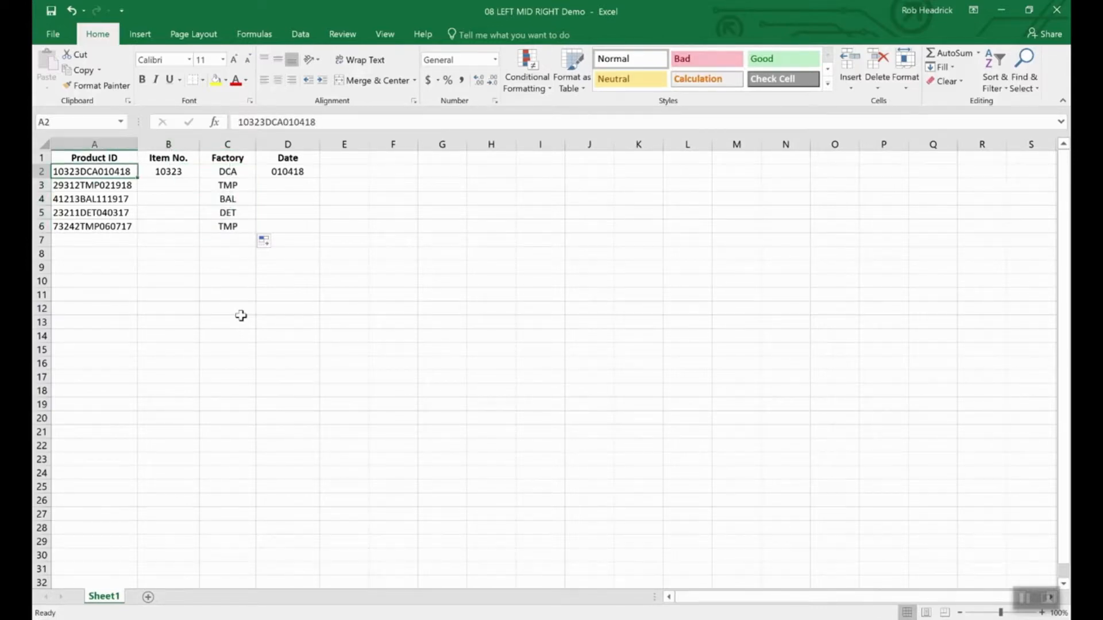
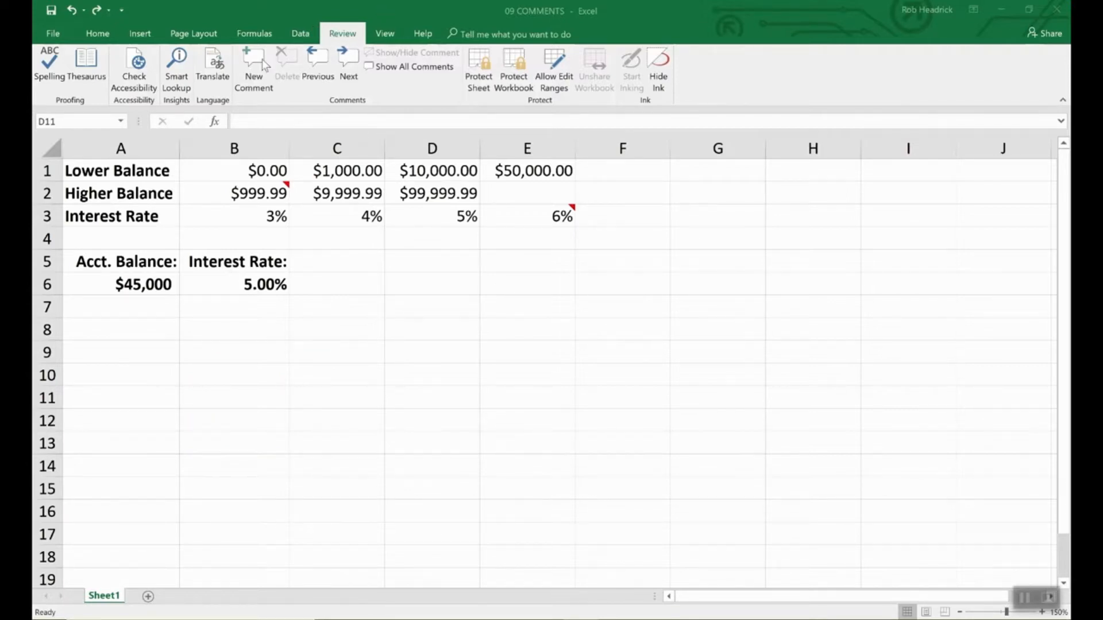
- Add a comment to interest rate cell B6 reading 'Remember to double check rates above.'
click(270, 284)
click(268, 284)
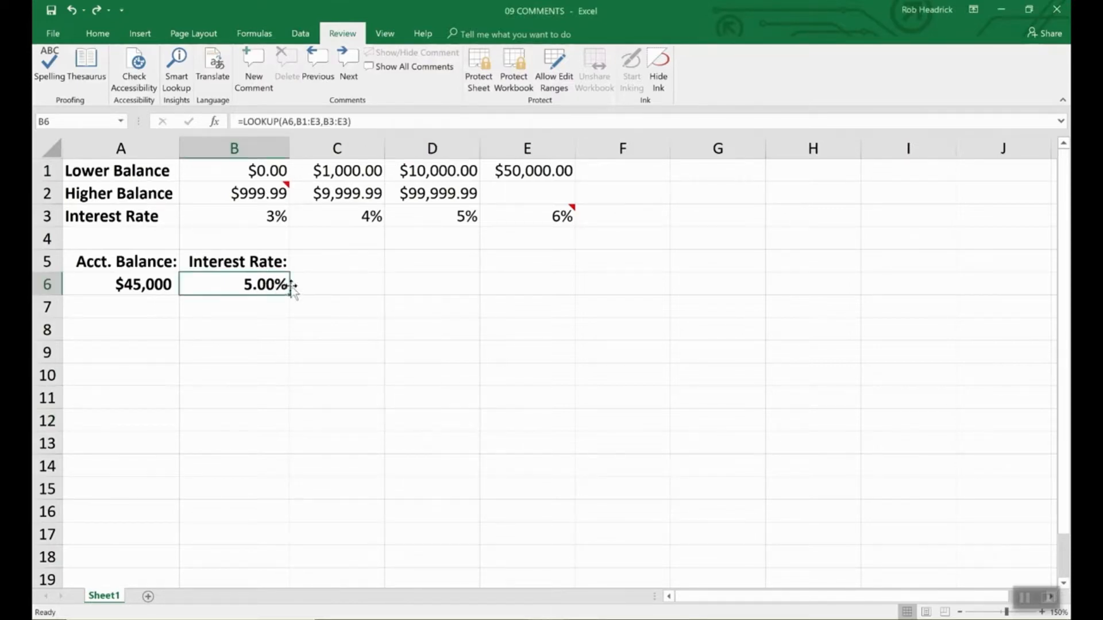
click(247, 72)
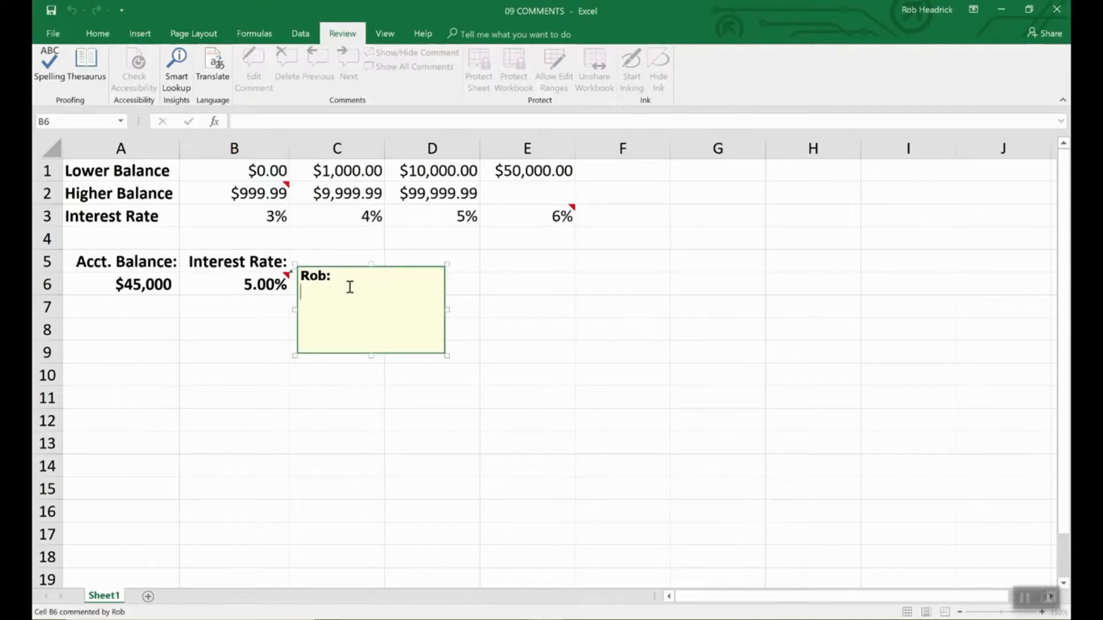
text(Remember to double chec)
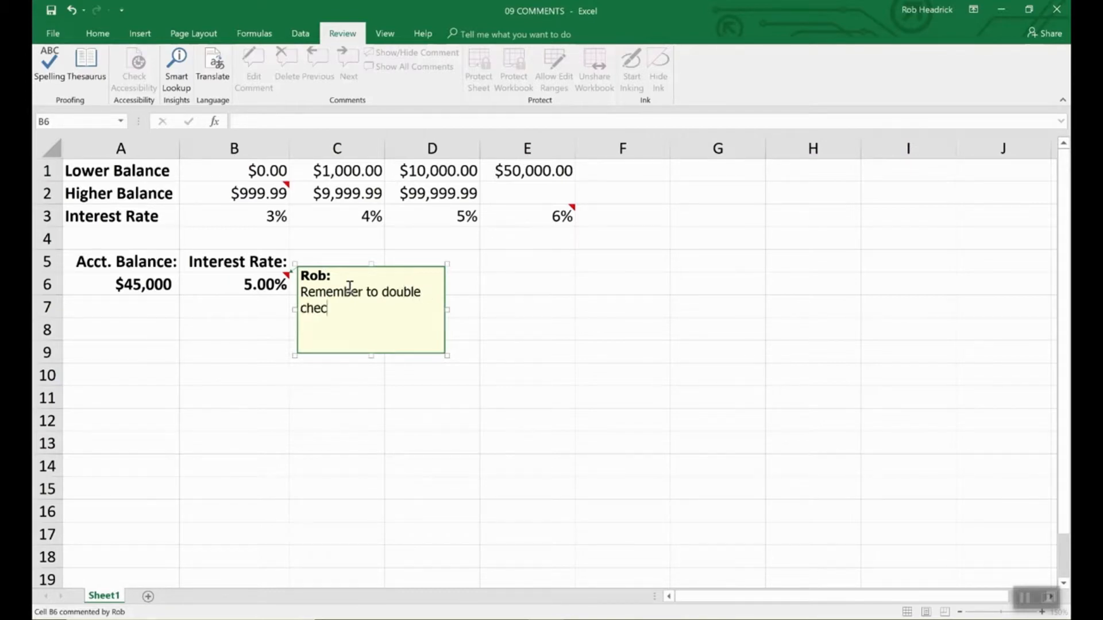
text(k rates above.)
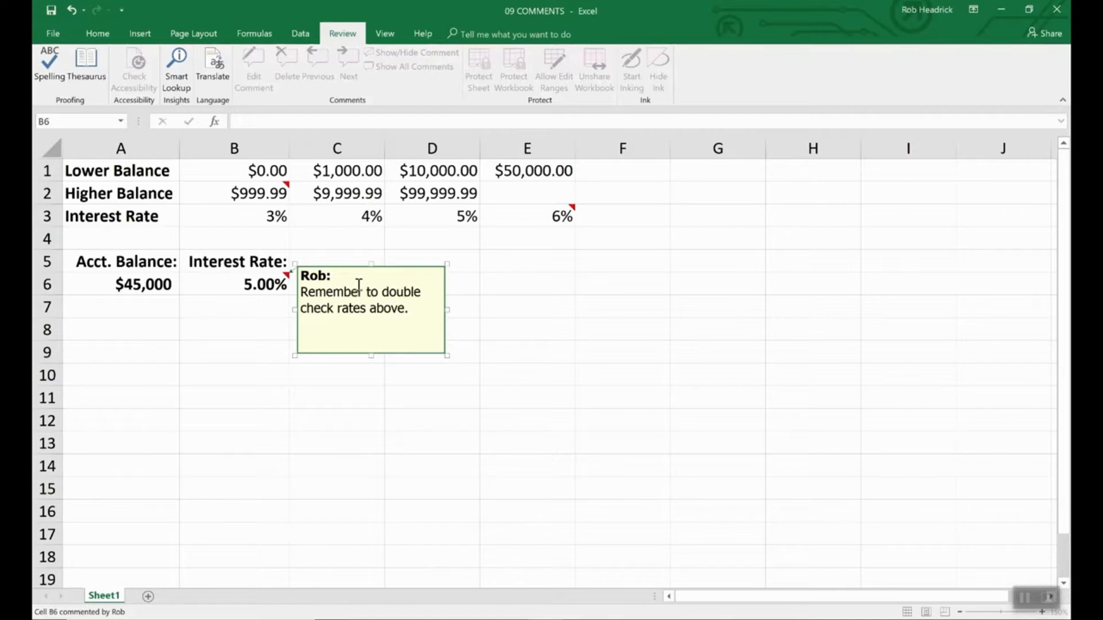
click(490, 284)
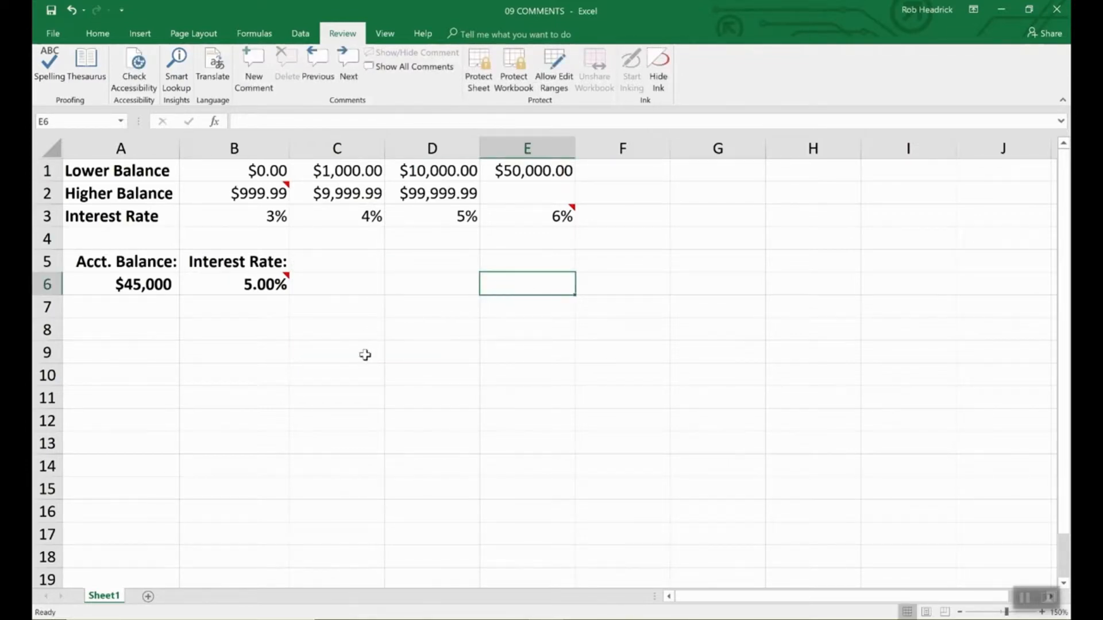
mouse_move(285, 281)
click(282, 284)
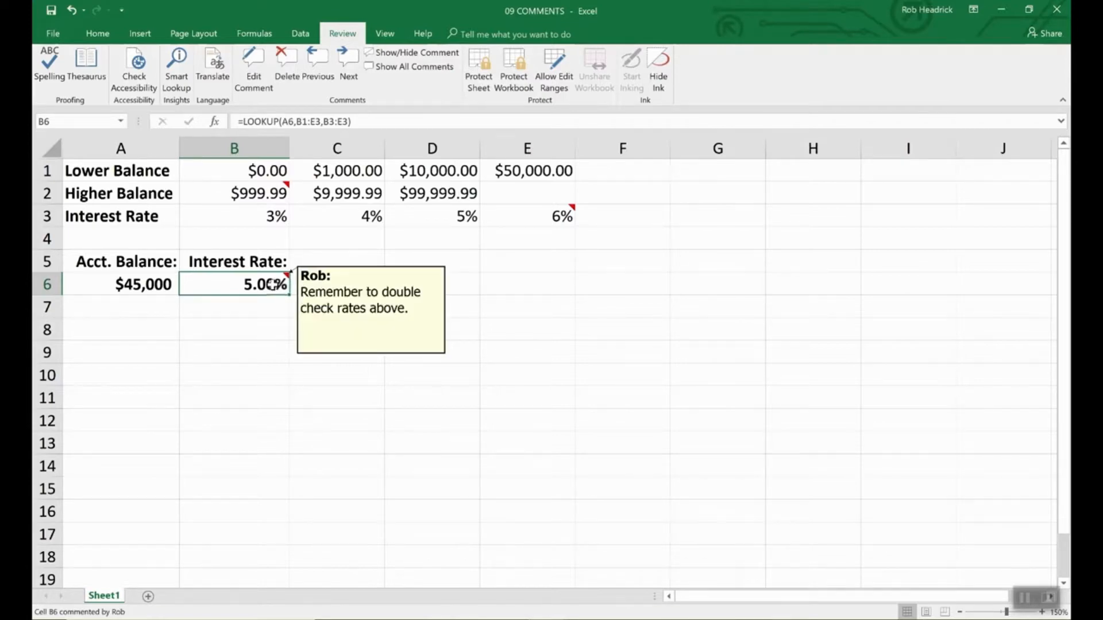
click(328, 298)
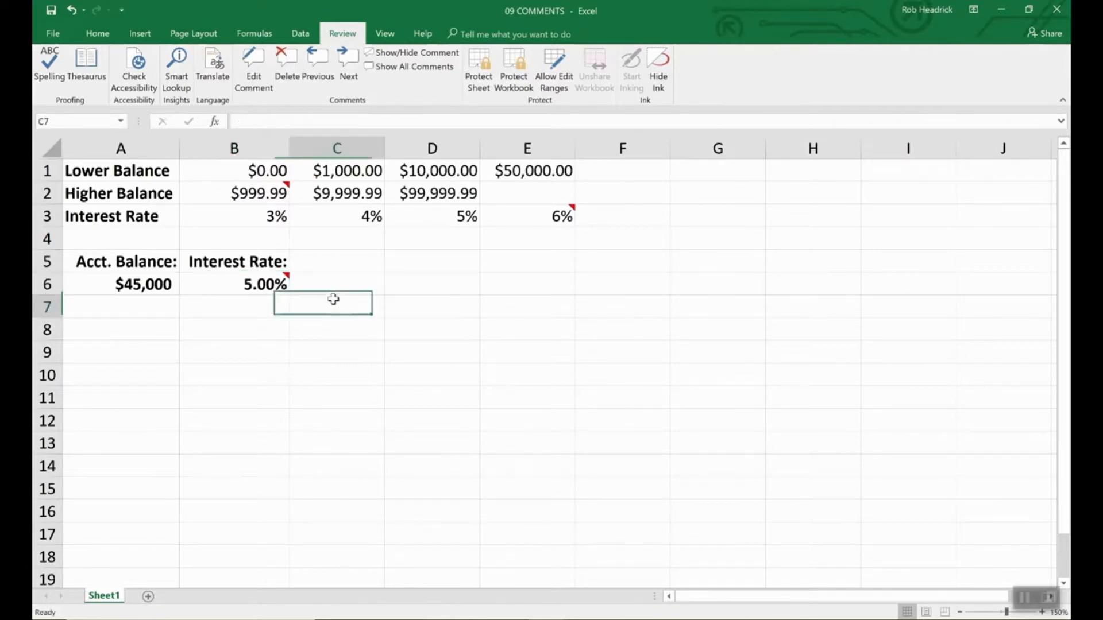
click(284, 287)
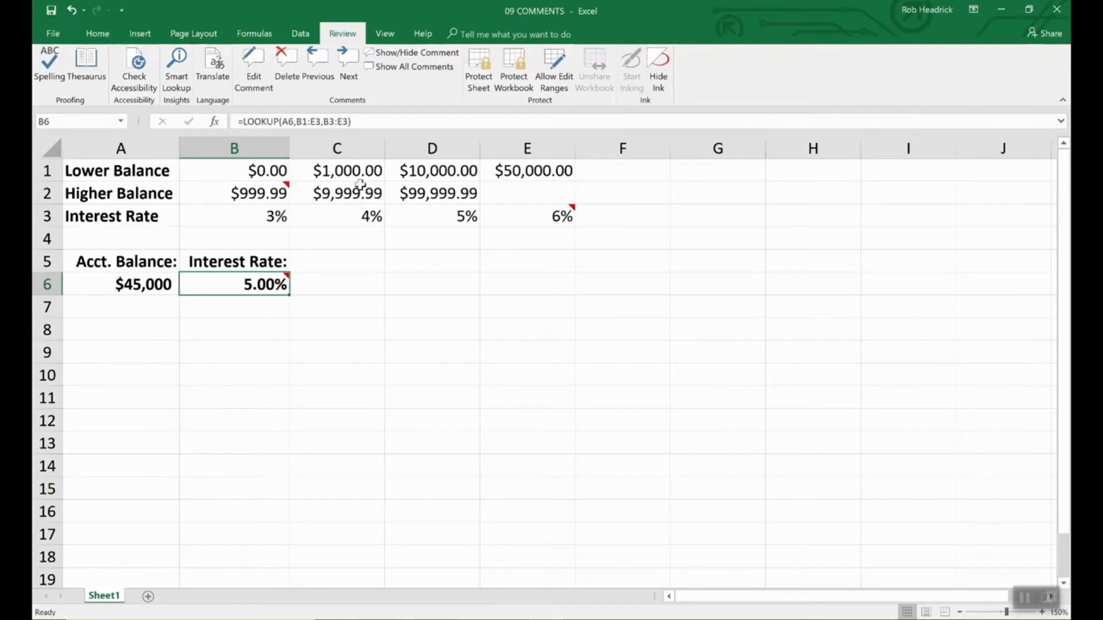
click(52, 33)
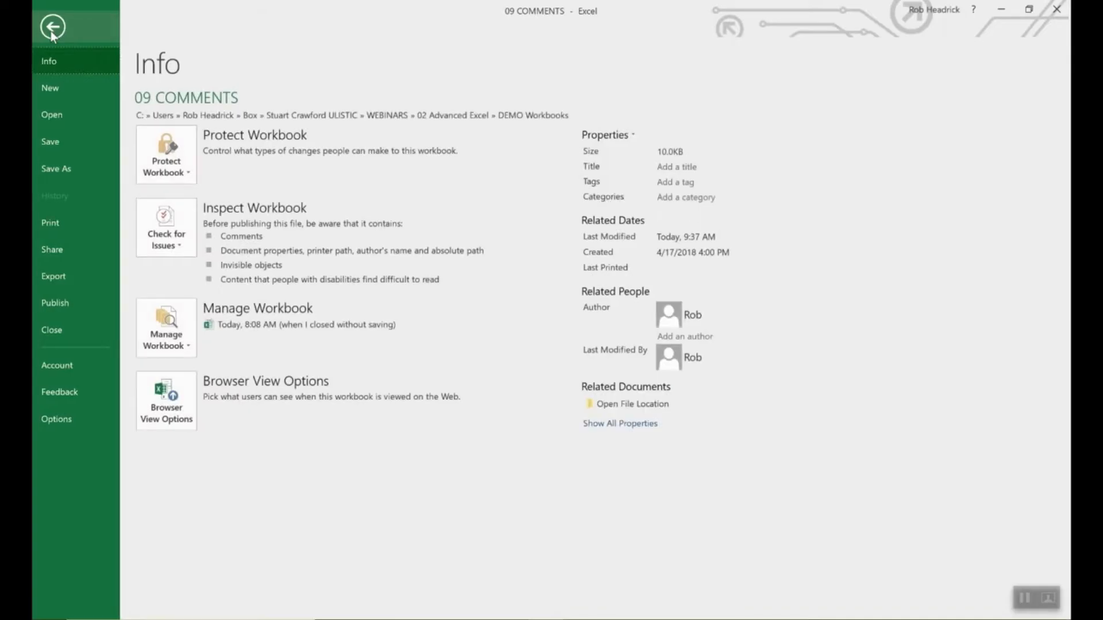
key(Escape)
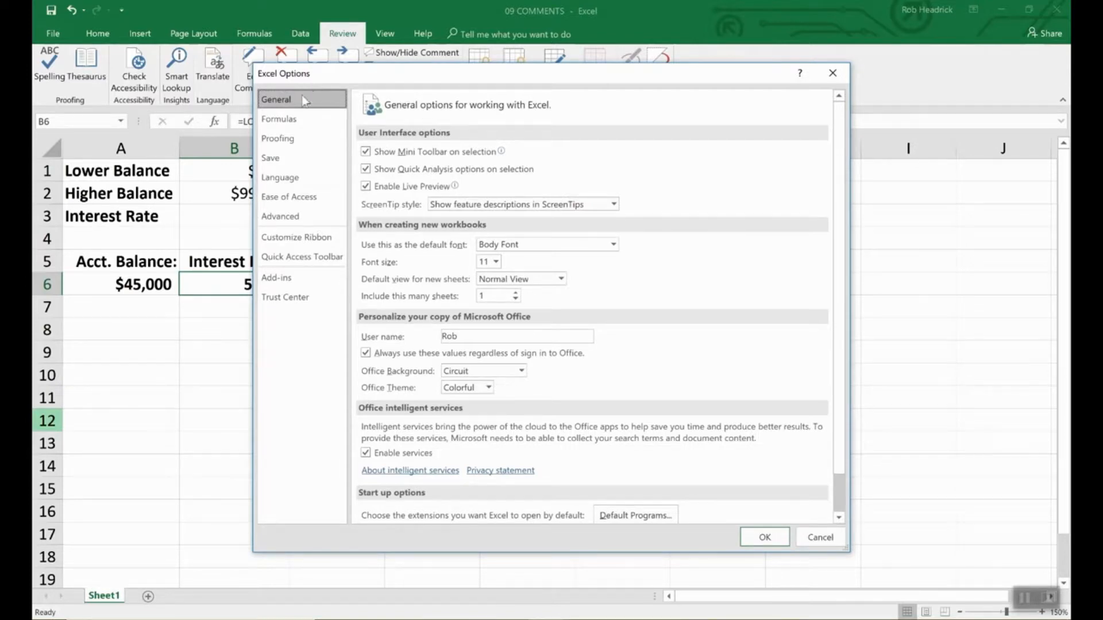
click(464, 338)
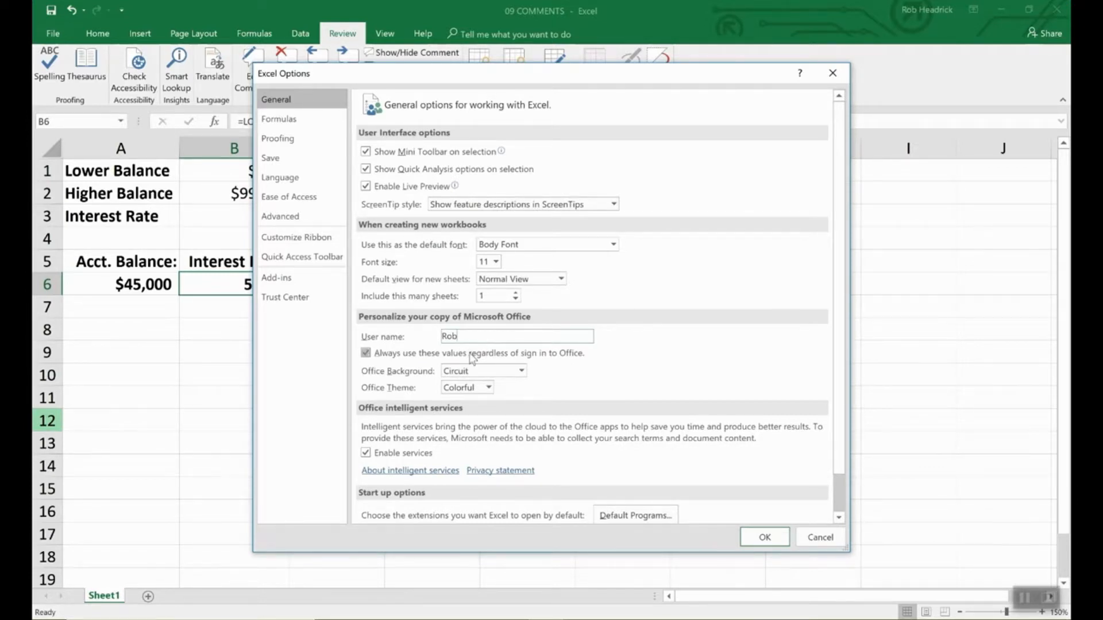
click(764, 537)
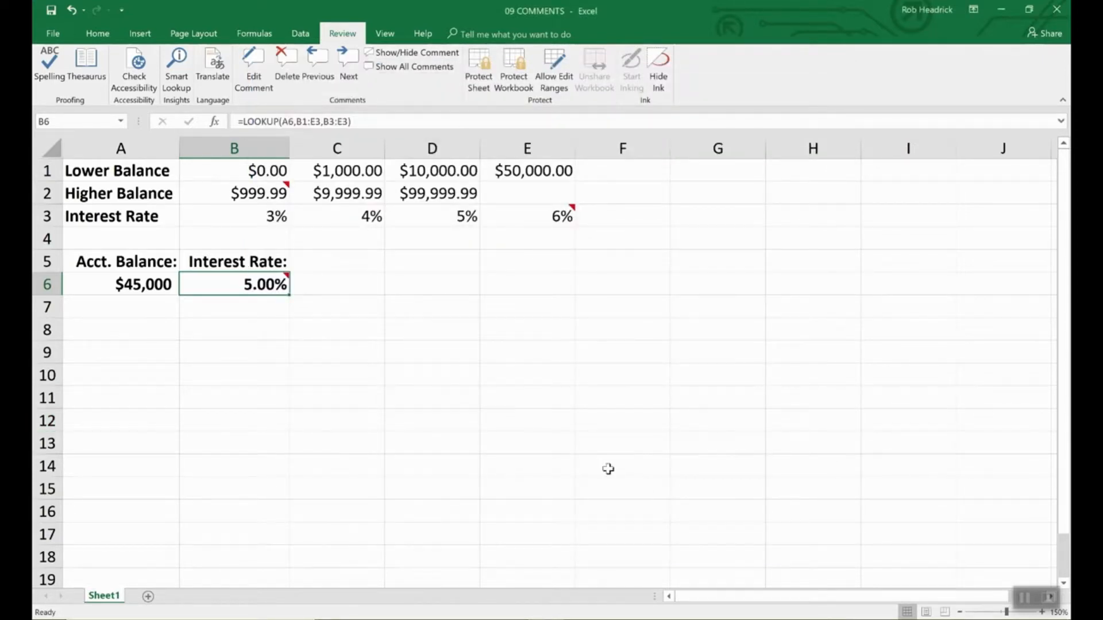
- Keep B6's comment always shown, opening Format Comment and cancelling it without changes
click(417, 52)
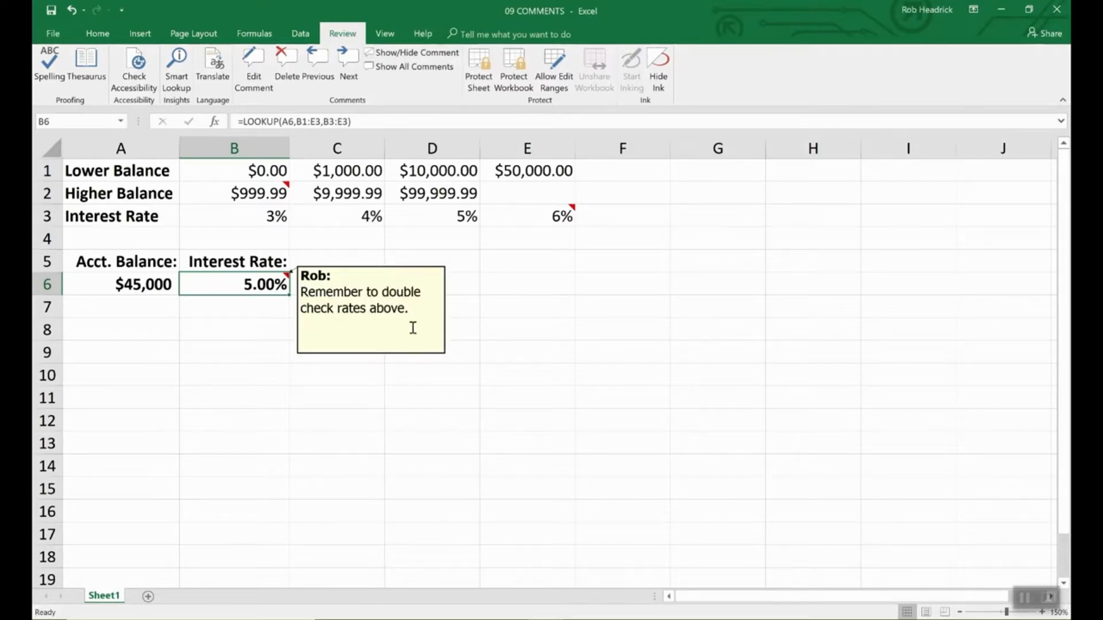
right_click(372, 309)
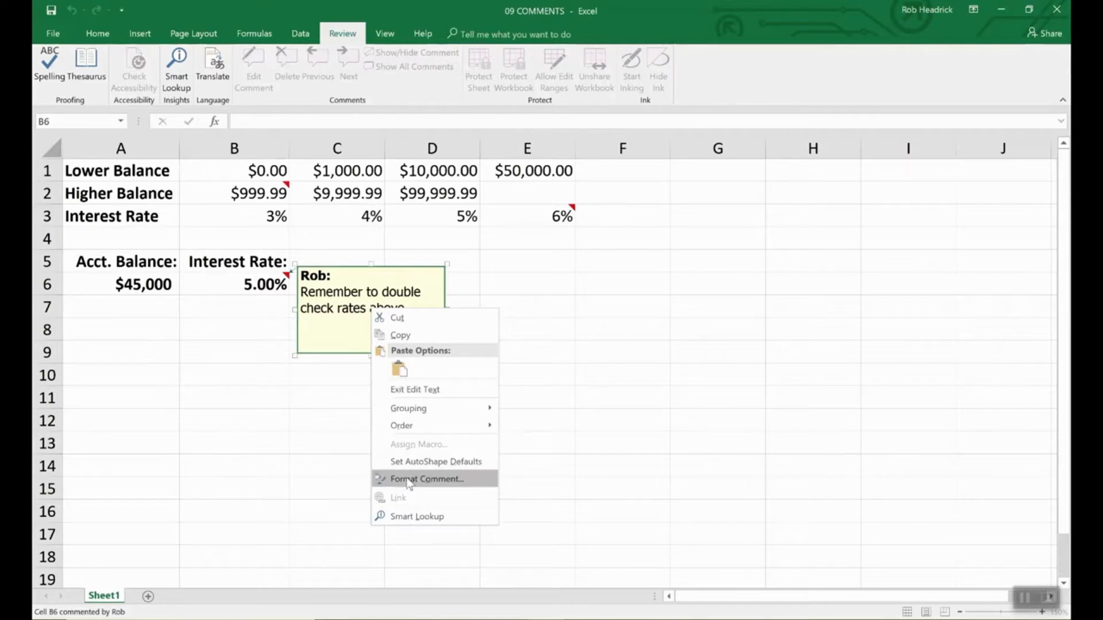
click(407, 480)
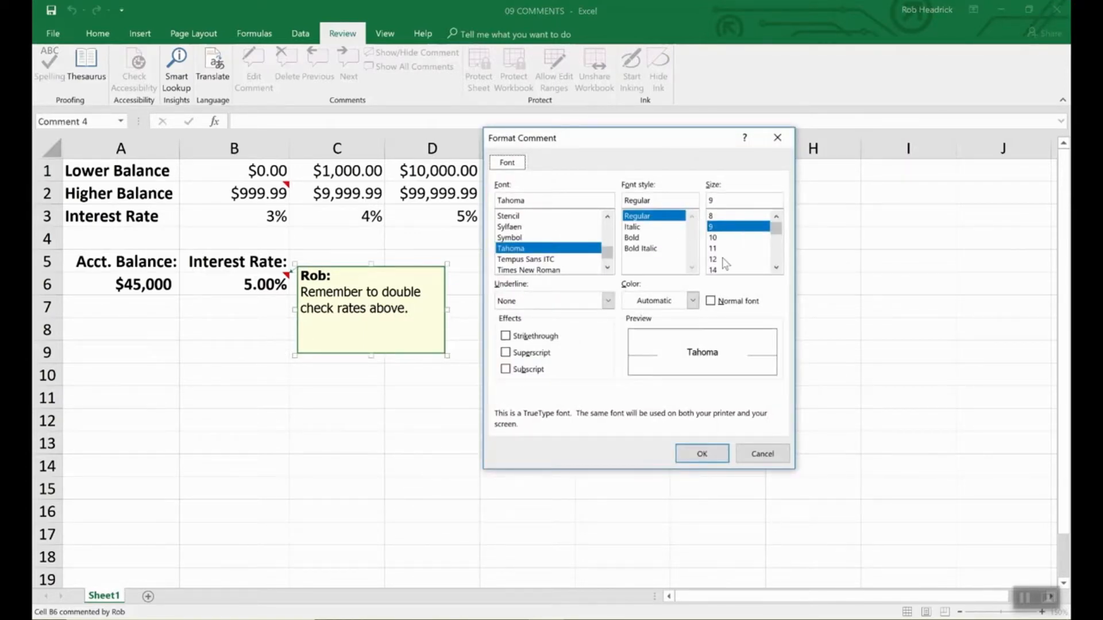
click(759, 454)
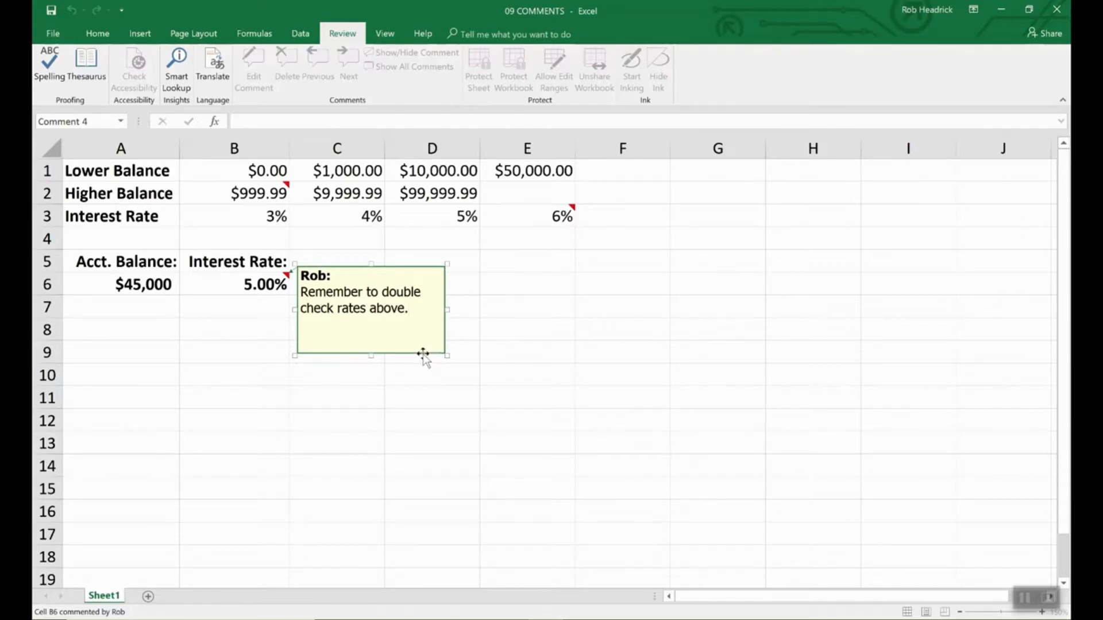
right_click(424, 355)
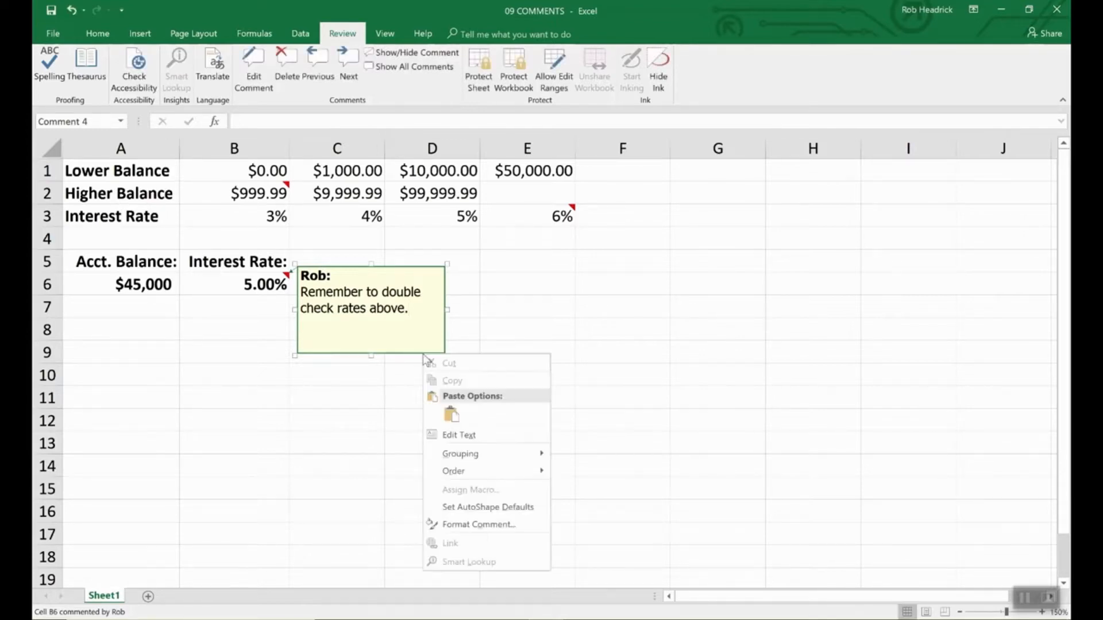
- Give B6's comment box a light turquoise fill in Format Comment's Colors and Lines
click(459, 520)
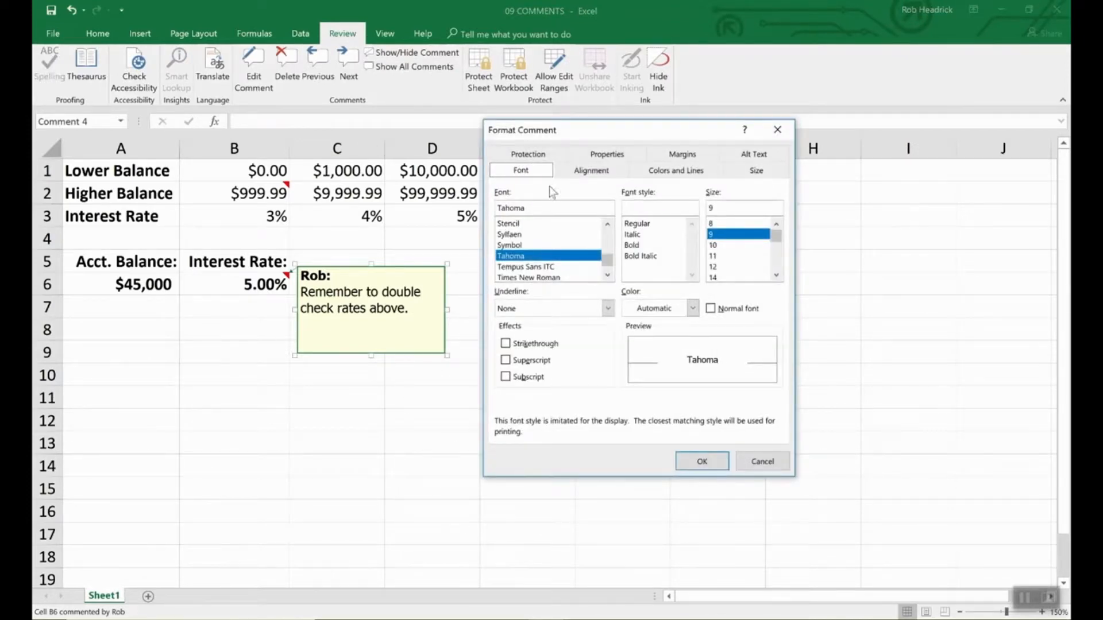
click(676, 171)
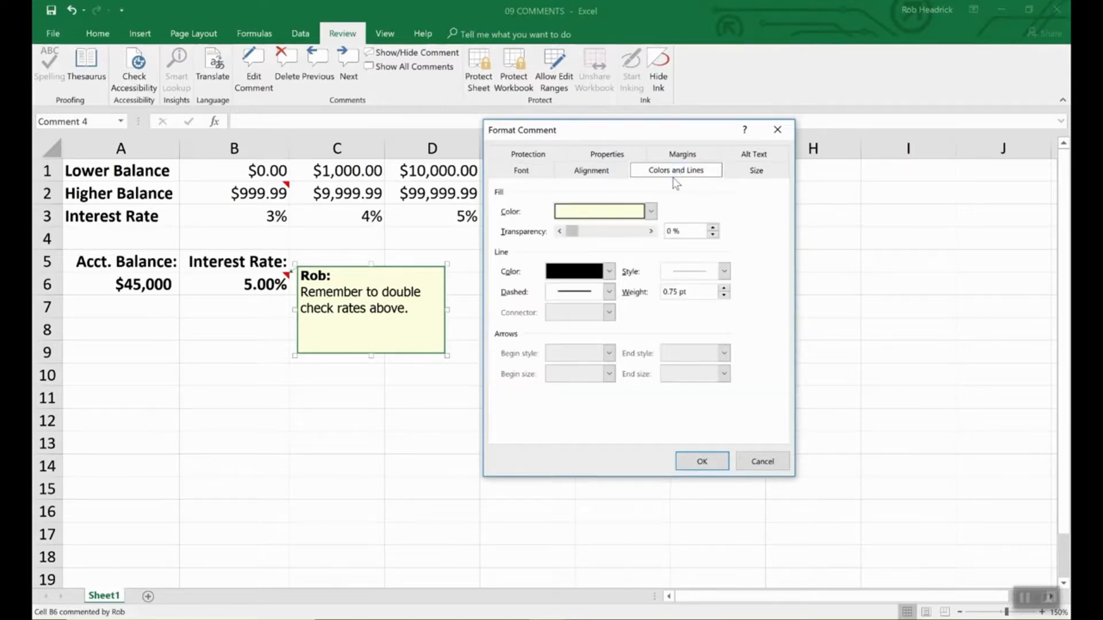
click(651, 212)
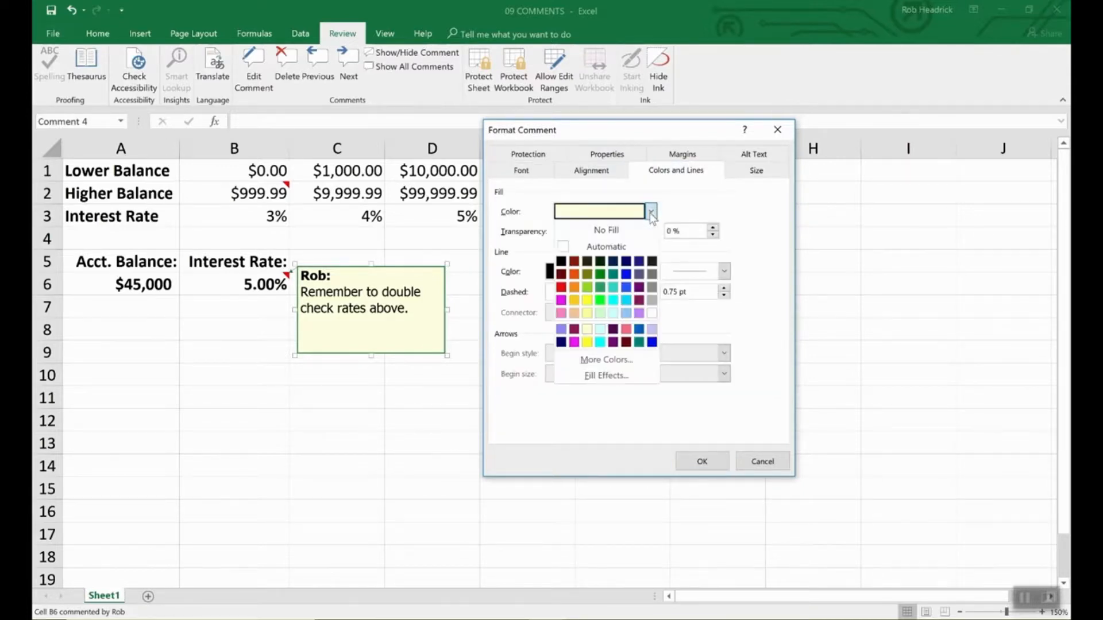
click(614, 314)
click(712, 462)
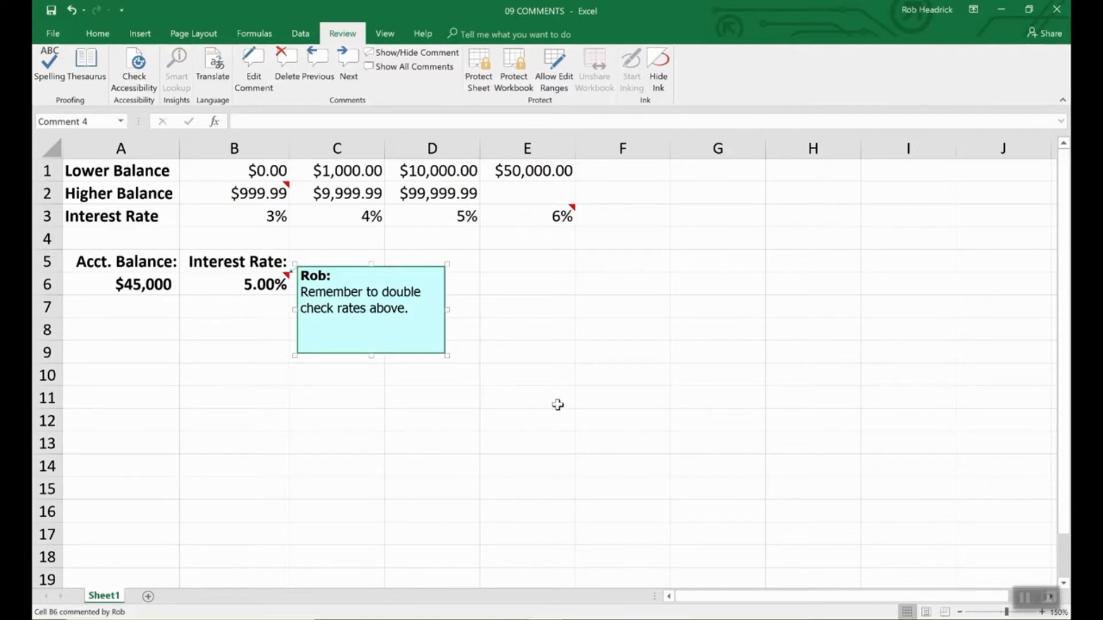
- Review the comments on B2 and E3, then show all comments on the sheet
click(558, 405)
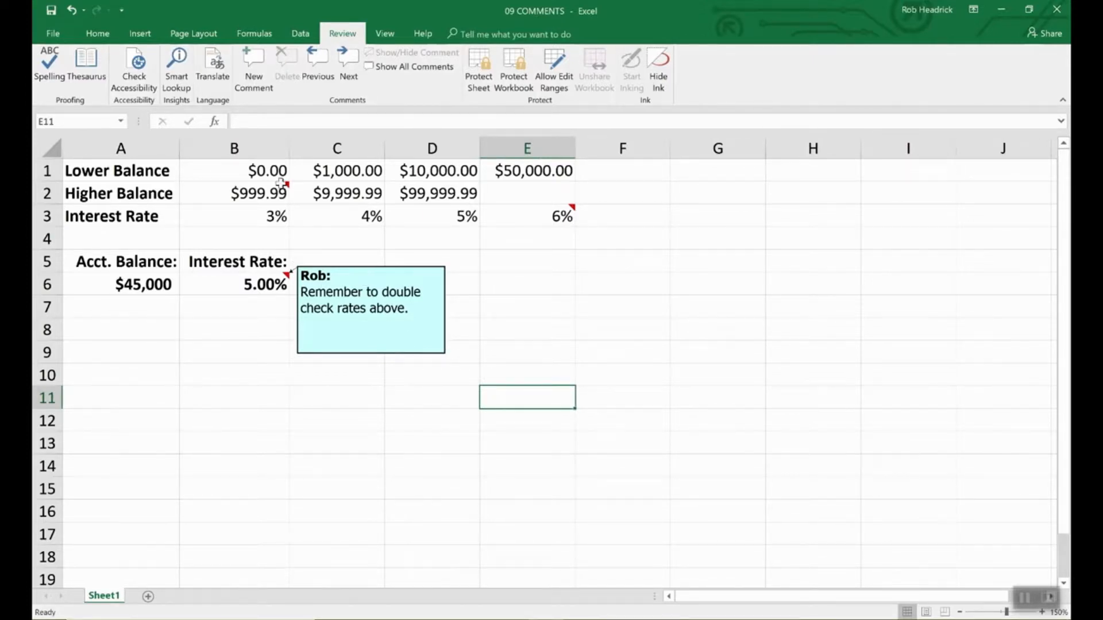
click(280, 189)
click(564, 220)
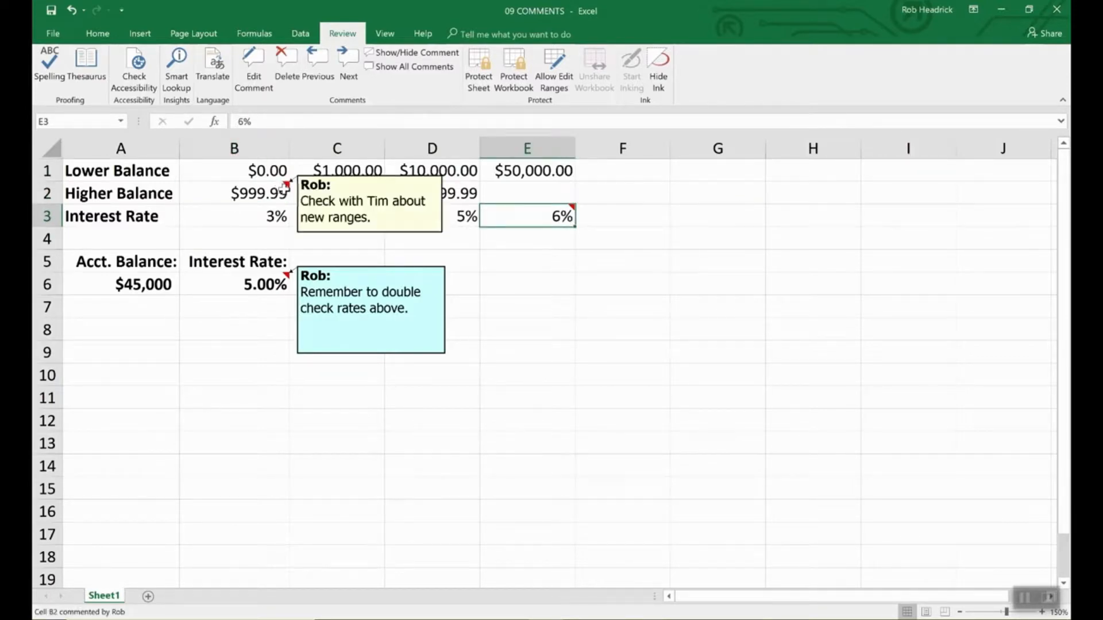
mouse_move(526, 221)
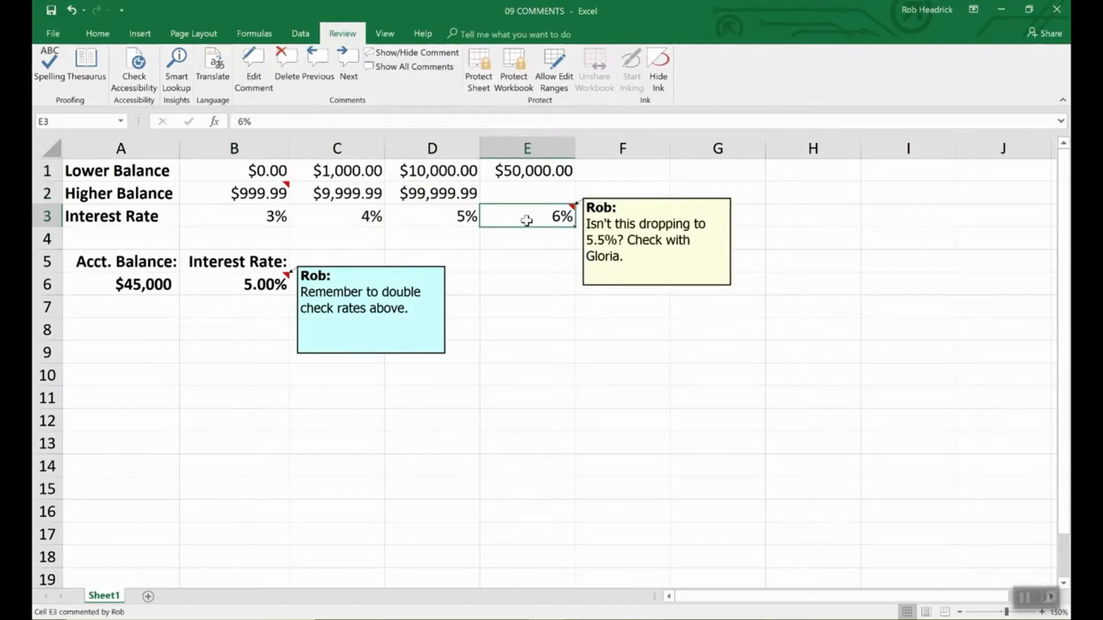
click(256, 194)
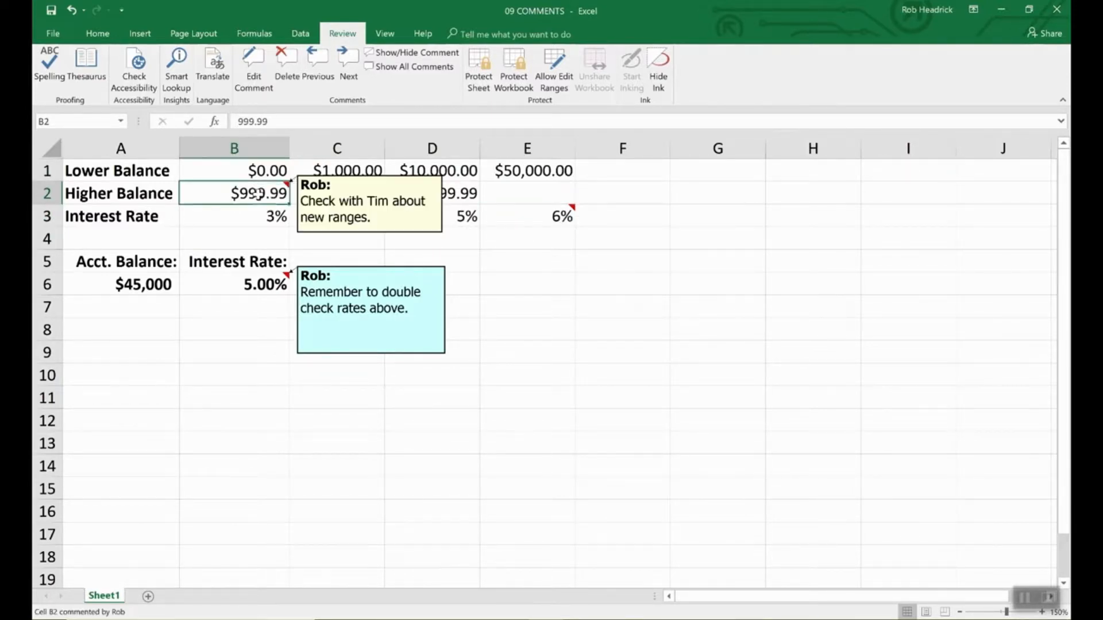
click(426, 69)
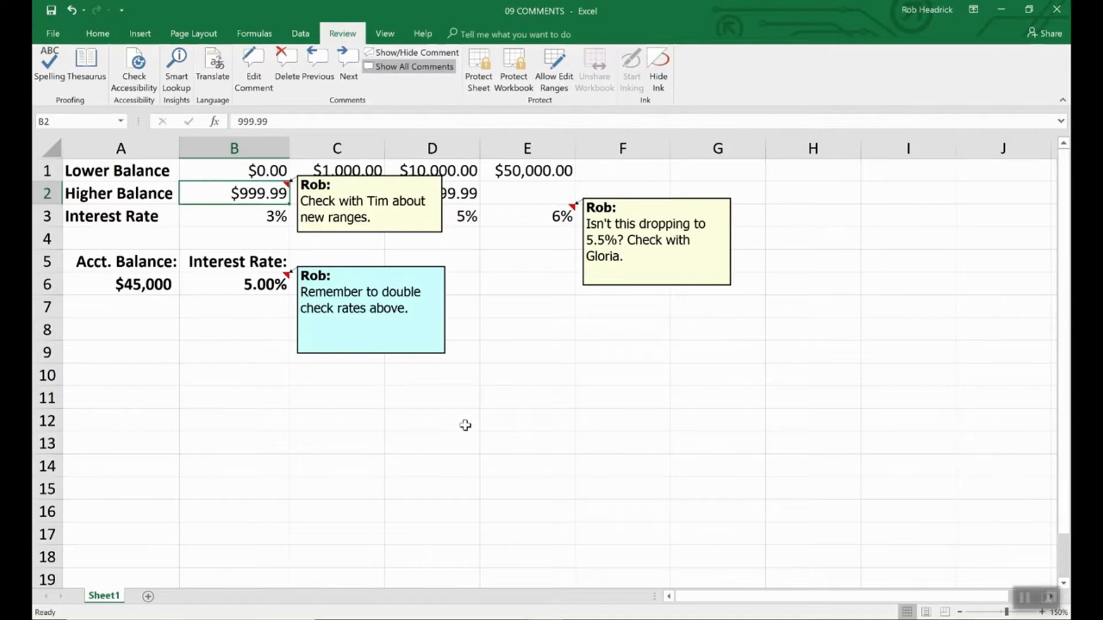
- Delete the B6 and B2 comments and drag E3's comment box smaller
click(256, 291)
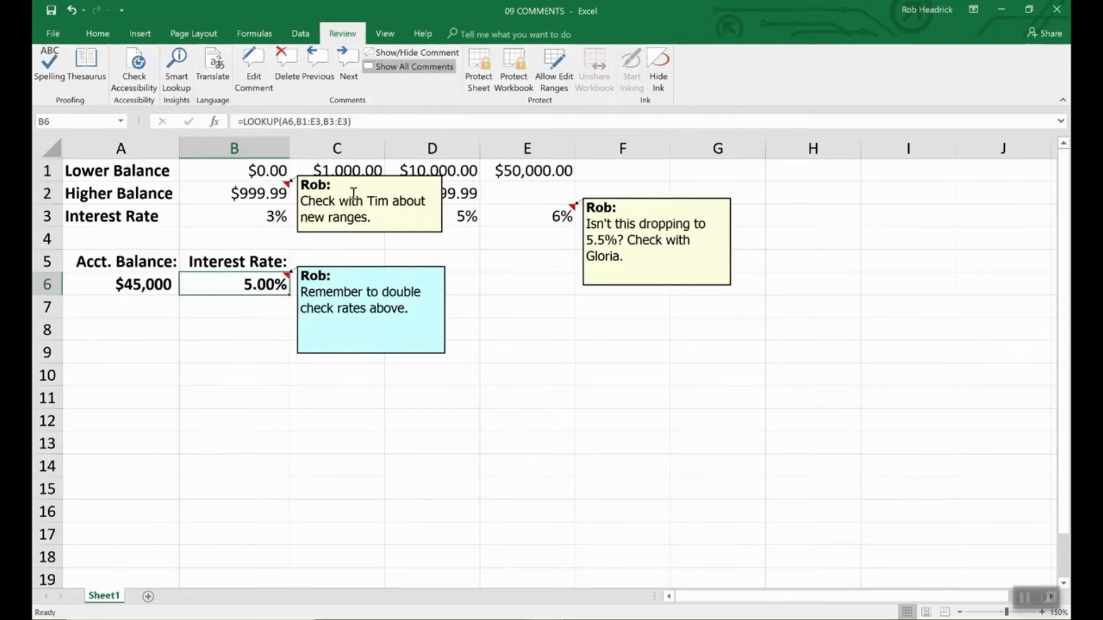
click(287, 62)
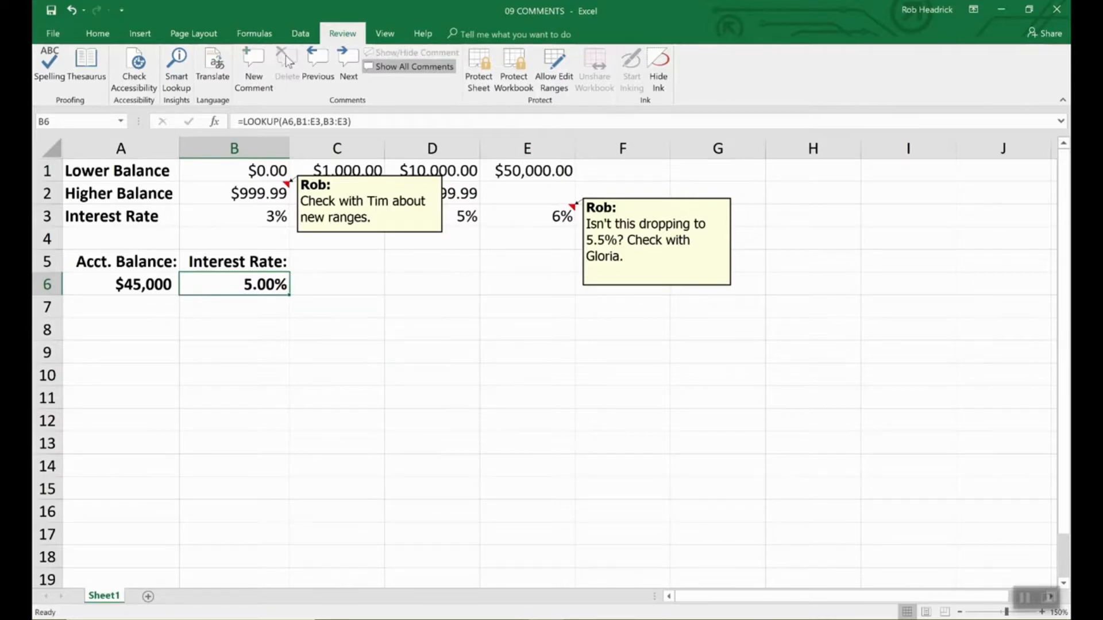
click(403, 235)
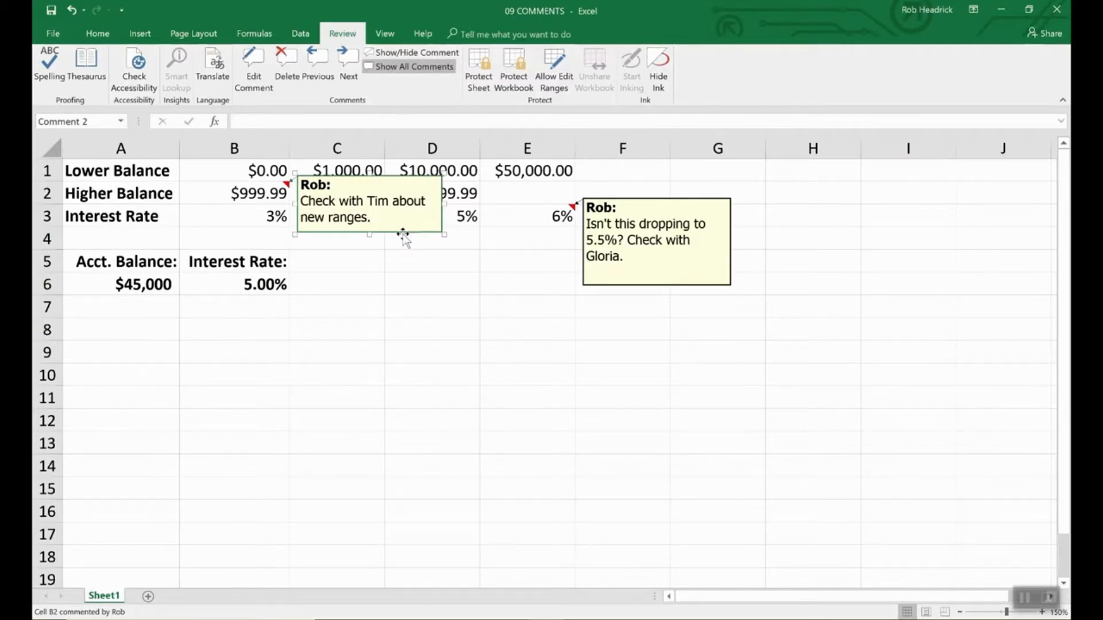
key(Delete)
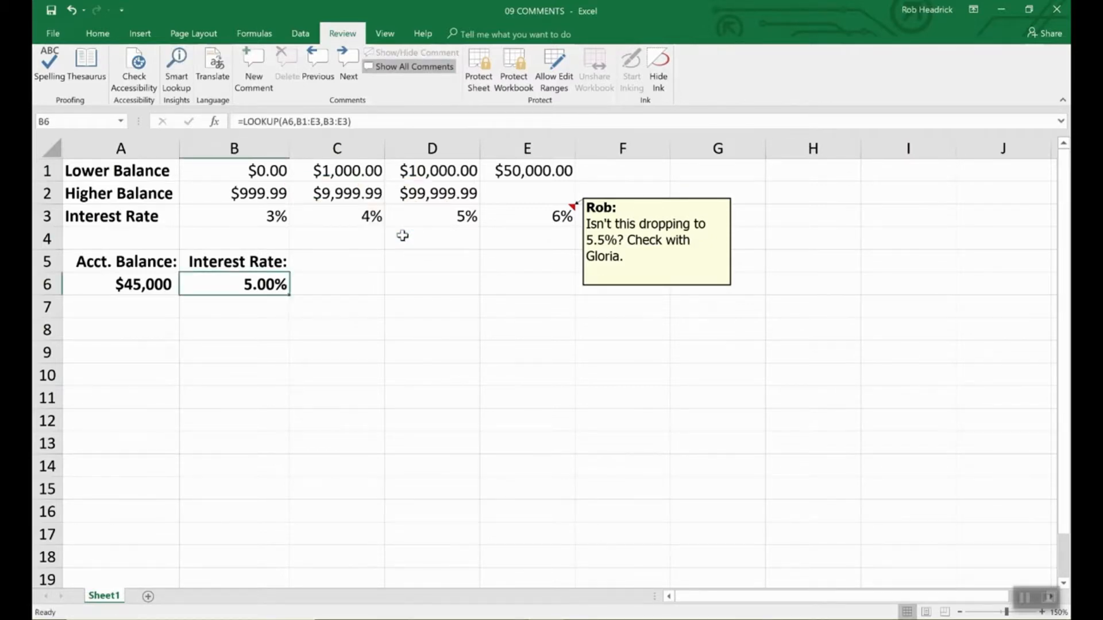
click(645, 286)
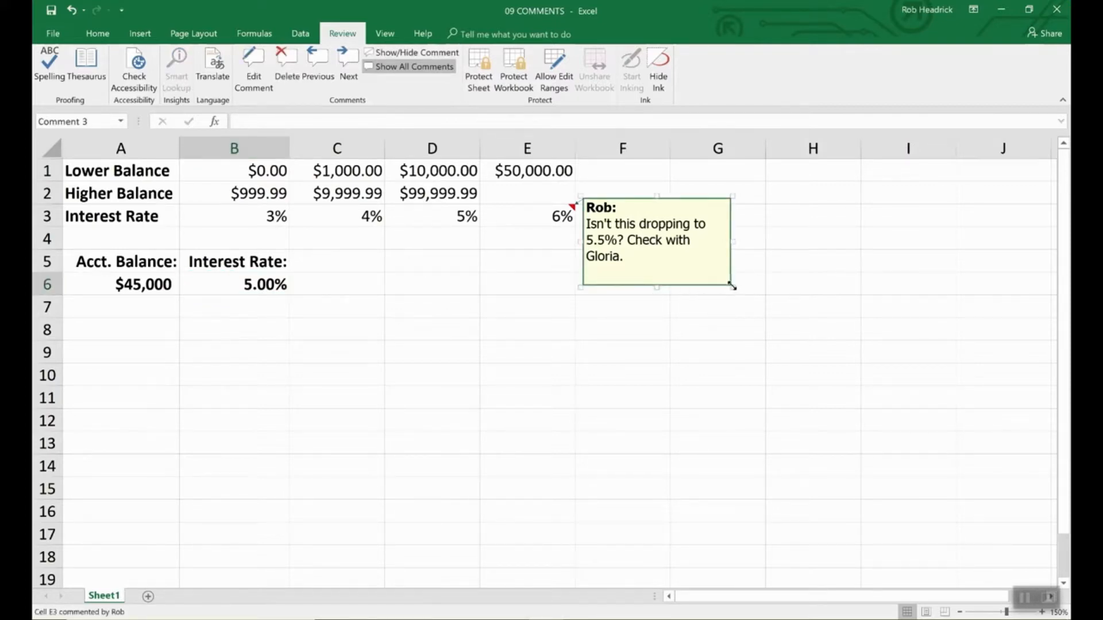
drag(732, 287, 850, 431)
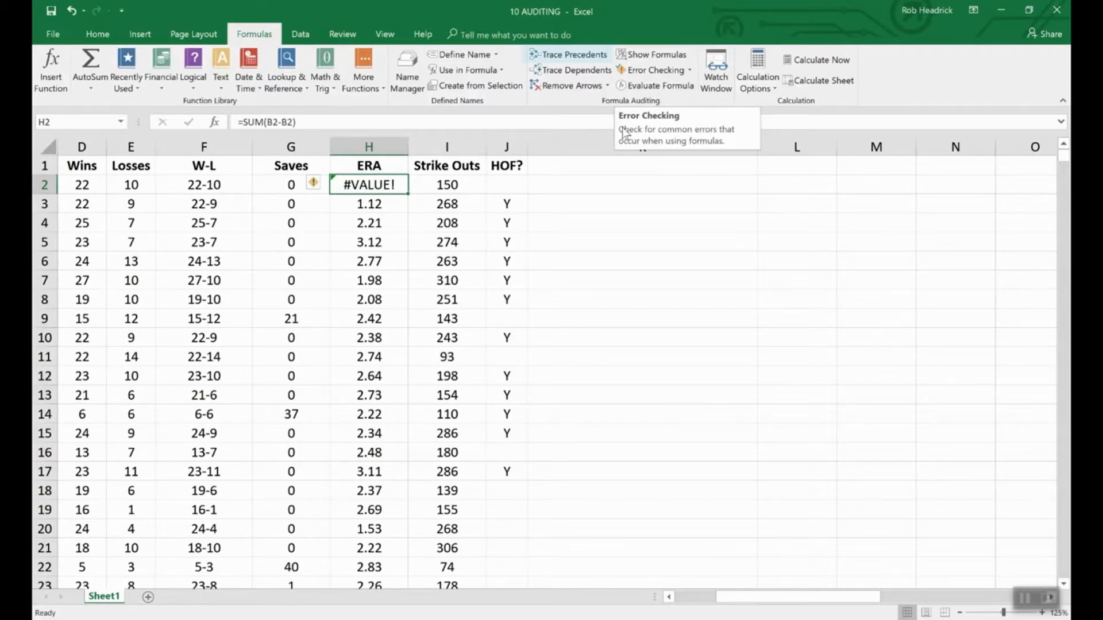
- Trace precedents for W-L cell F2, showing arrows from D2 and E2
click(217, 186)
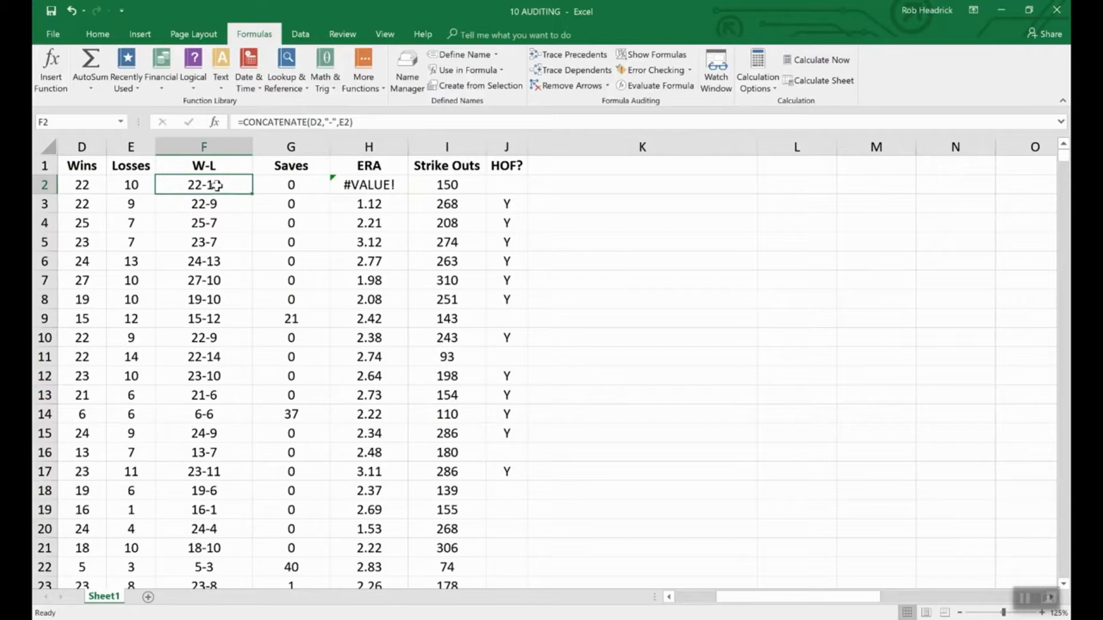
click(561, 55)
drag(770, 599, 731, 600)
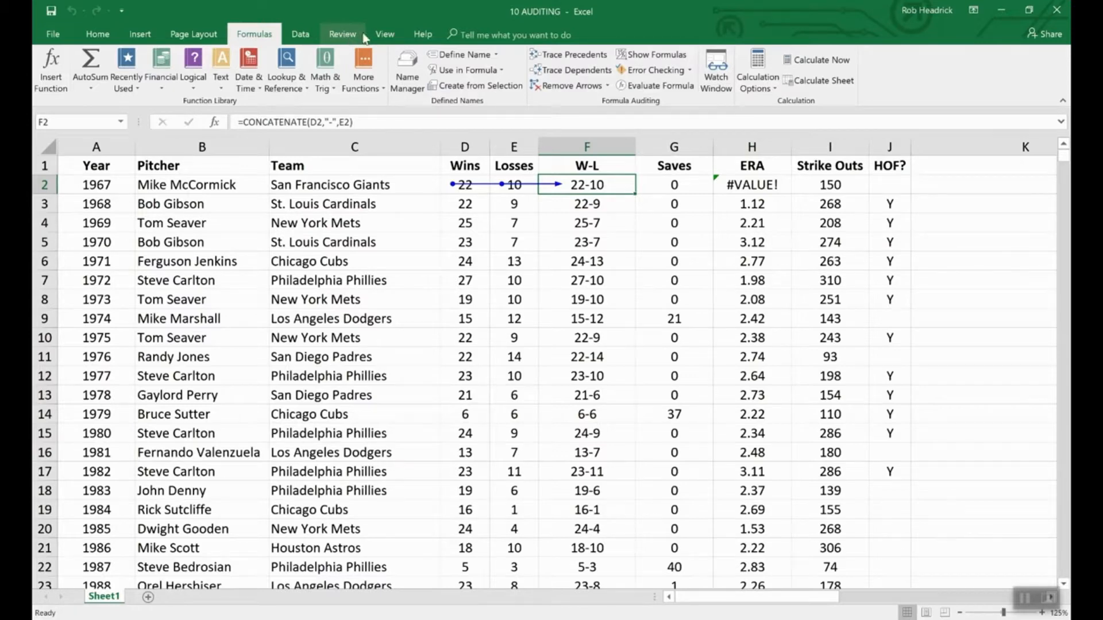
- Switch to the 09 COMMENTS workbook via View > Switch Windows
click(384, 36)
click(661, 75)
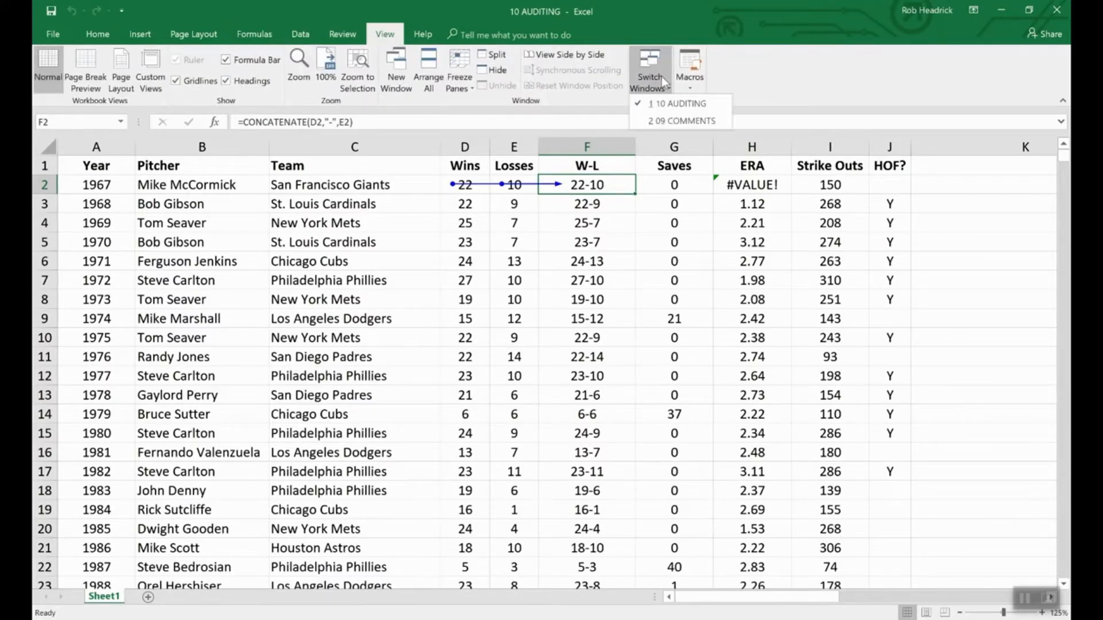
click(677, 121)
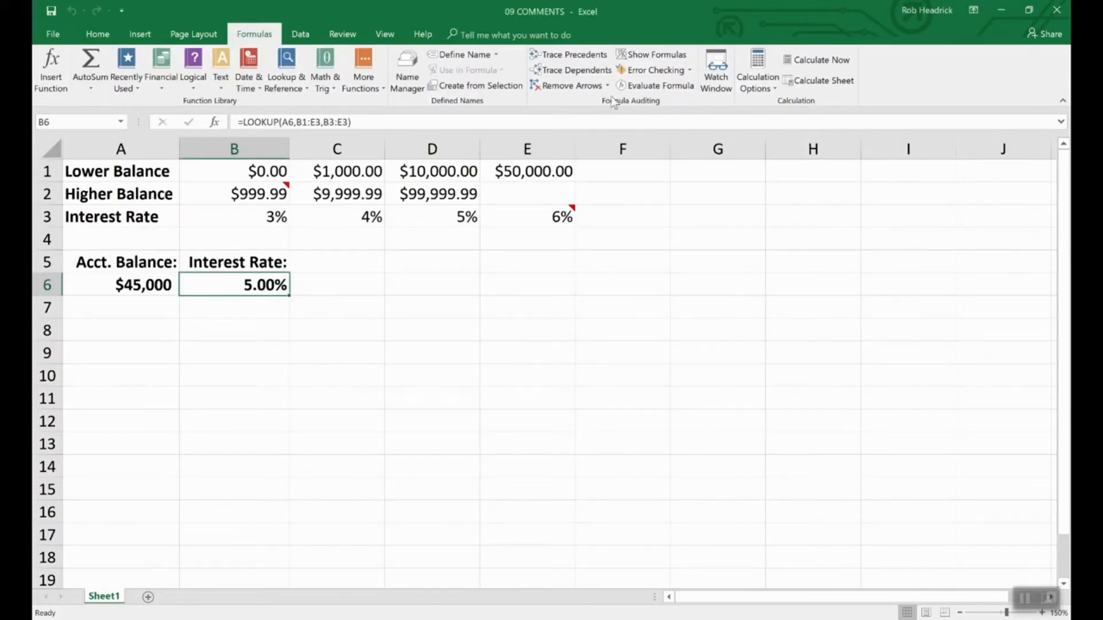
- Trace B6's precedents, remove the arrows, and switch back to 10 AUDITING's Formulas tab
click(586, 55)
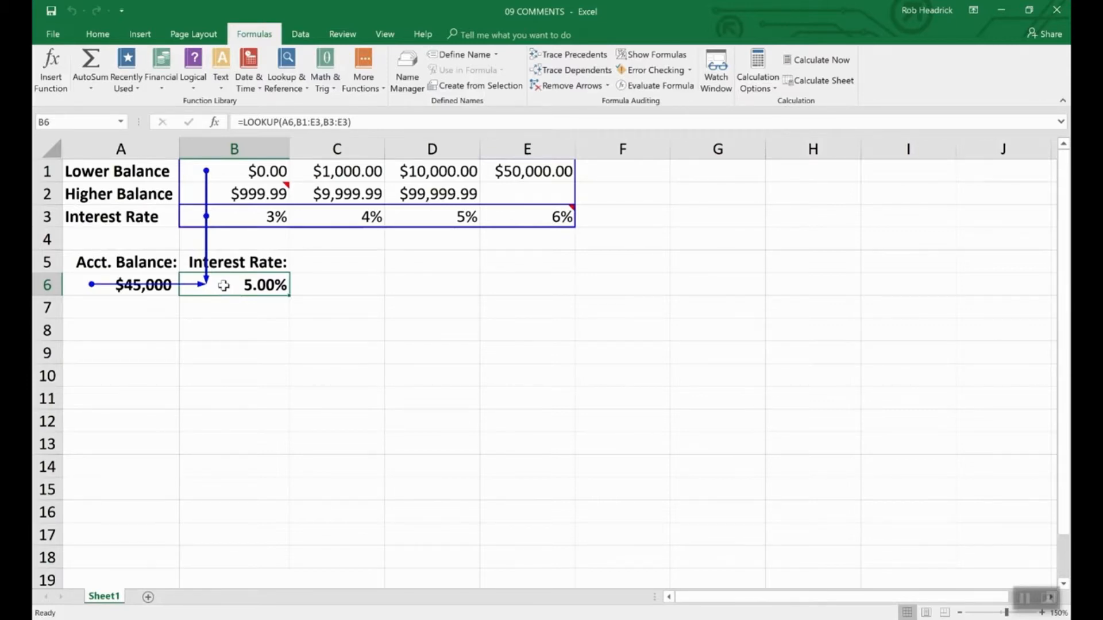
click(574, 87)
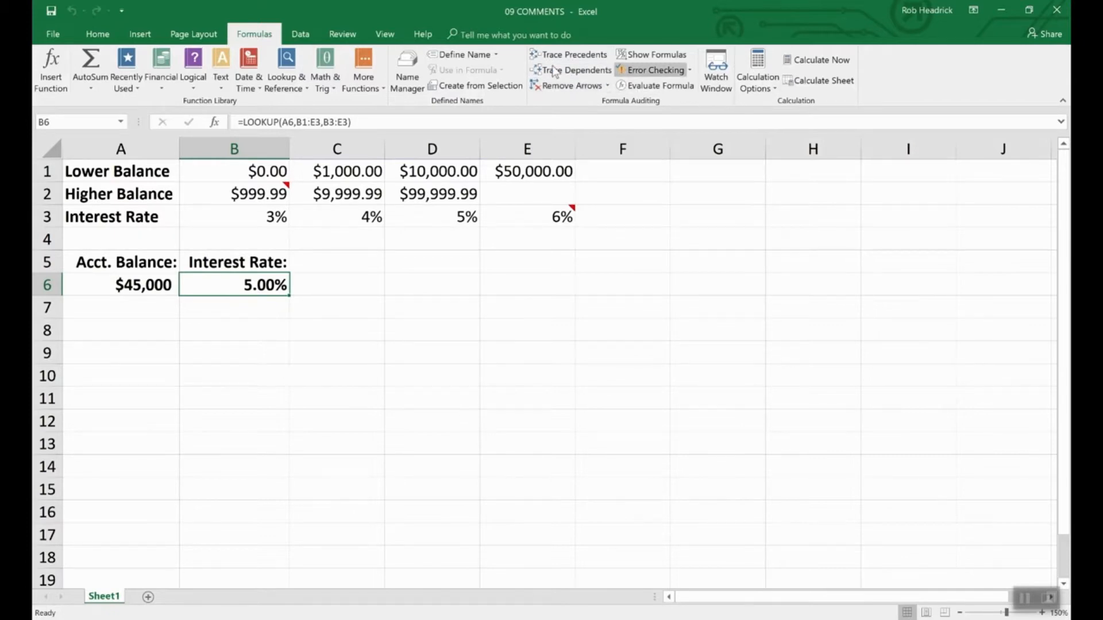
click(385, 34)
click(651, 70)
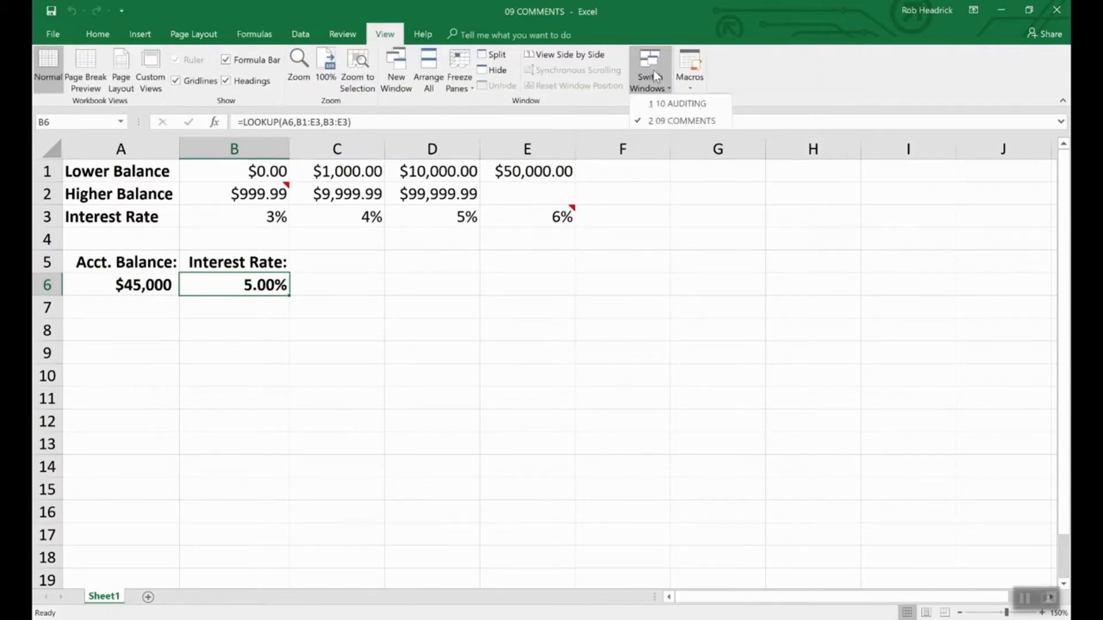
click(658, 103)
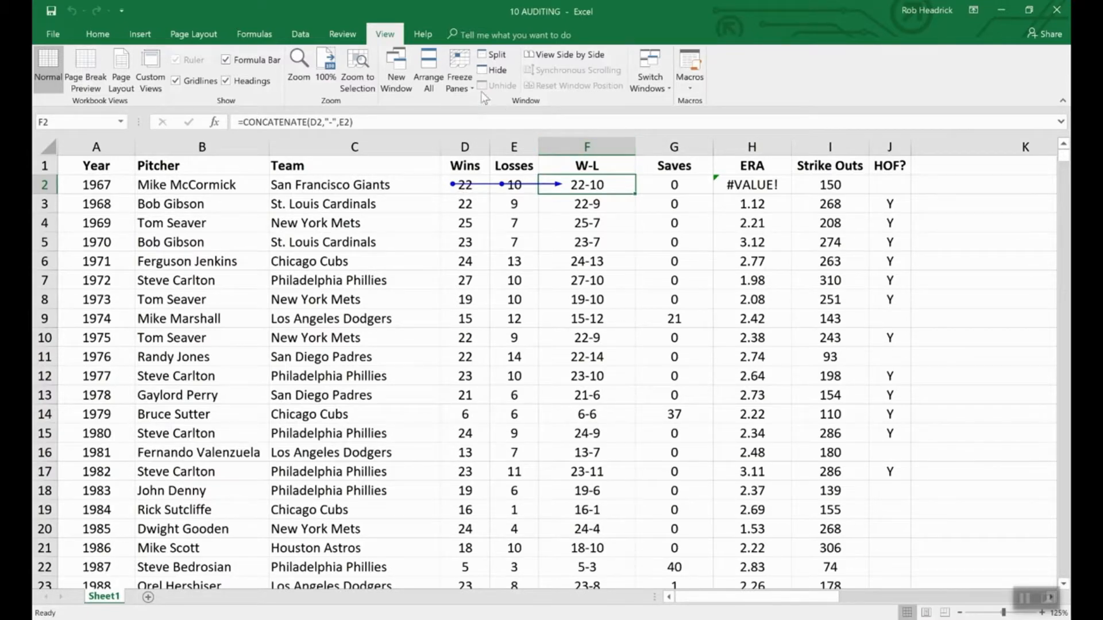
click(258, 33)
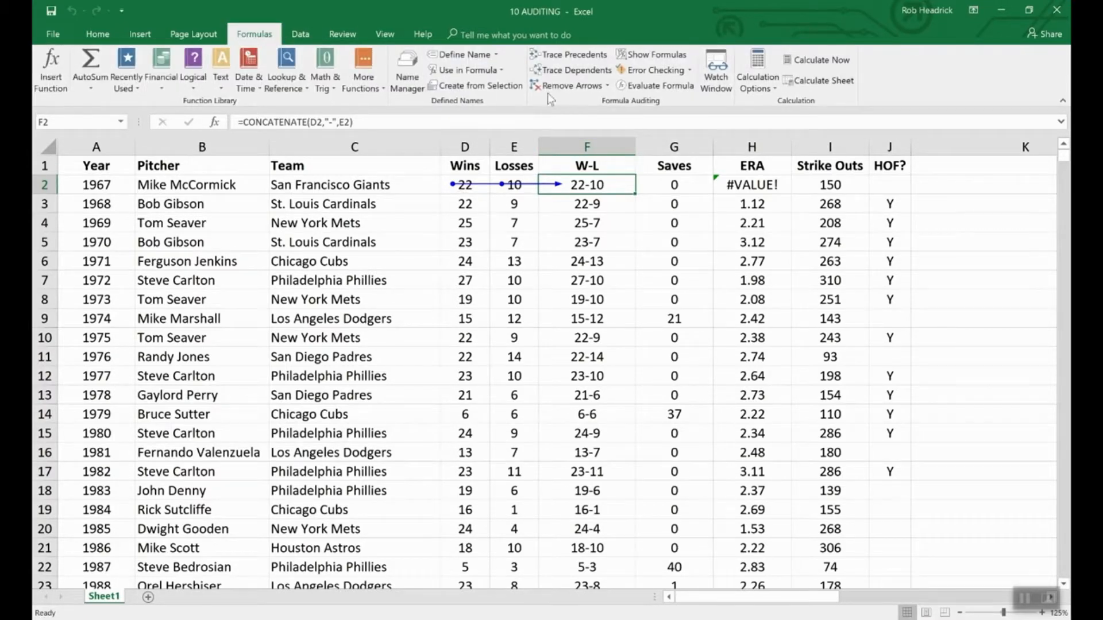
- Remove F2's precedent arrows, then toggle Show Formulas on and off to inspect column F
click(577, 87)
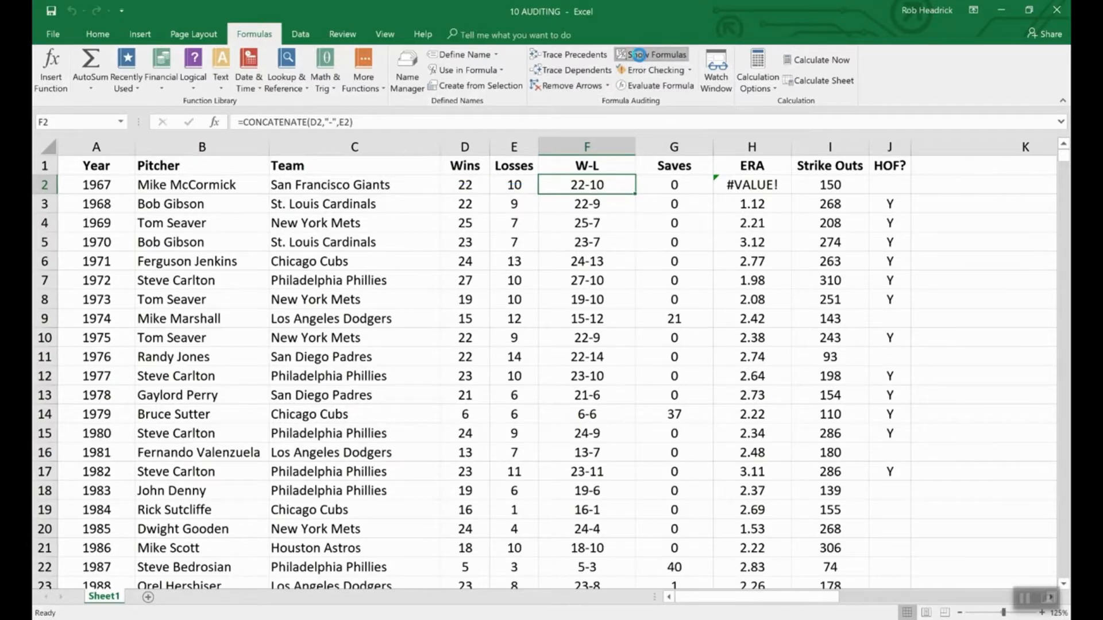
click(641, 56)
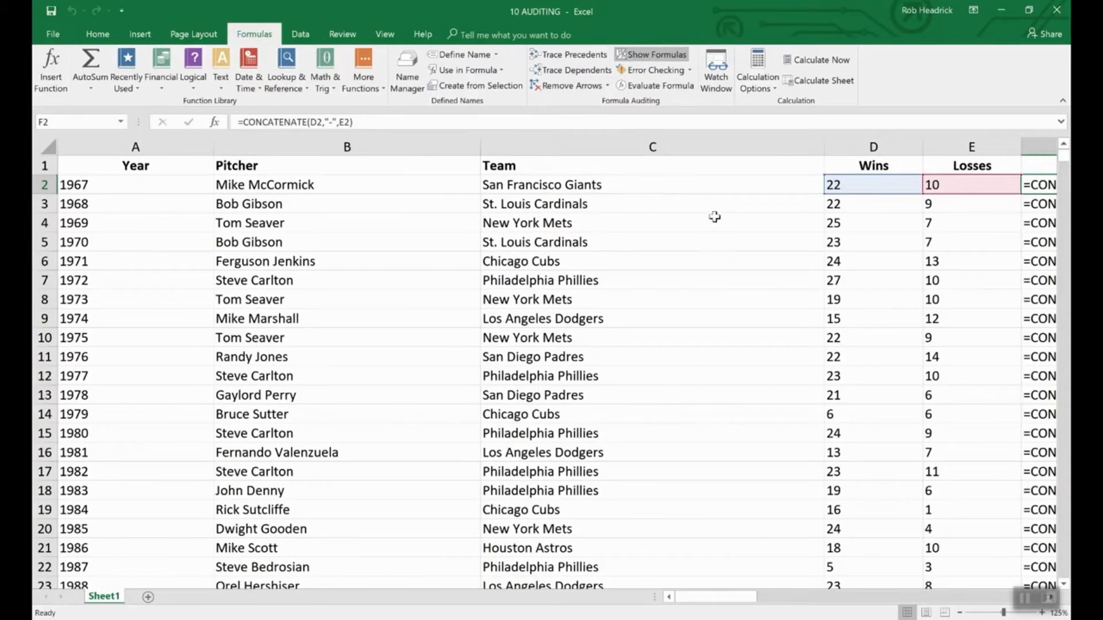
mouse_move(754, 604)
mouse_down()
mouse_move(732, 600)
mouse_move(767, 591)
mouse_up()
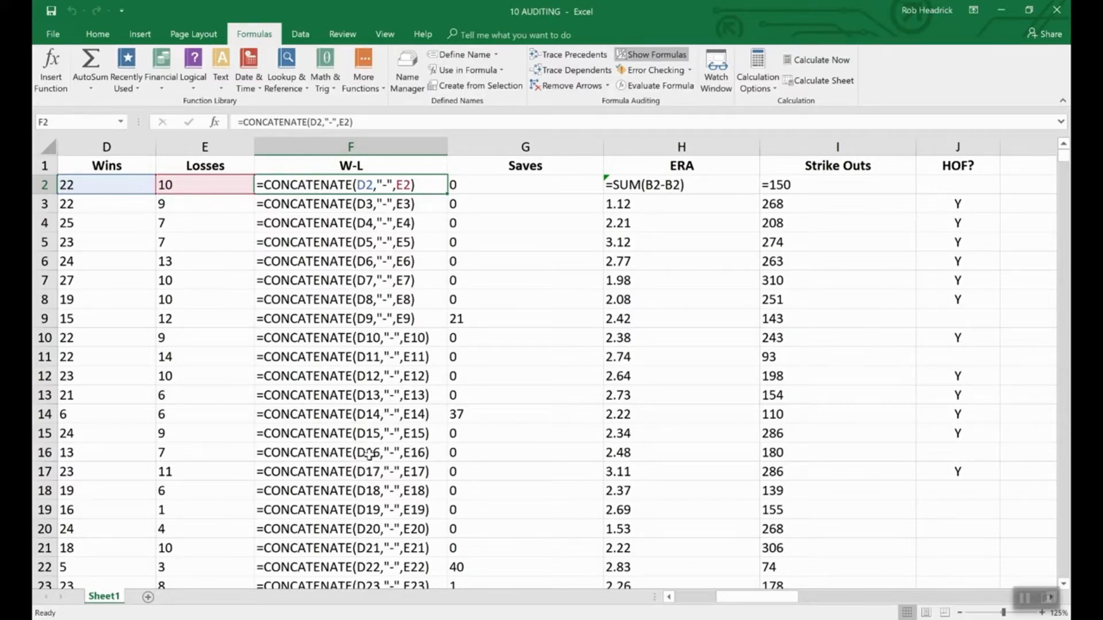
click(658, 56)
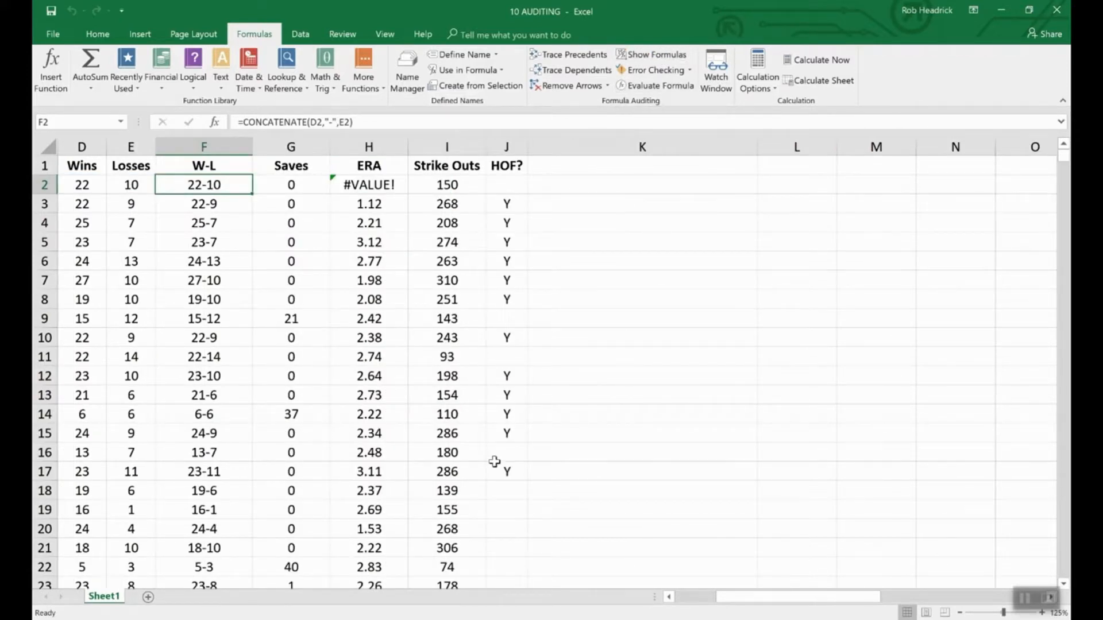
click(668, 596)
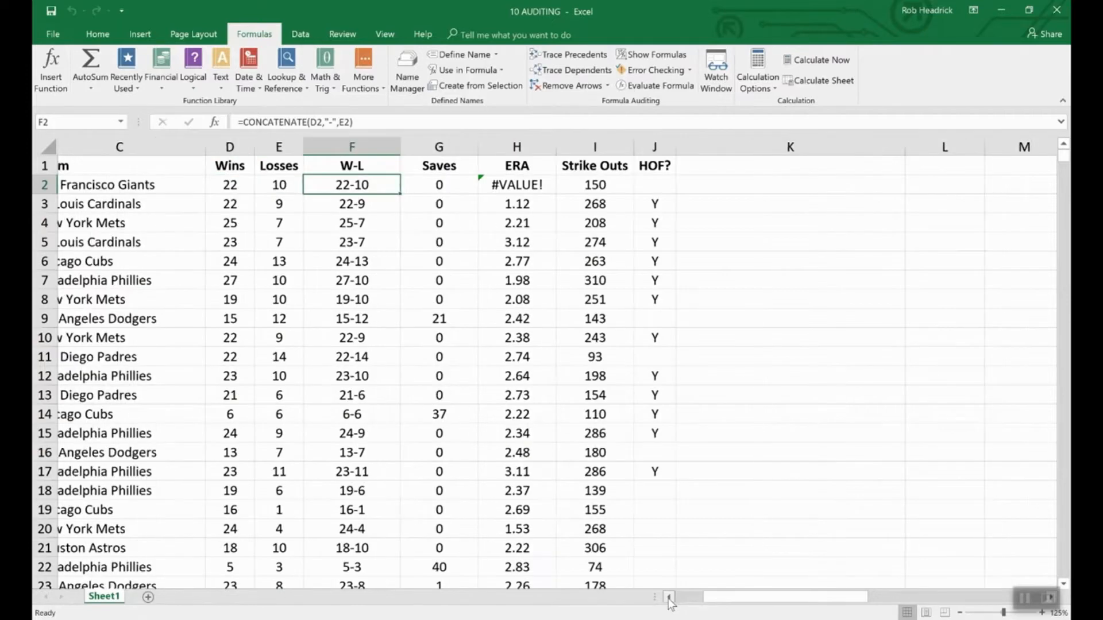
click(668, 597)
click(669, 597)
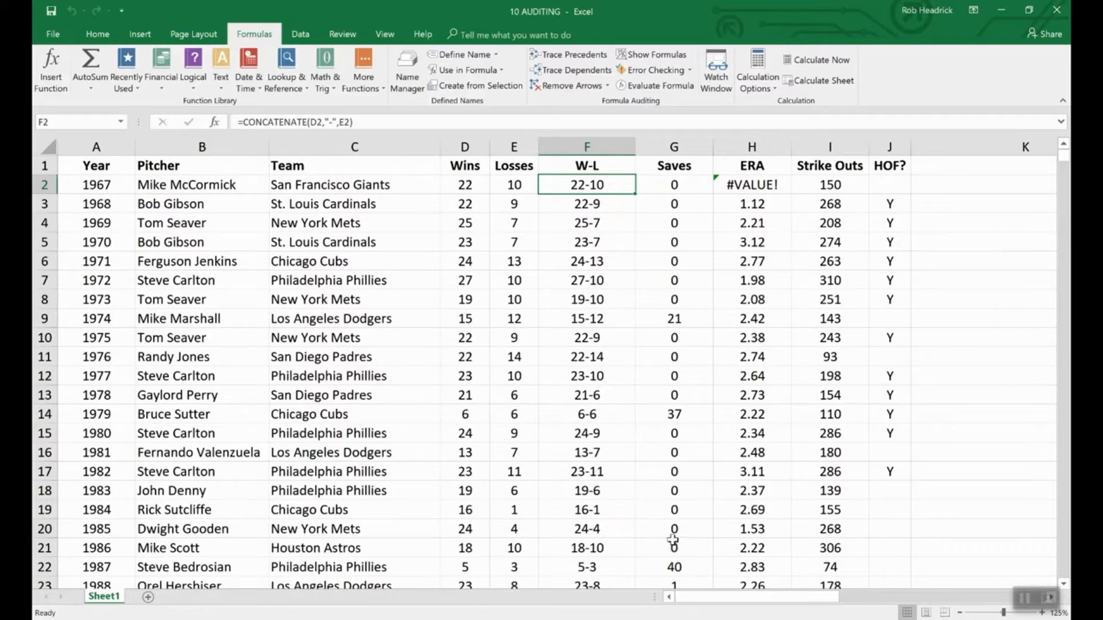
click(670, 70)
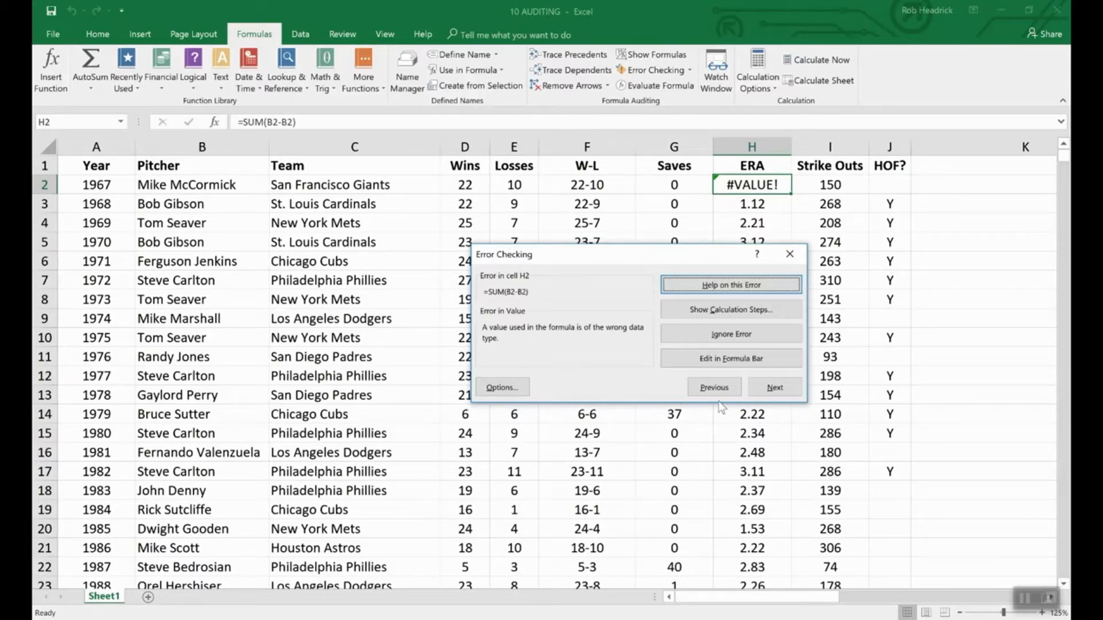
click(948, 360)
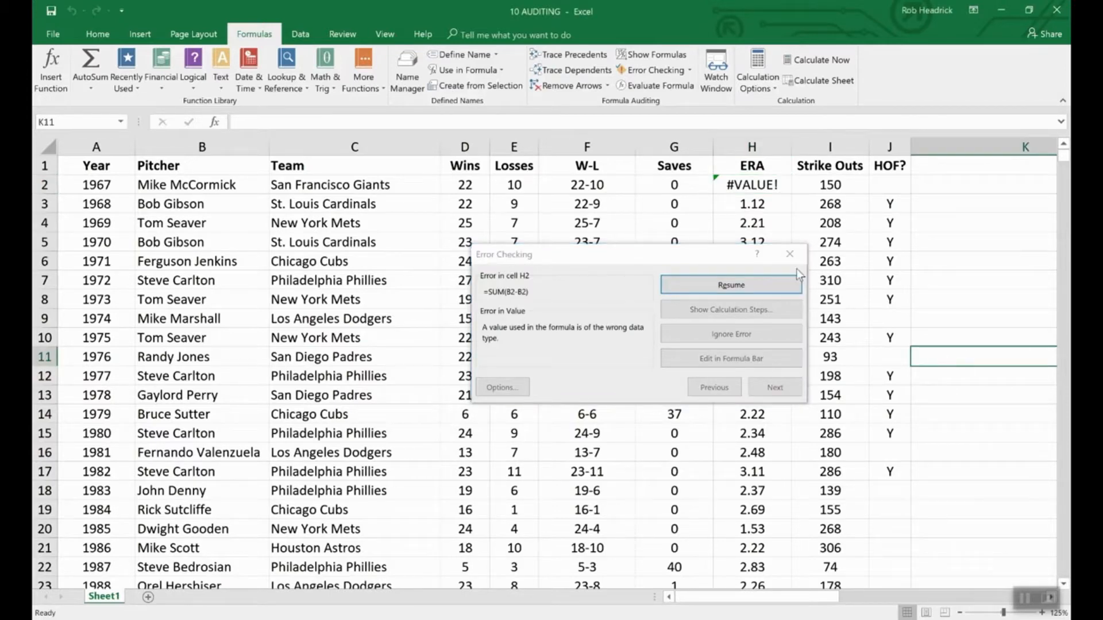
click(789, 253)
click(789, 253)
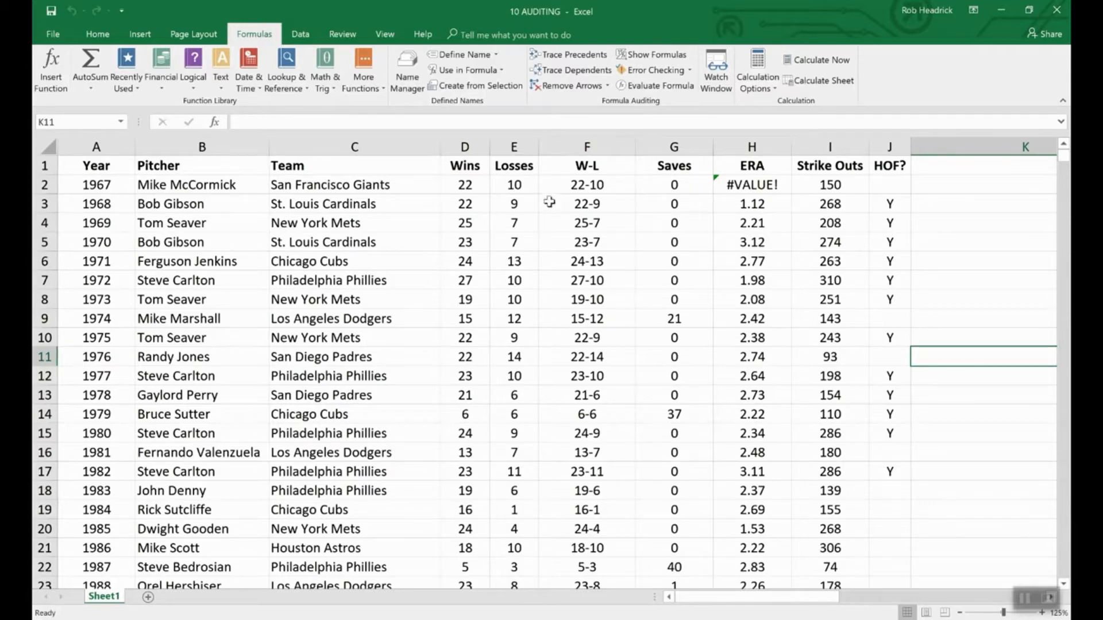
- Evaluate F2's formula step by step: D2 becomes 22, E2 becomes 10, result 22-10
click(565, 185)
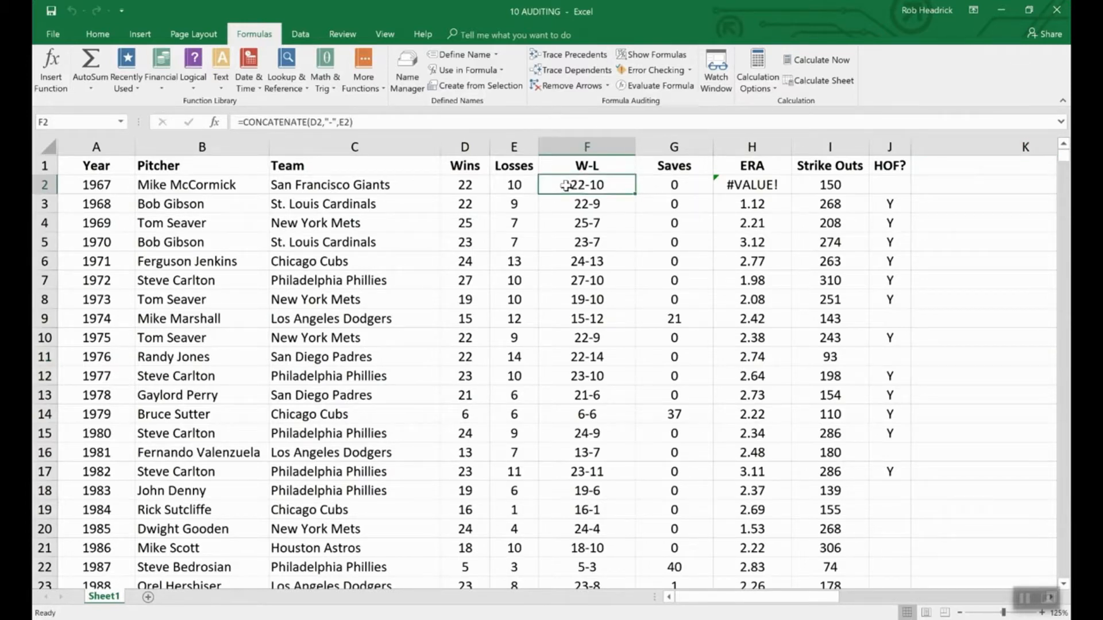
click(656, 89)
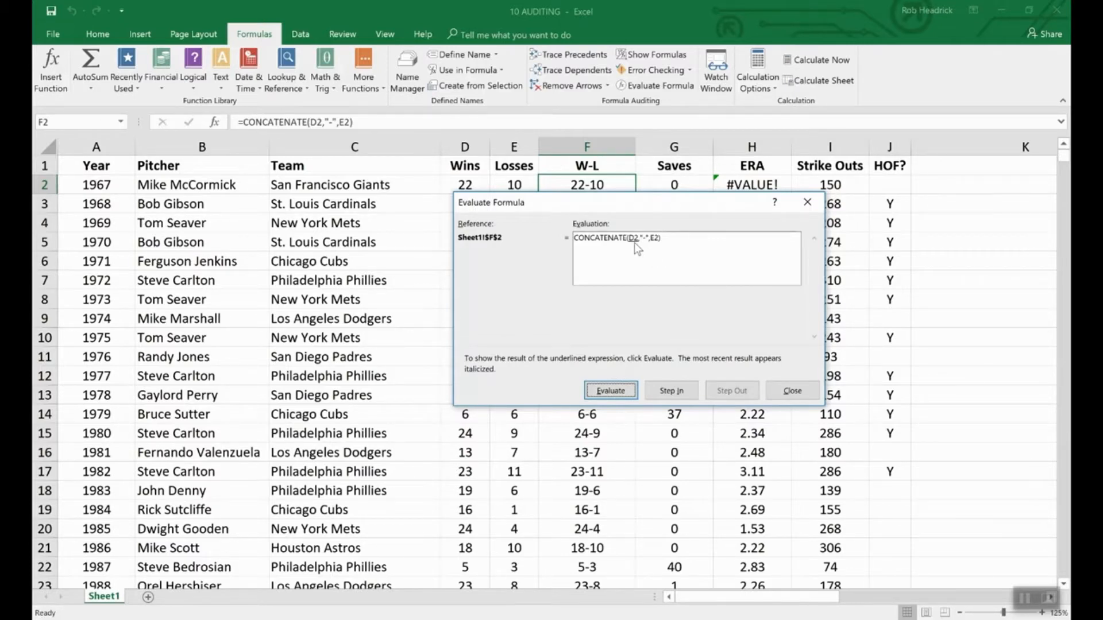
click(619, 390)
drag(513, 198, 515, 209)
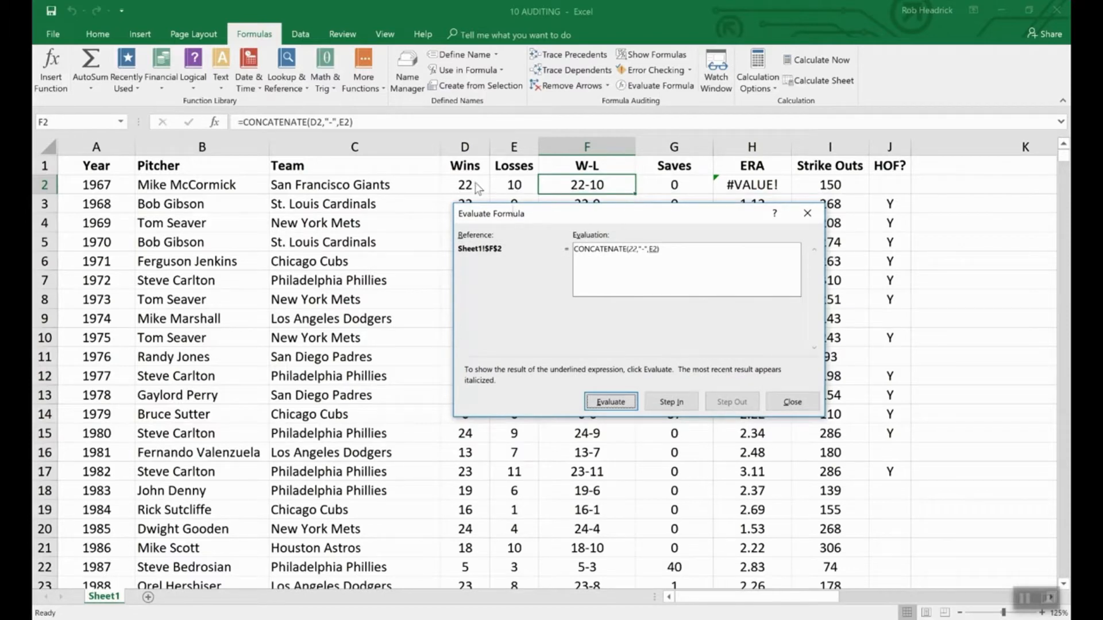
click(612, 402)
click(624, 404)
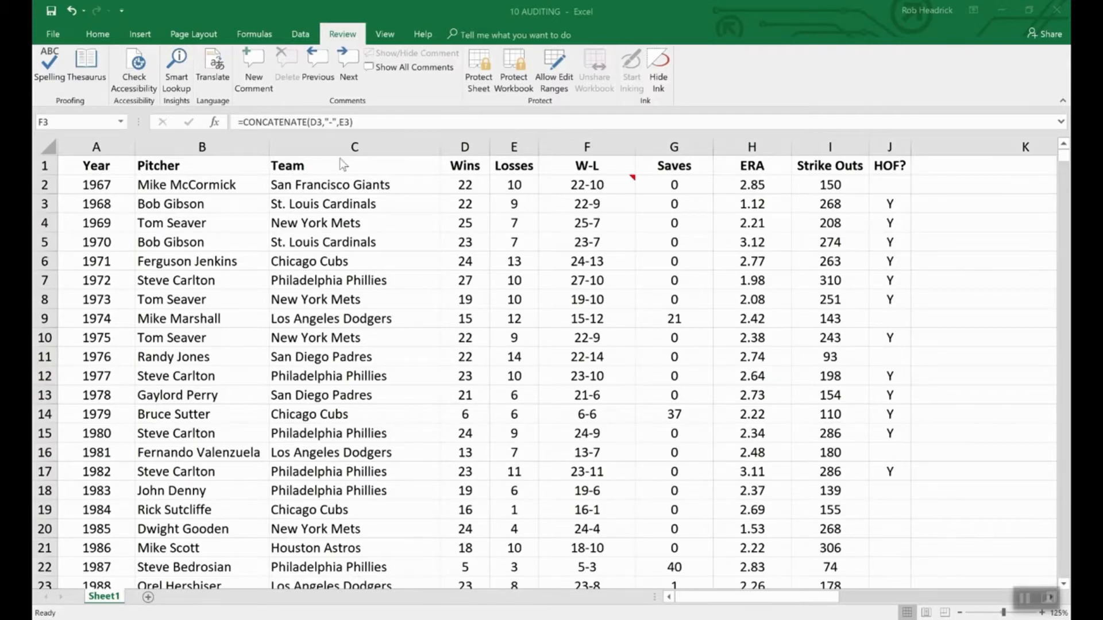
- Encrypt the 10 AUDITING workbook with an open password, entering and confirming it
click(55, 37)
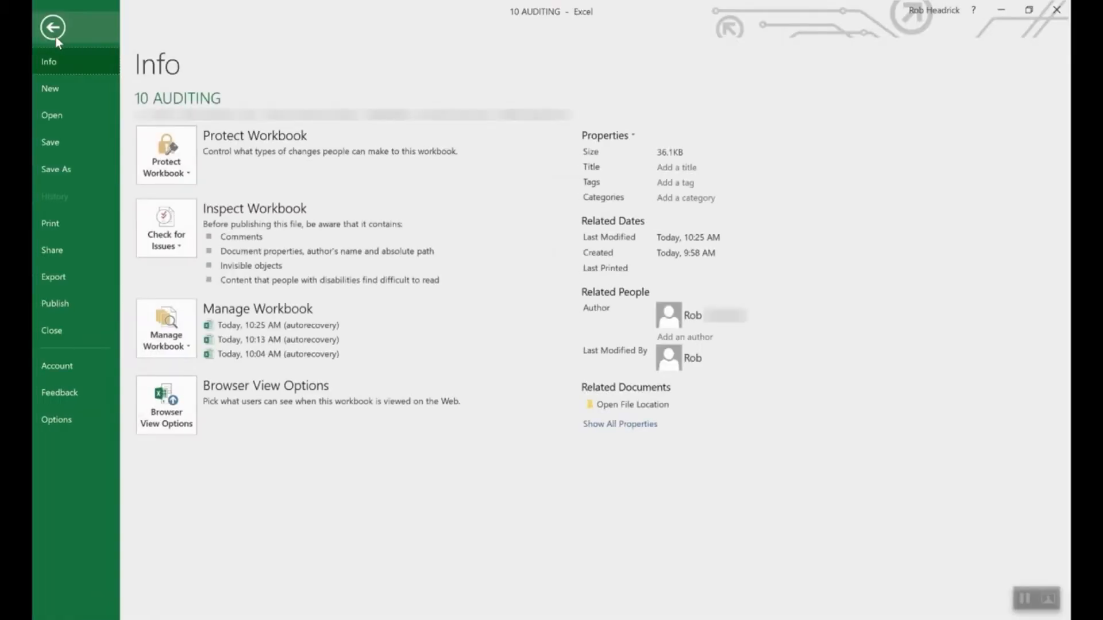
click(185, 152)
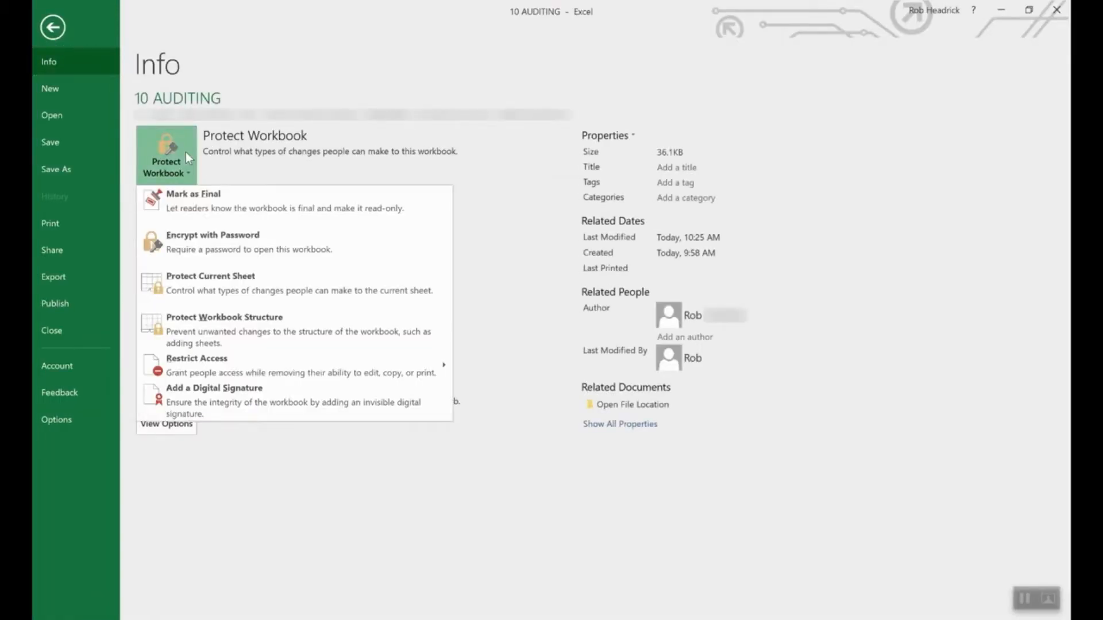
click(236, 244)
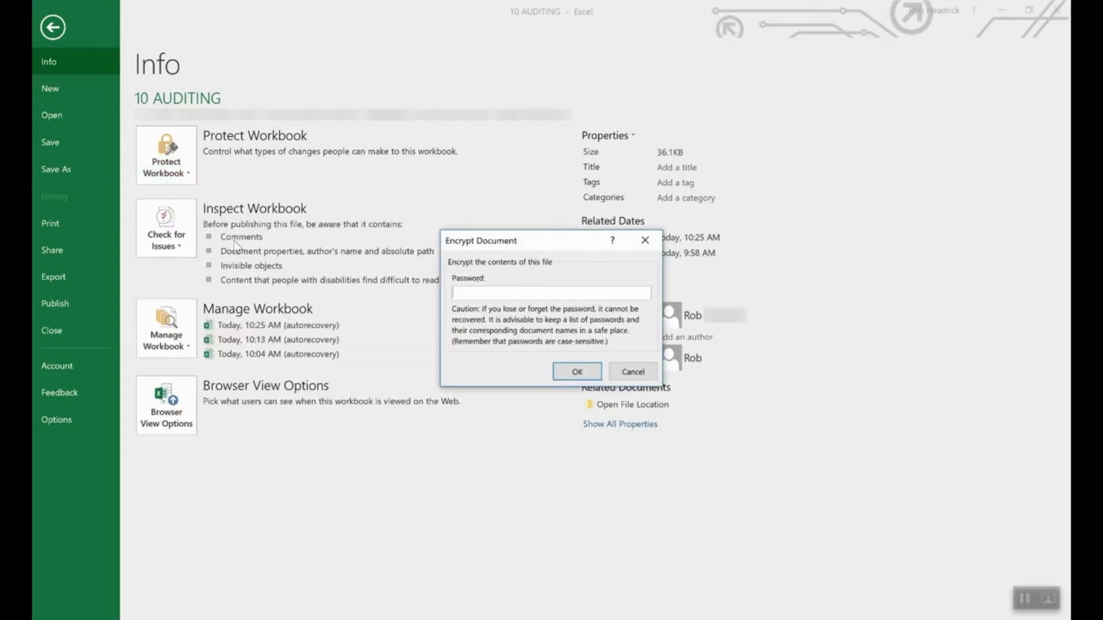
text(1234)
click(573, 373)
text(1234)
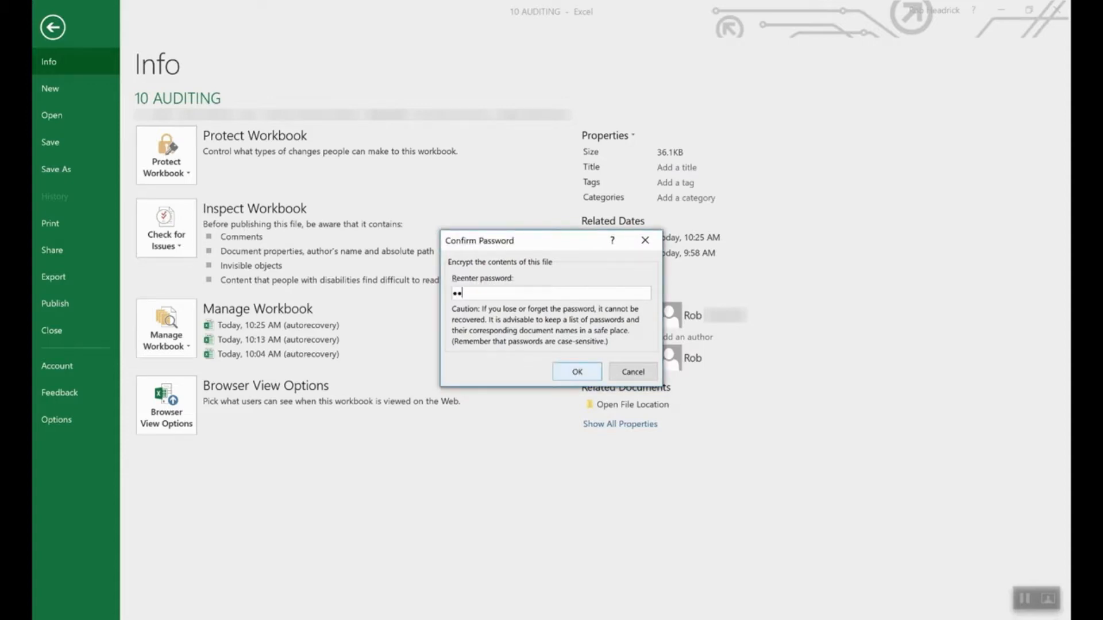
click(576, 373)
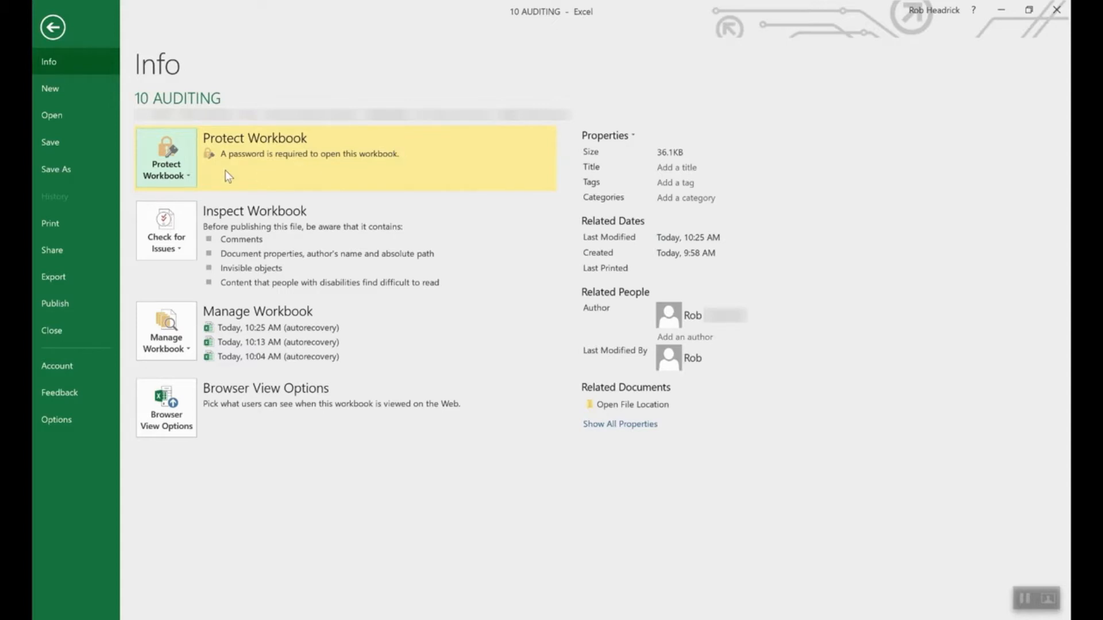
- Remove the workbook's open password by clearing the Encrypt with Password field
click(176, 172)
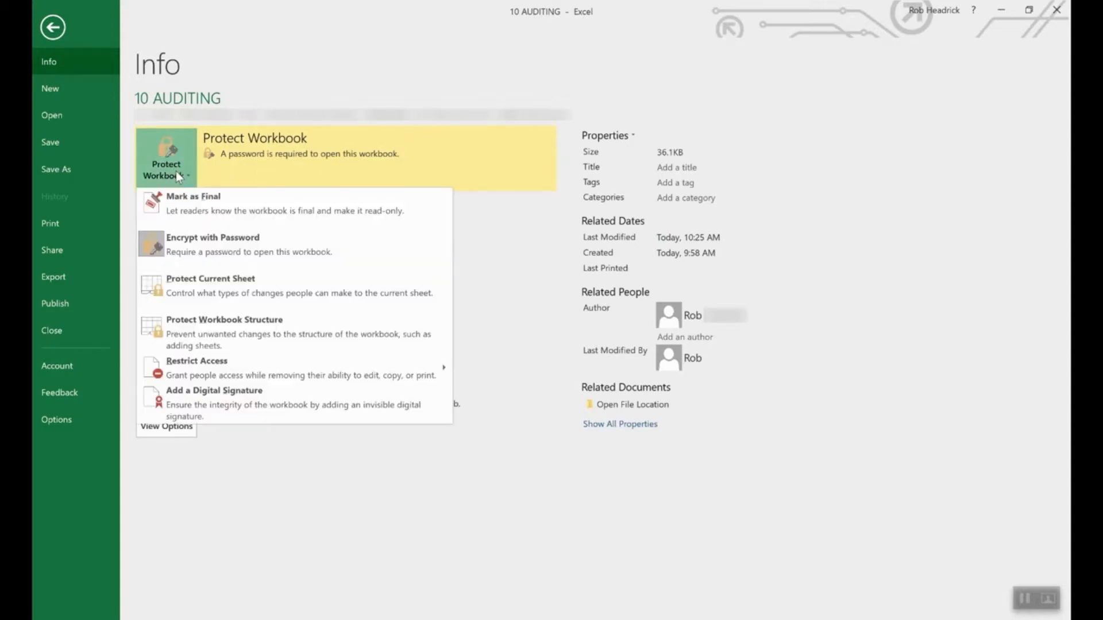
click(206, 242)
text(1234)
double_click(545, 289)
key(BackSpace)
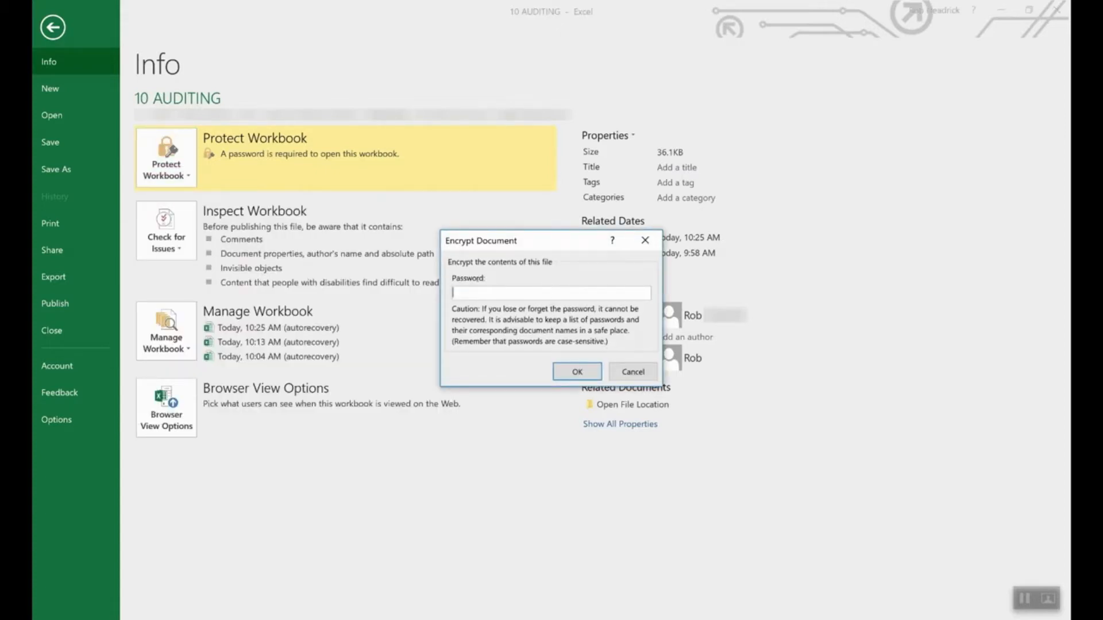
click(578, 371)
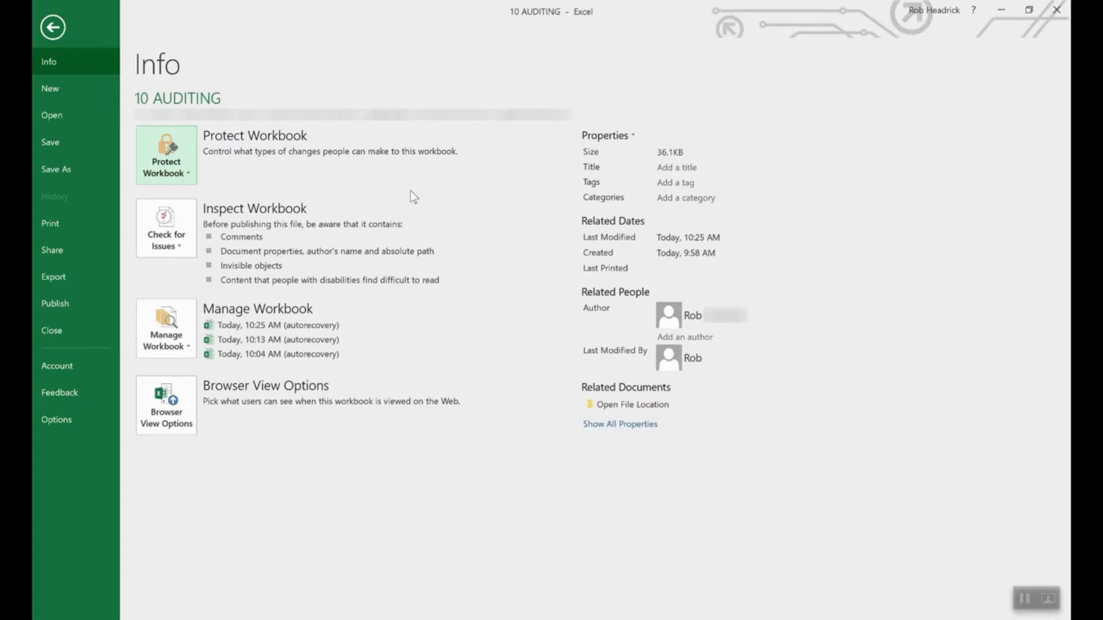
- Open the Protect Sheet dialog from Protect Current Sheet, then cancel without protecting
click(171, 151)
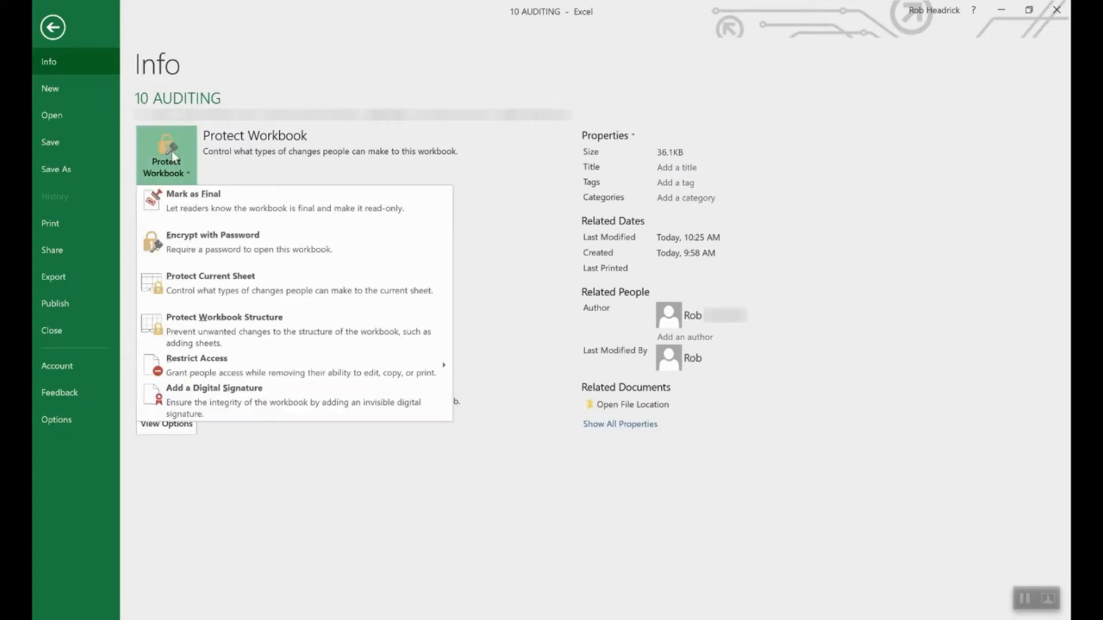
click(229, 284)
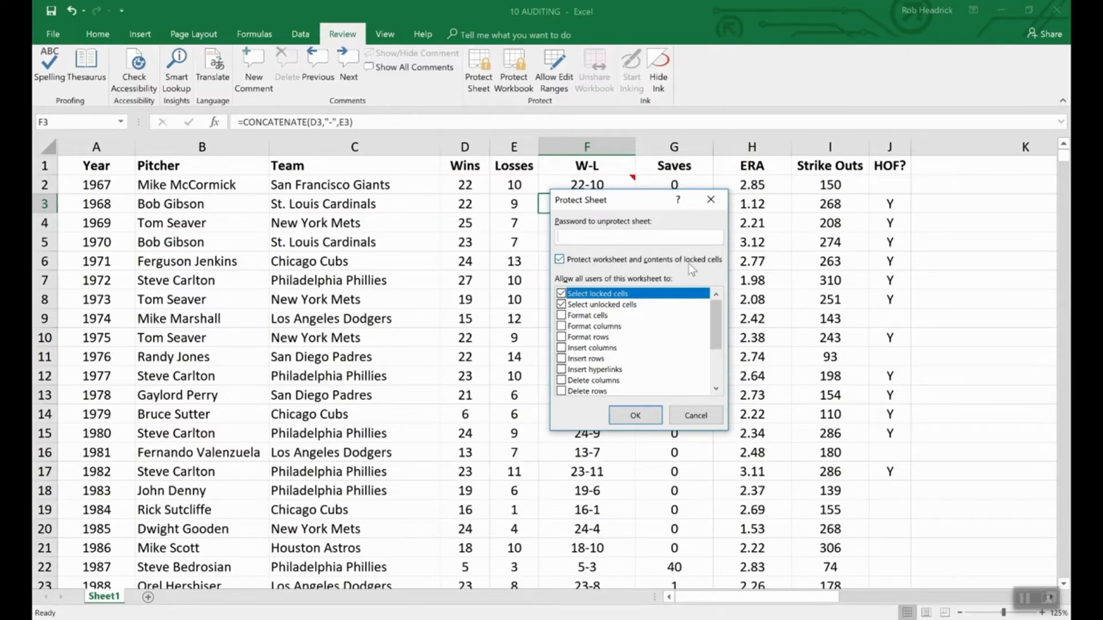
click(706, 418)
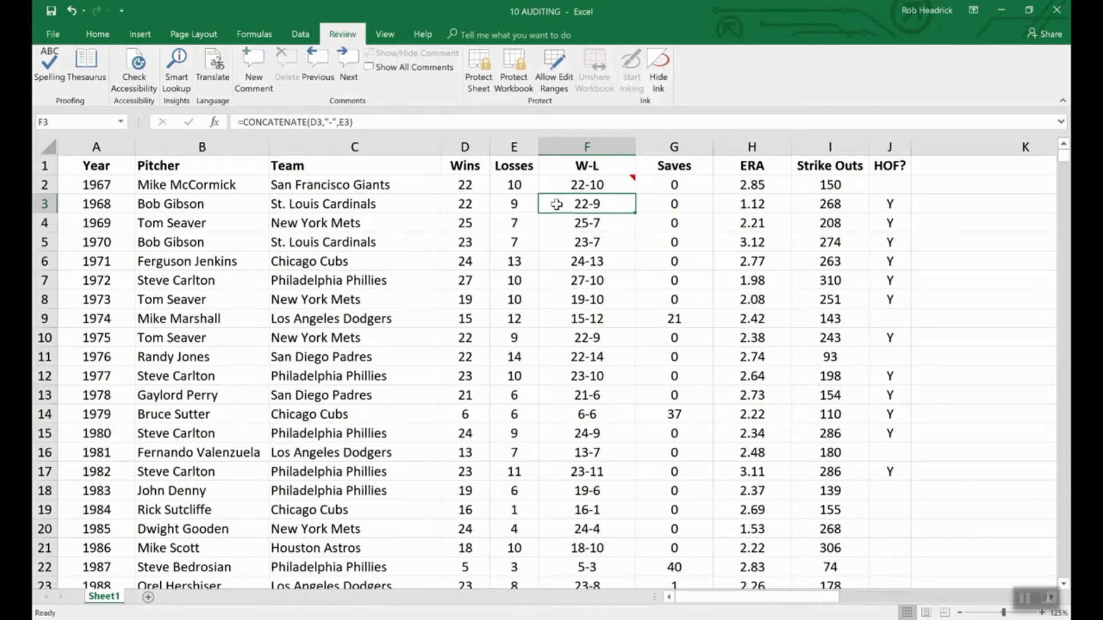
- Mark cell F3 as Hidden in Format Cells > Protection so its formula hides
right_click(595, 209)
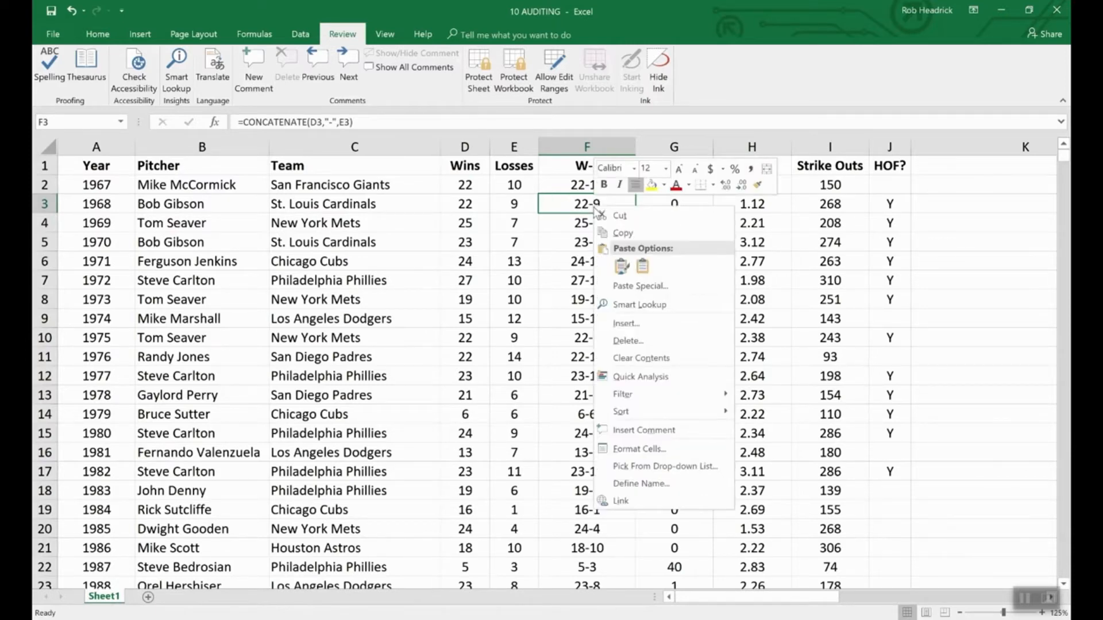
click(646, 450)
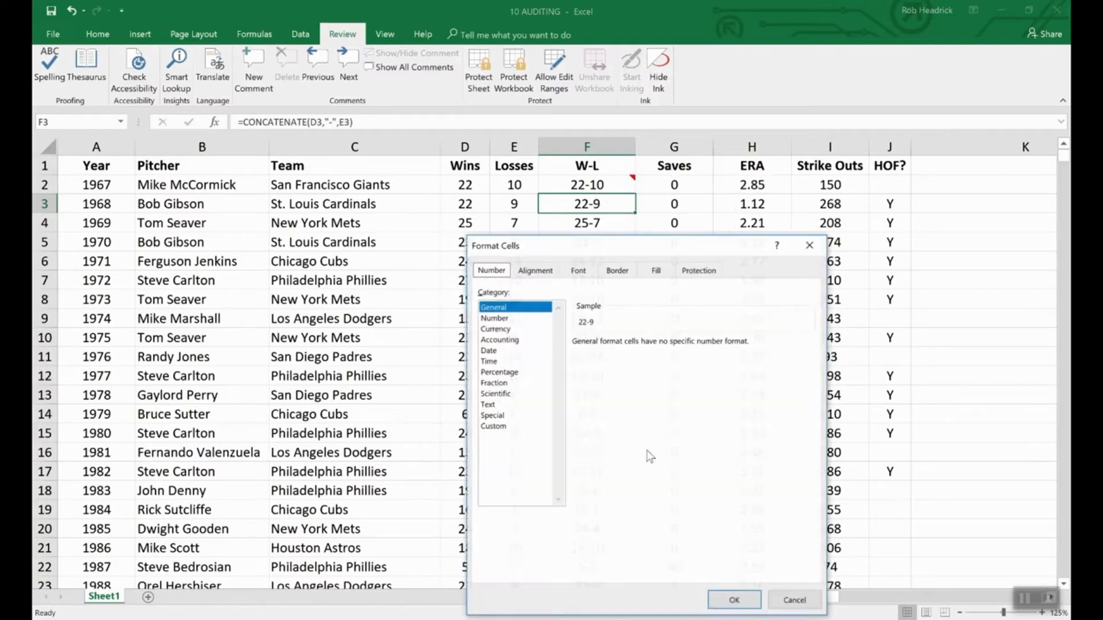
click(699, 271)
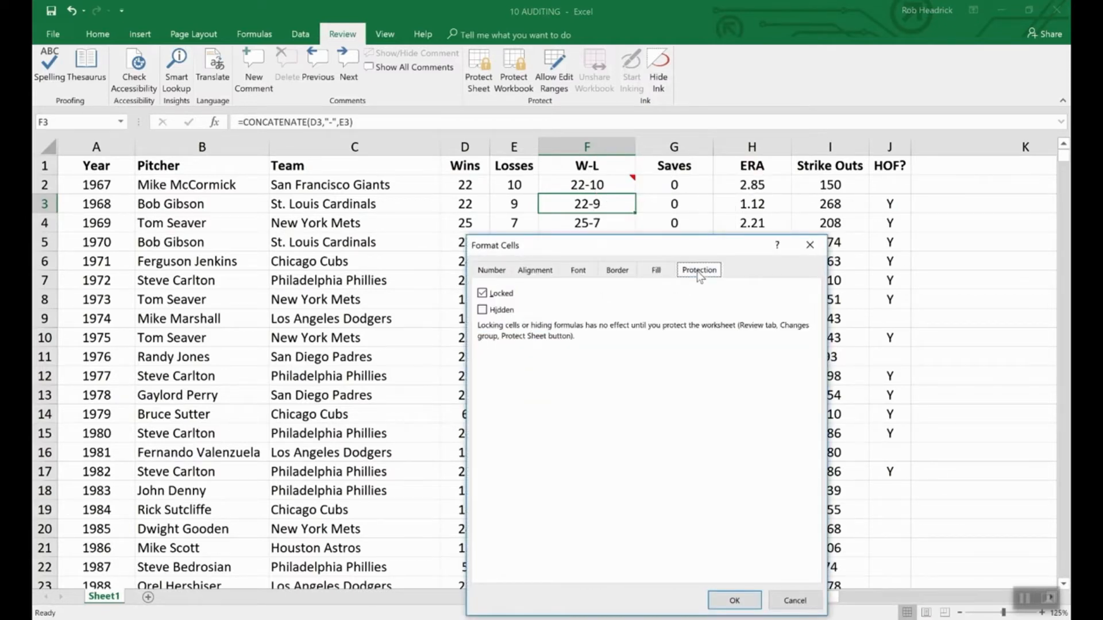
click(484, 313)
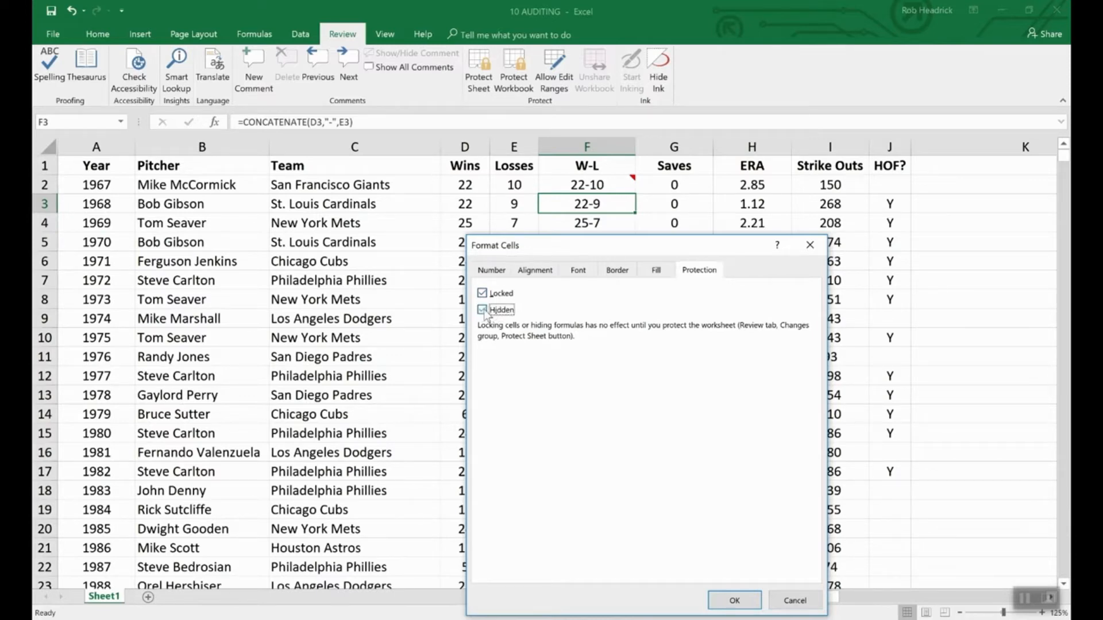
click(735, 600)
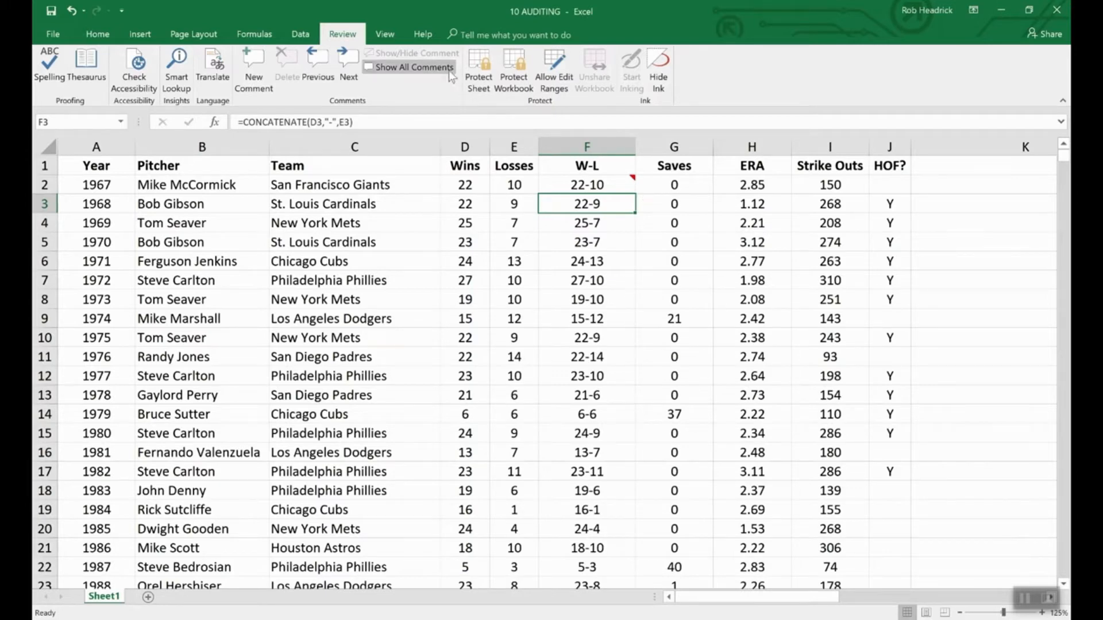
- Protect the worksheet with a password, entering it and then confirming it
click(490, 56)
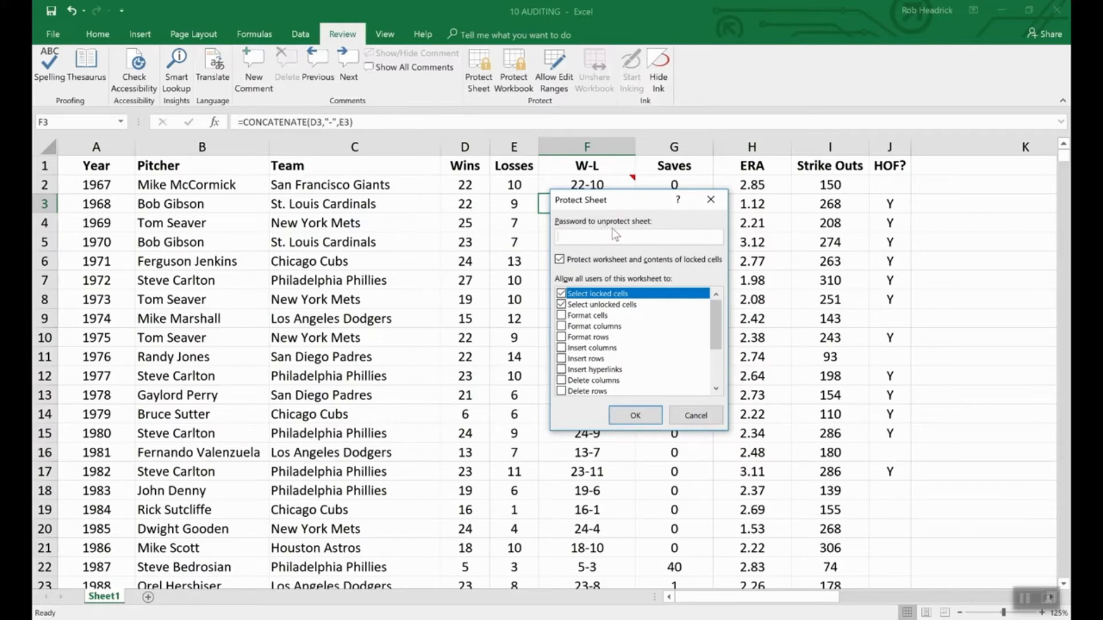
text(1234)
click(636, 417)
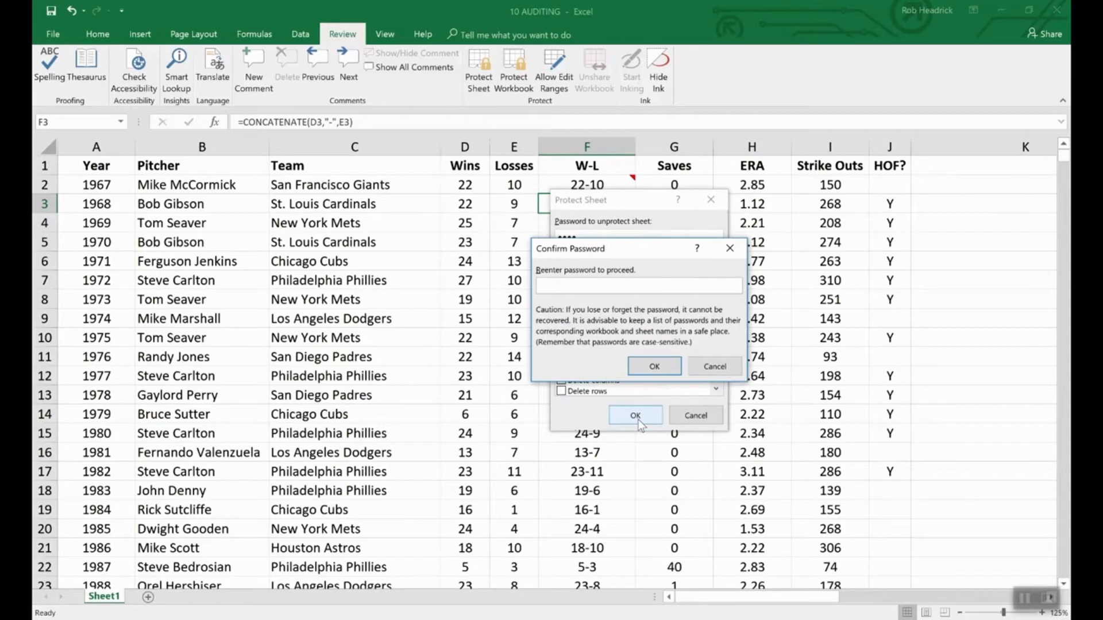
text(1234)
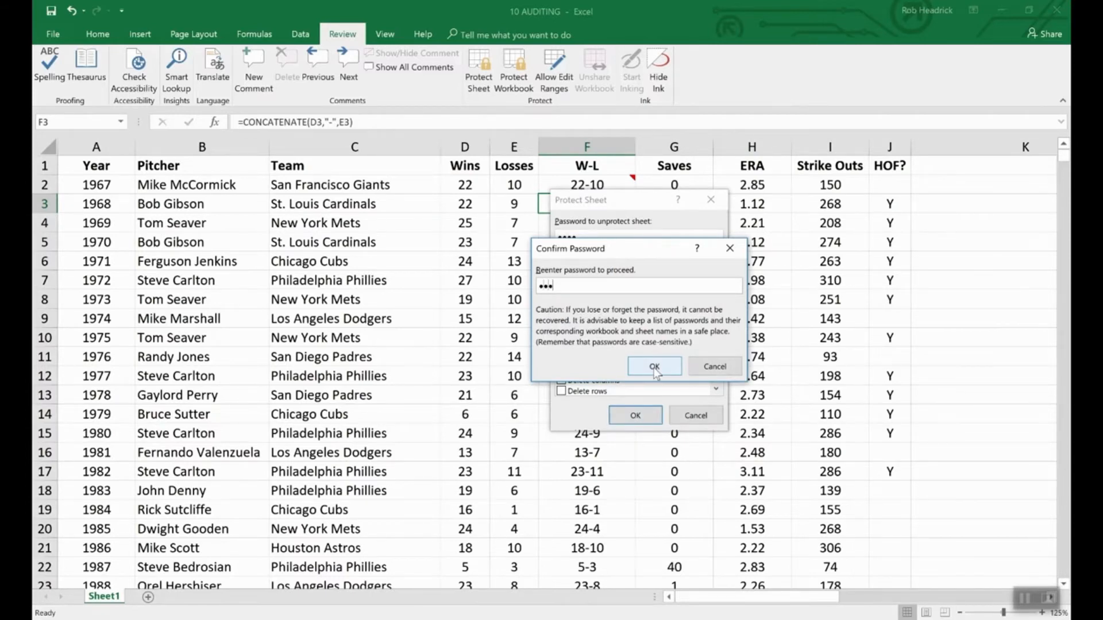
click(654, 368)
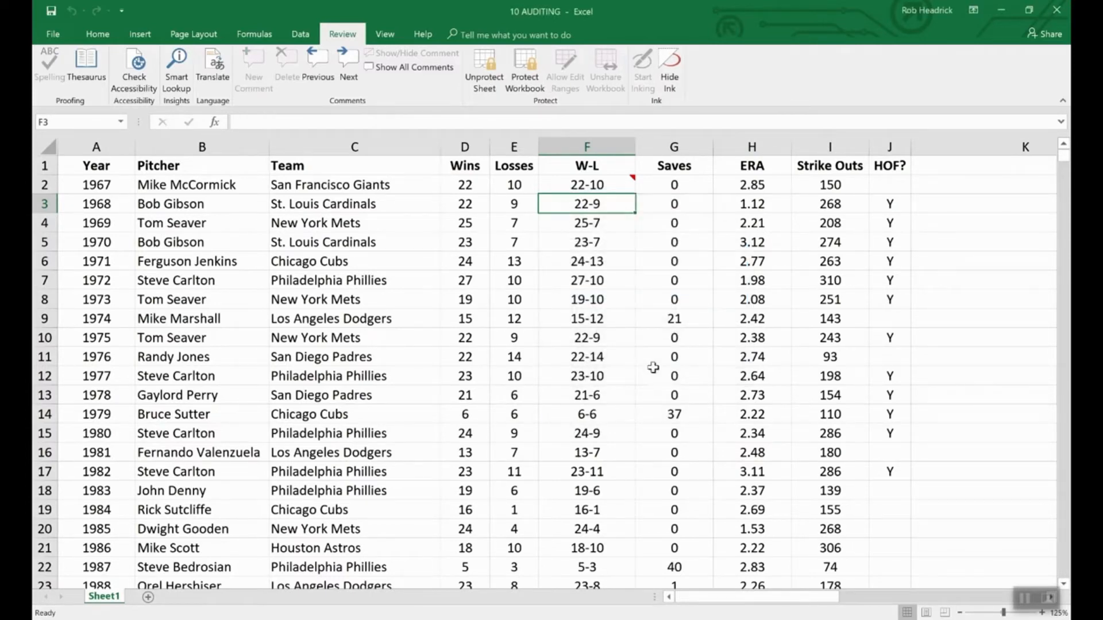
- Compare F4 with F3 to confirm F3's formula is hidden, then keep F2's comment displayed
key(Down)
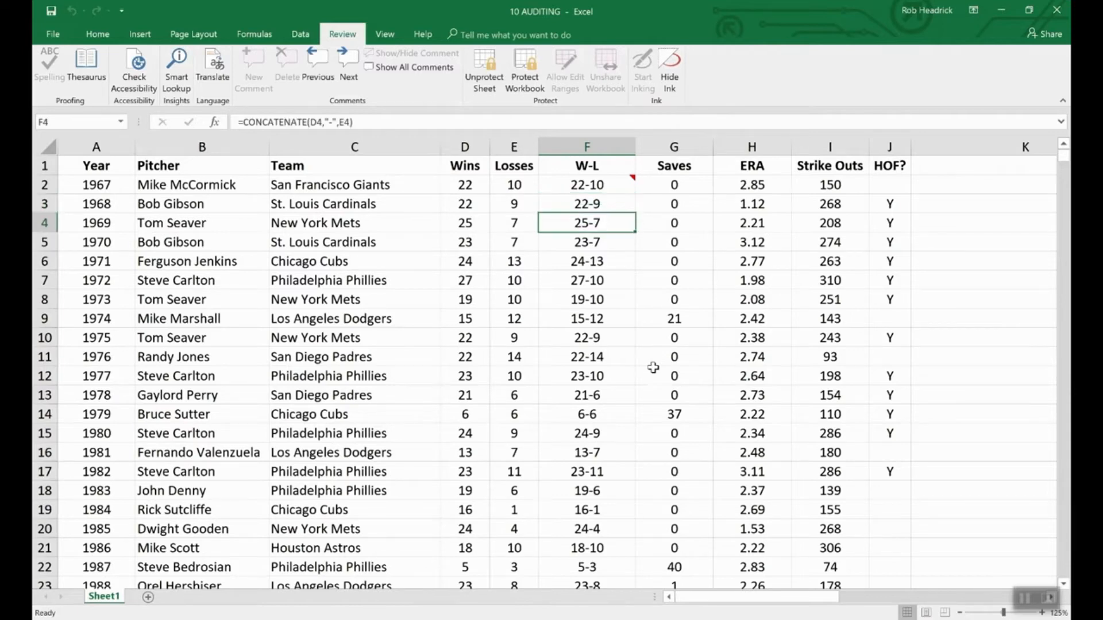
key(Up)
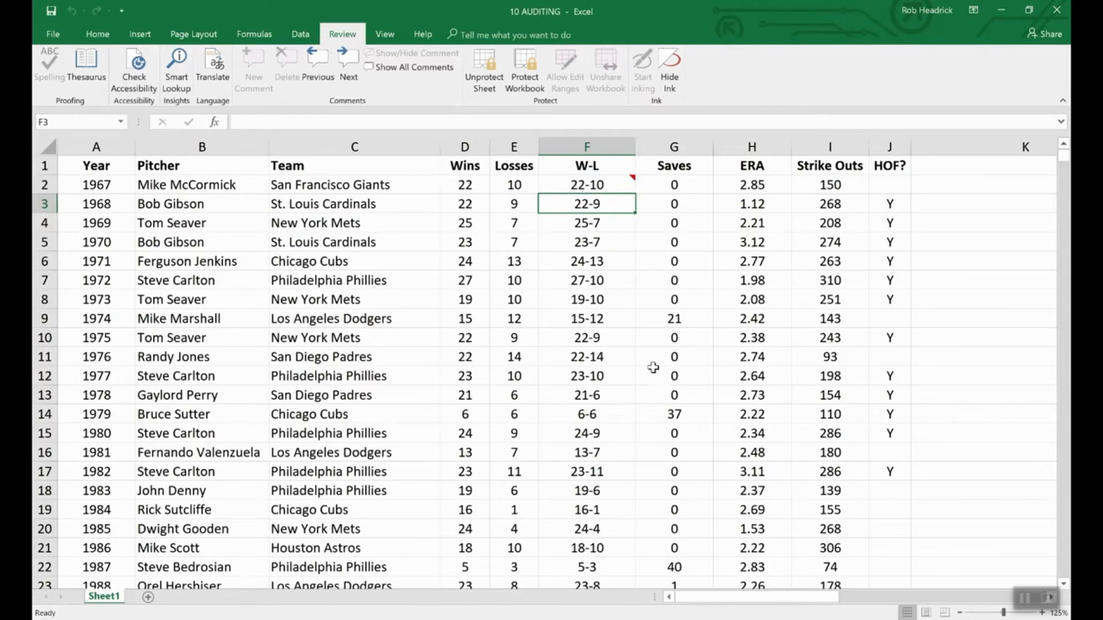
click(614, 186)
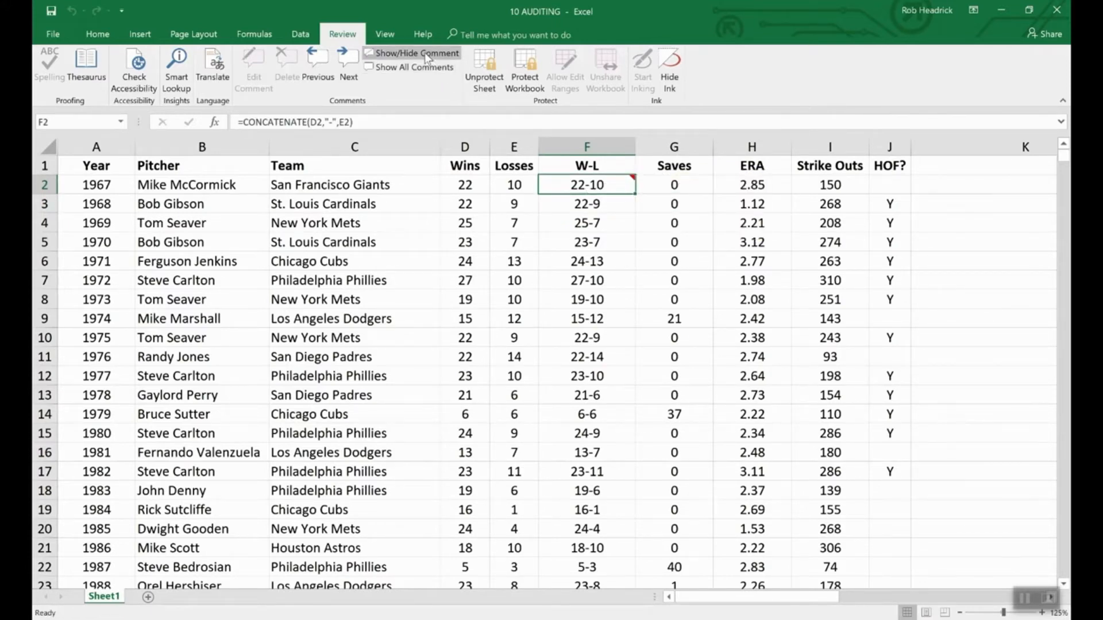
click(402, 53)
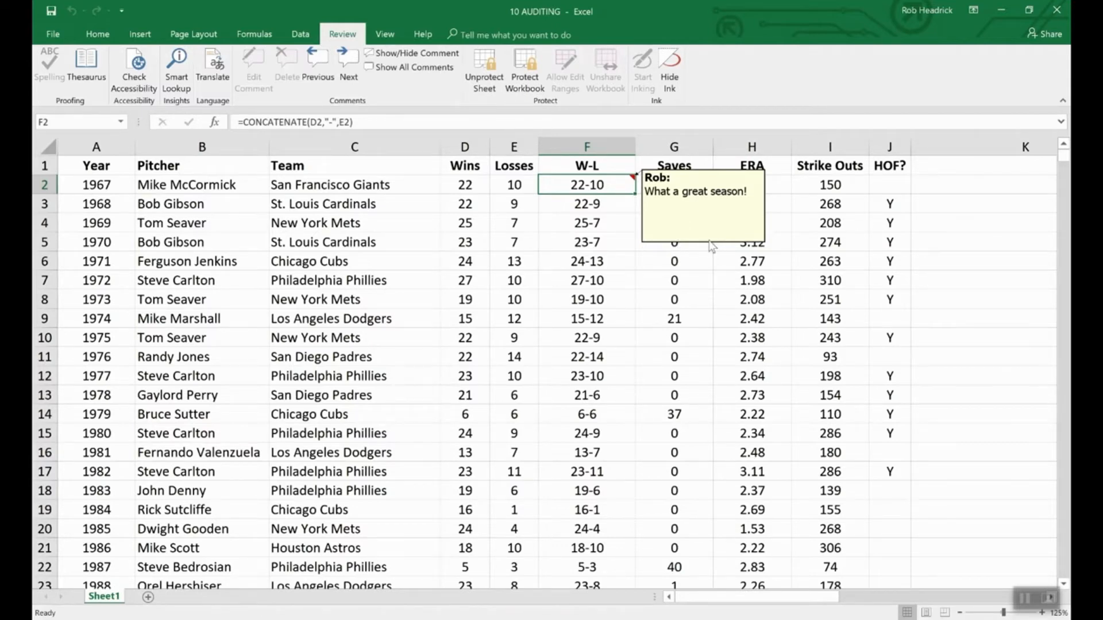
- Unprotect the sheet by entering its password, then bring up the displayed comment's options
click(484, 64)
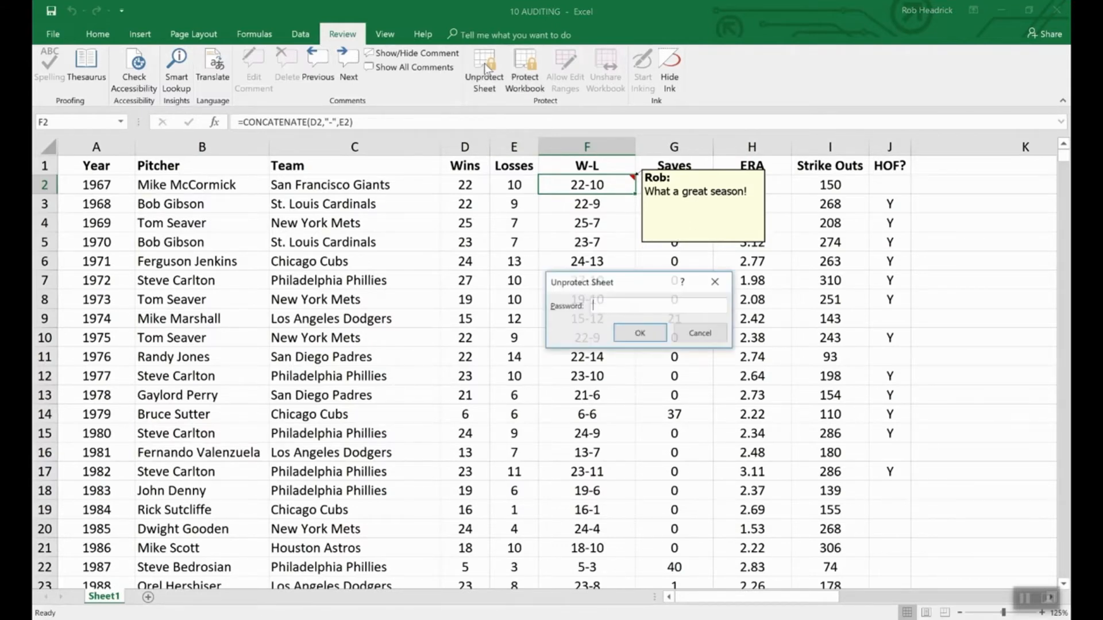
text(12345)
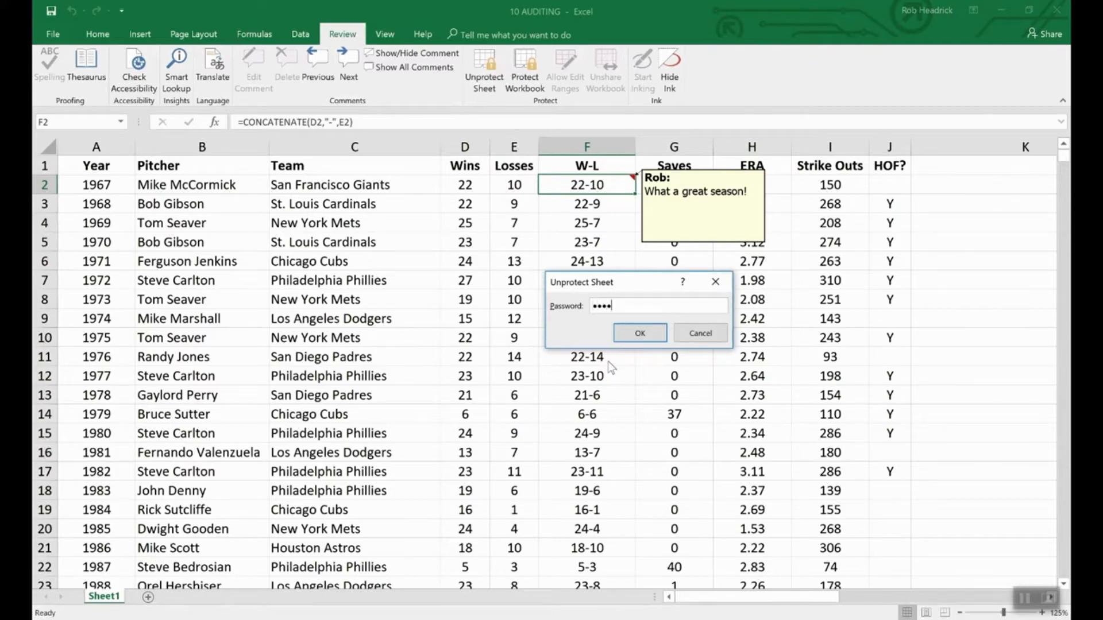
key(Return)
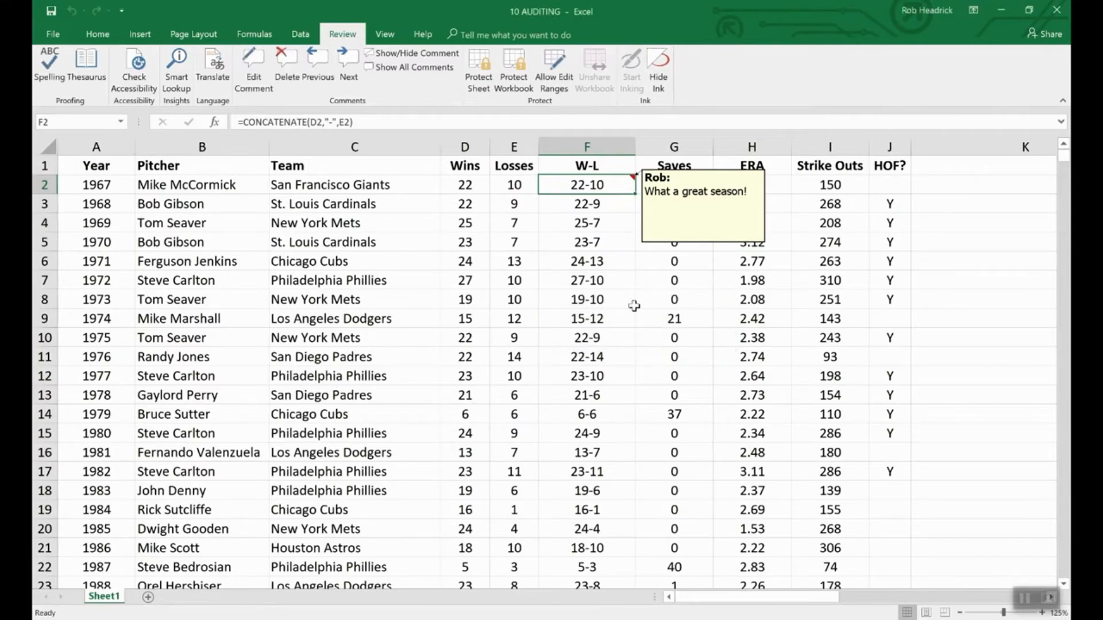
right_click(681, 245)
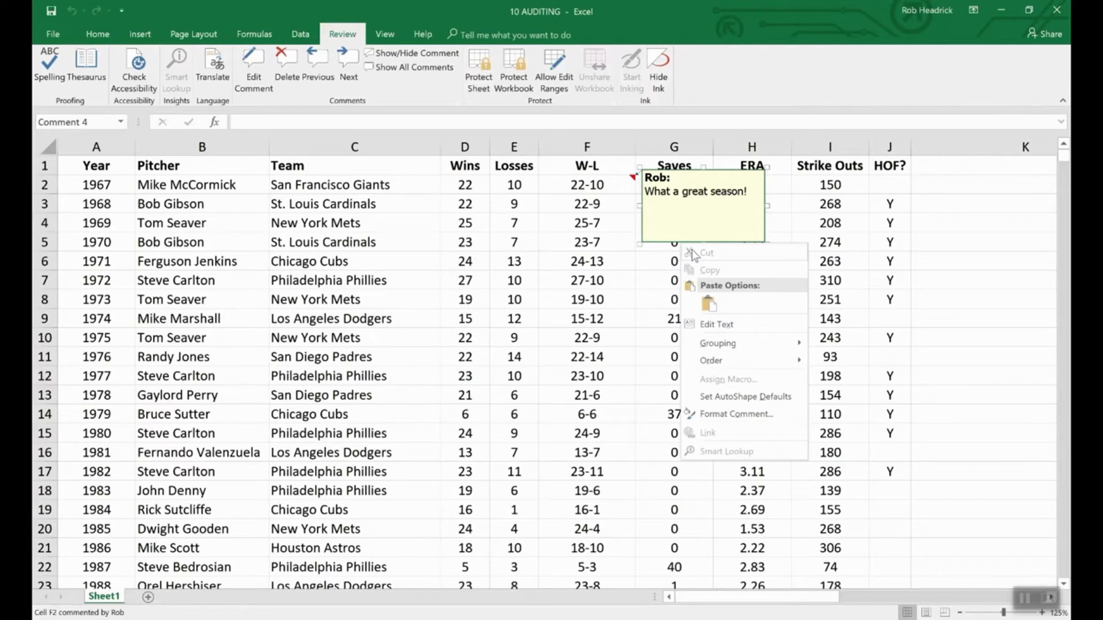
click(748, 415)
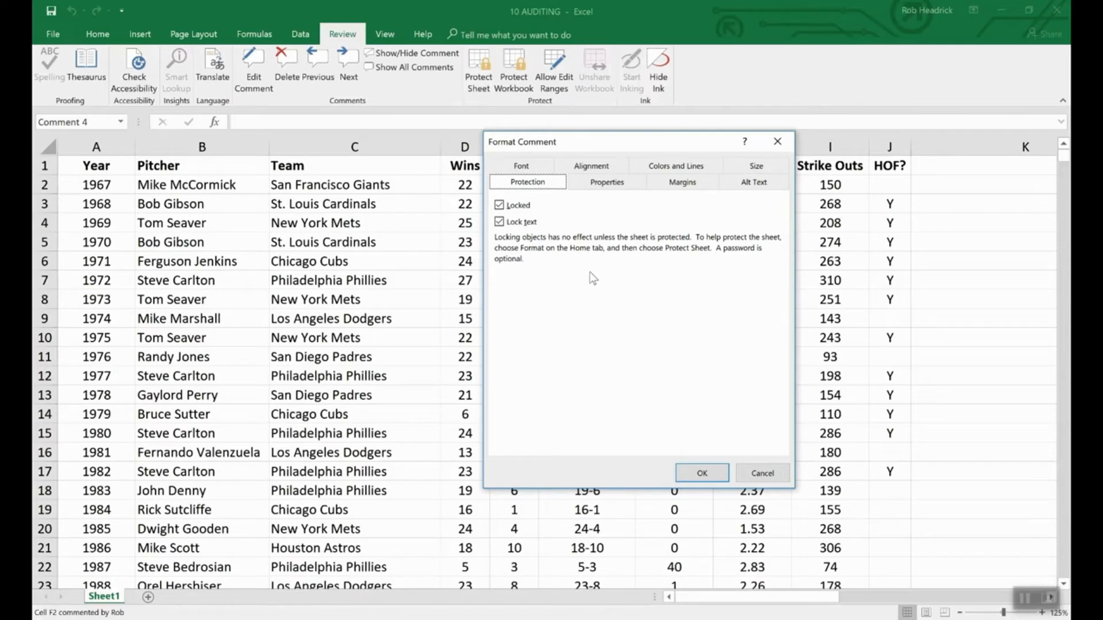
click(762, 473)
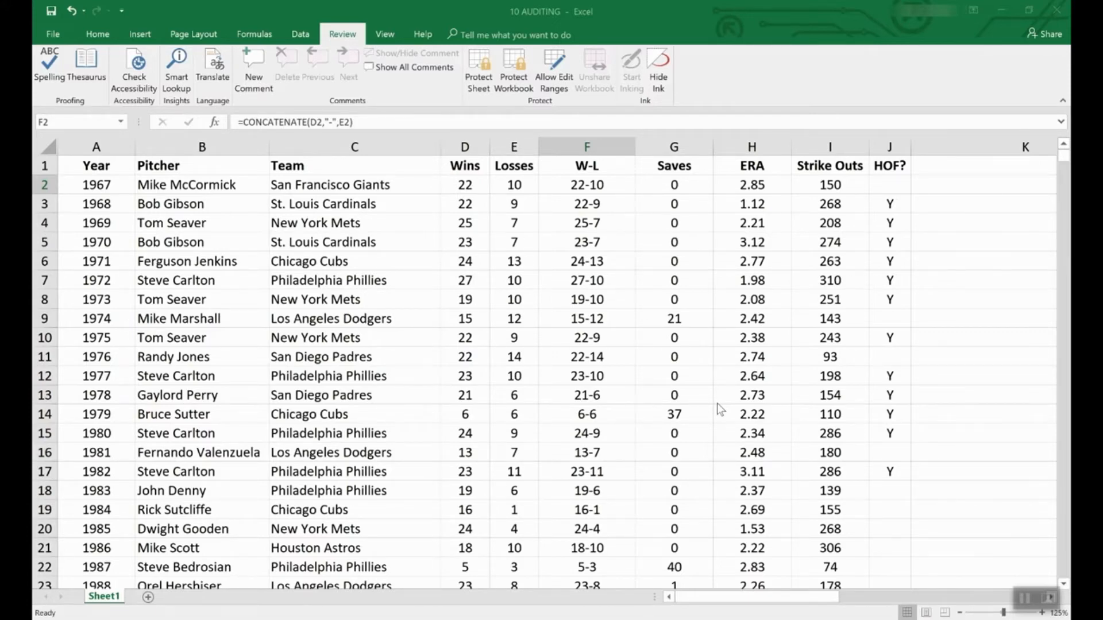
- Go to File > New and scroll through featured templates like Family budget (monthly)
click(46, 32)
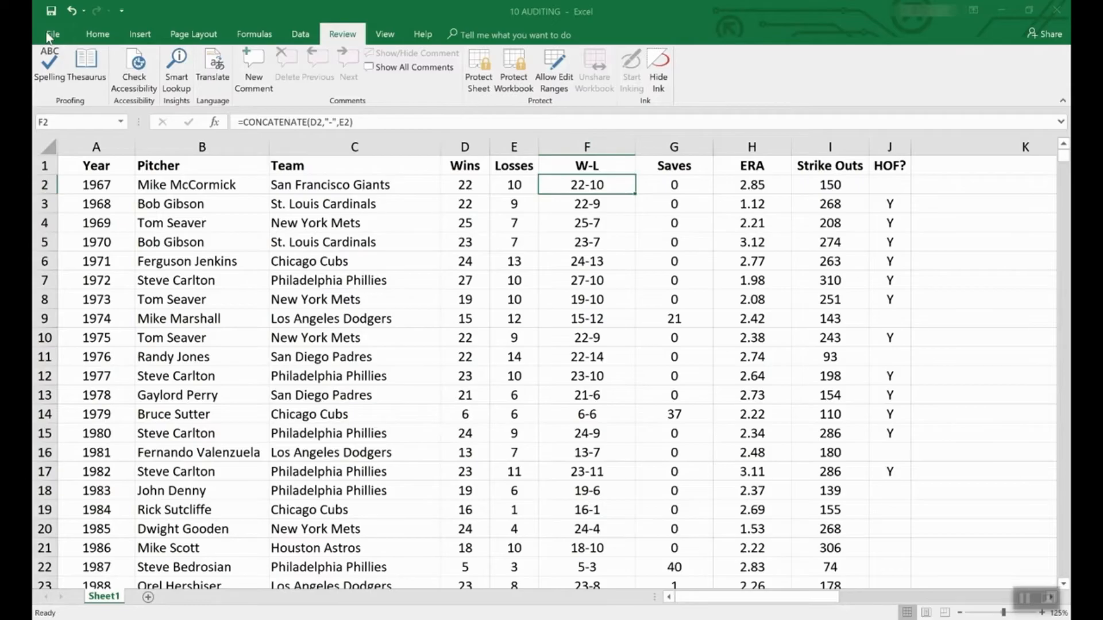
click(47, 33)
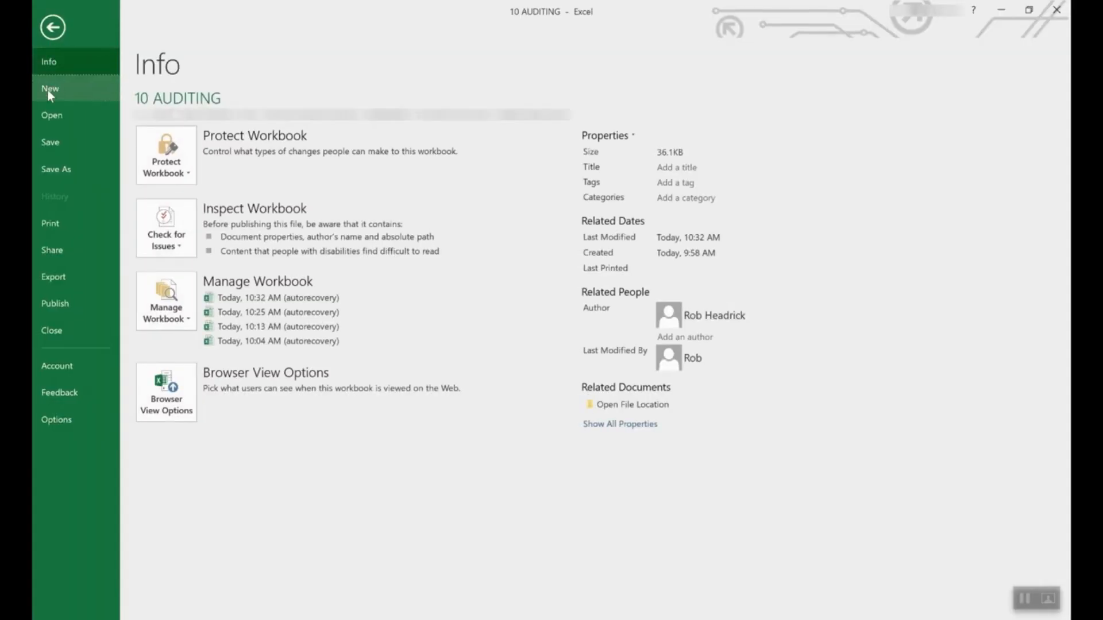
click(47, 90)
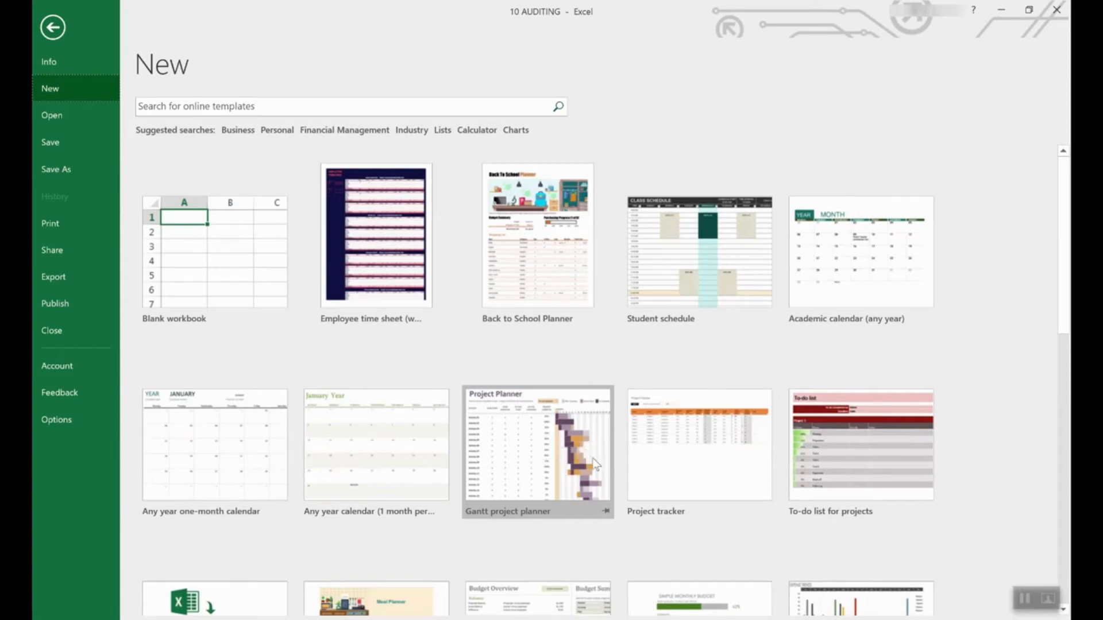
scroll(494, 508, down, 5)
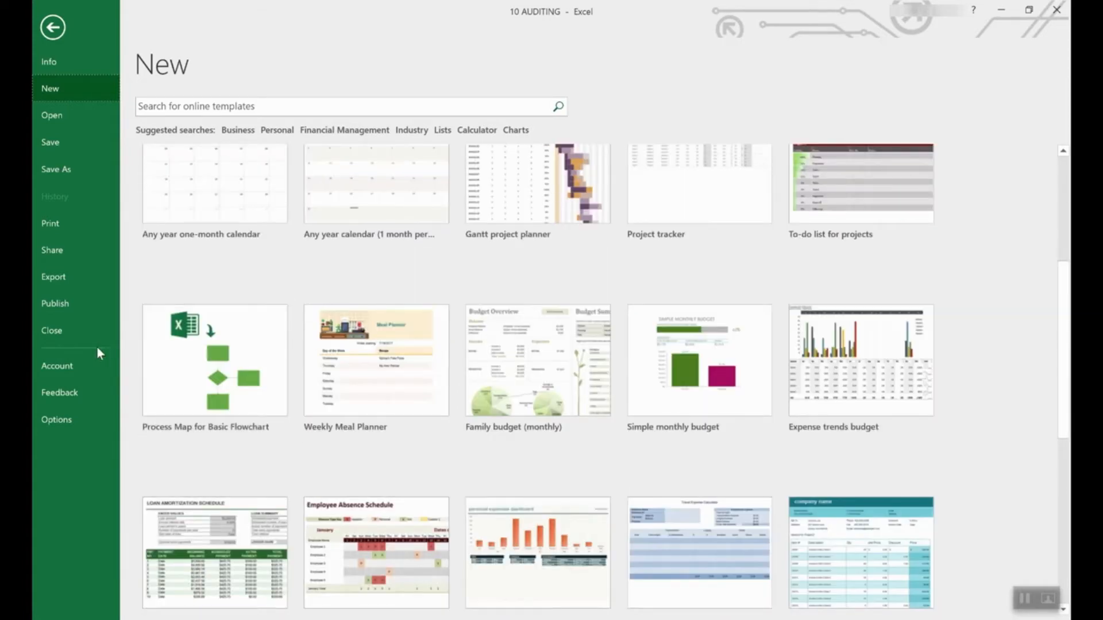
scroll(521, 390, down, 2)
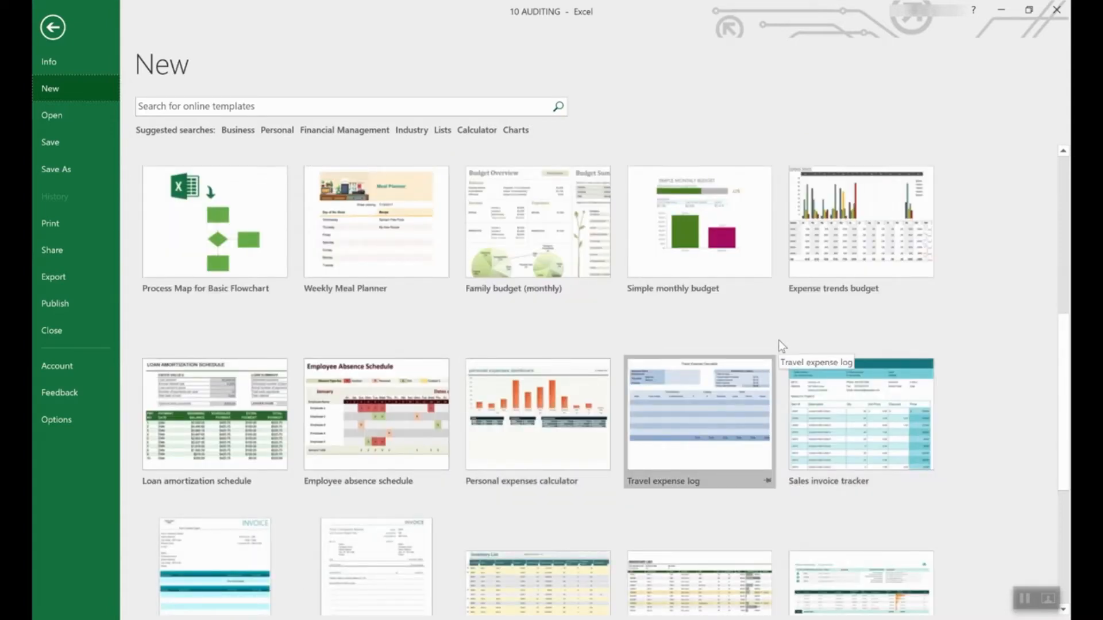
scroll(746, 315, up, 5)
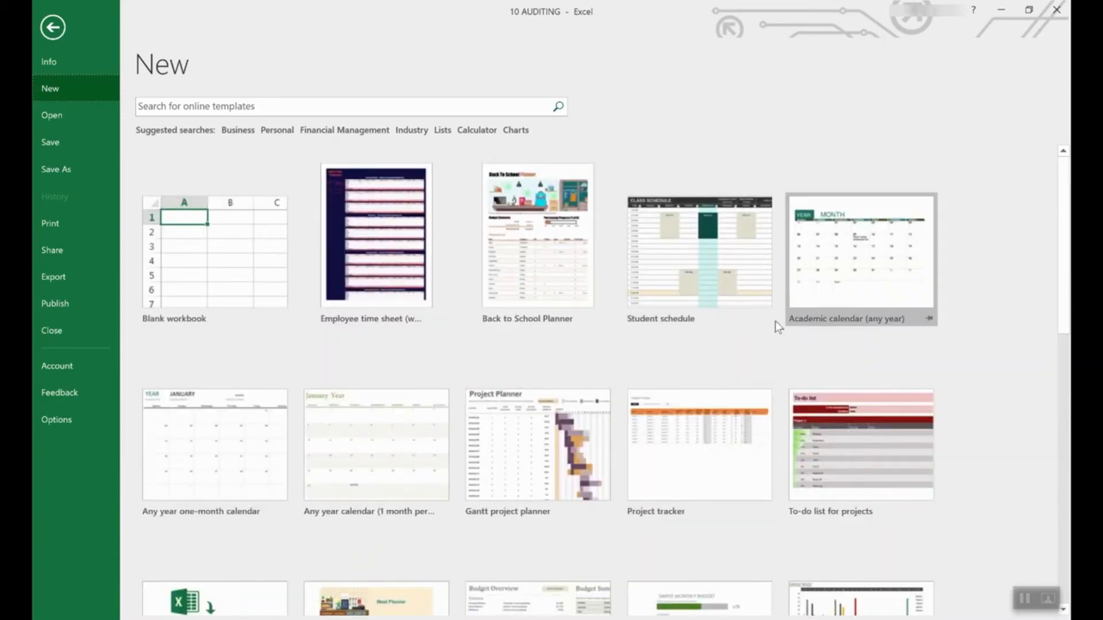
scroll(764, 321, down, 3)
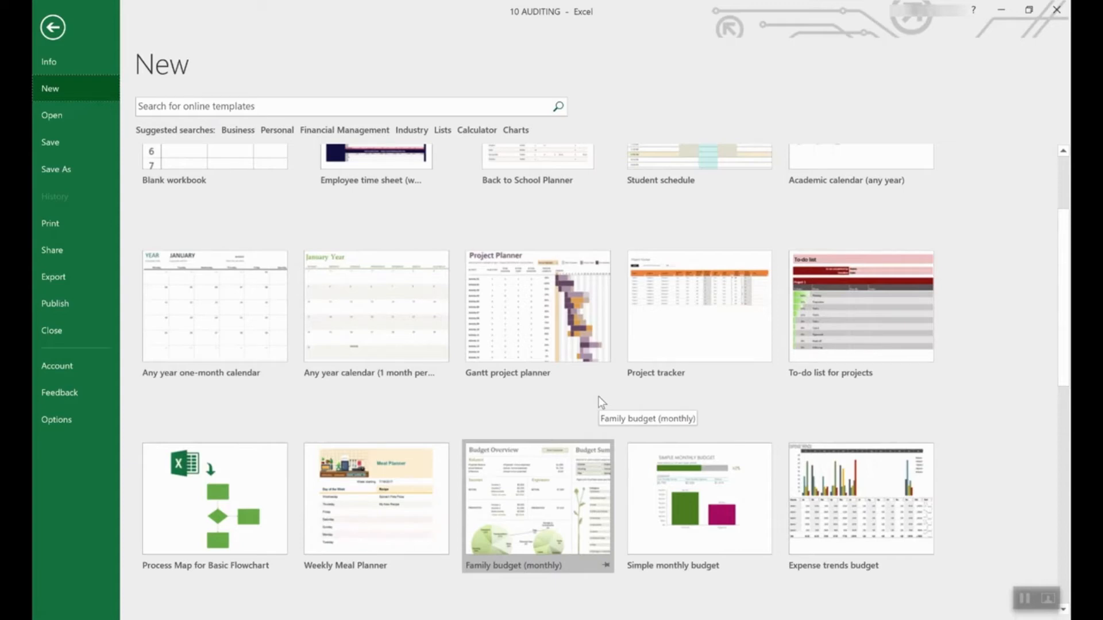
scroll(598, 397, down, 5)
scroll(598, 397, down, 3)
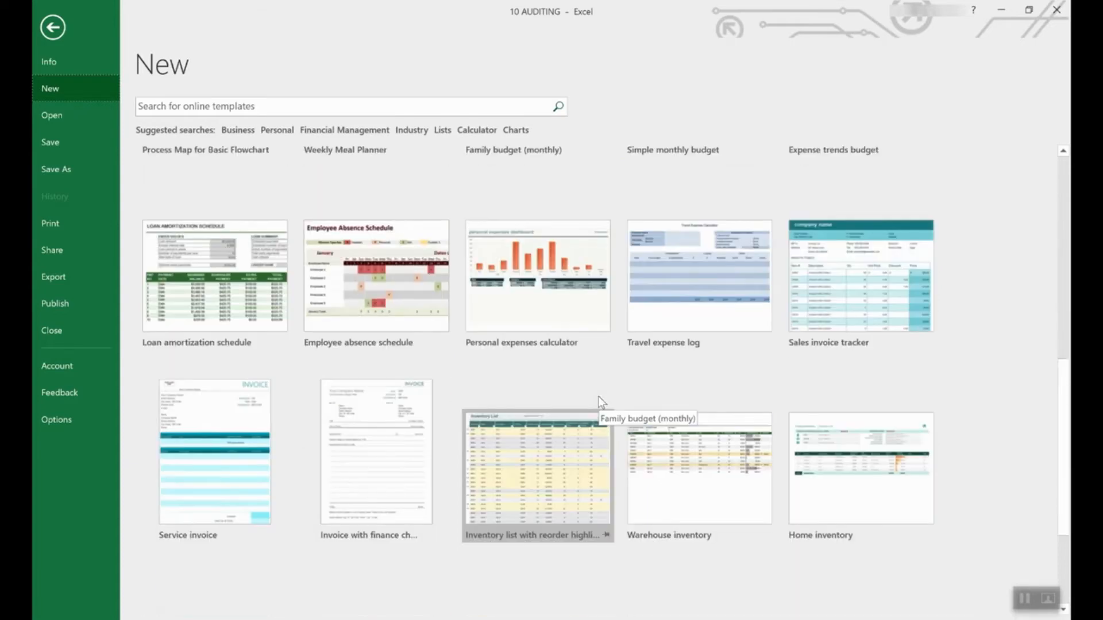
scroll(598, 396, up, 3)
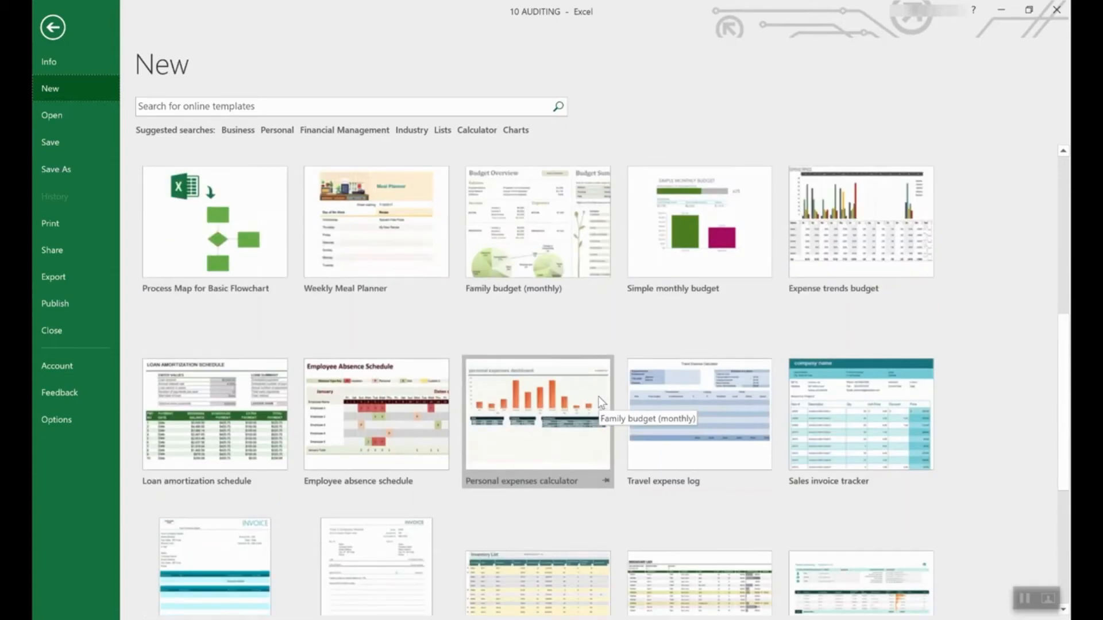
- Create a Loan amortization schedule workbook and view the input prompts on E4 and E3
click(218, 394)
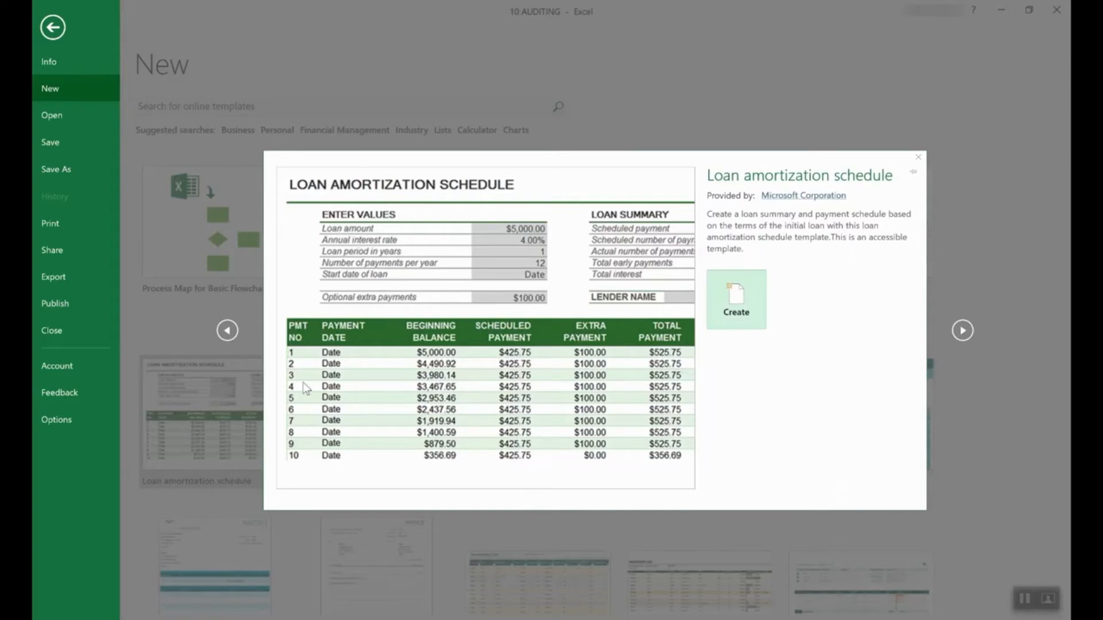
click(753, 298)
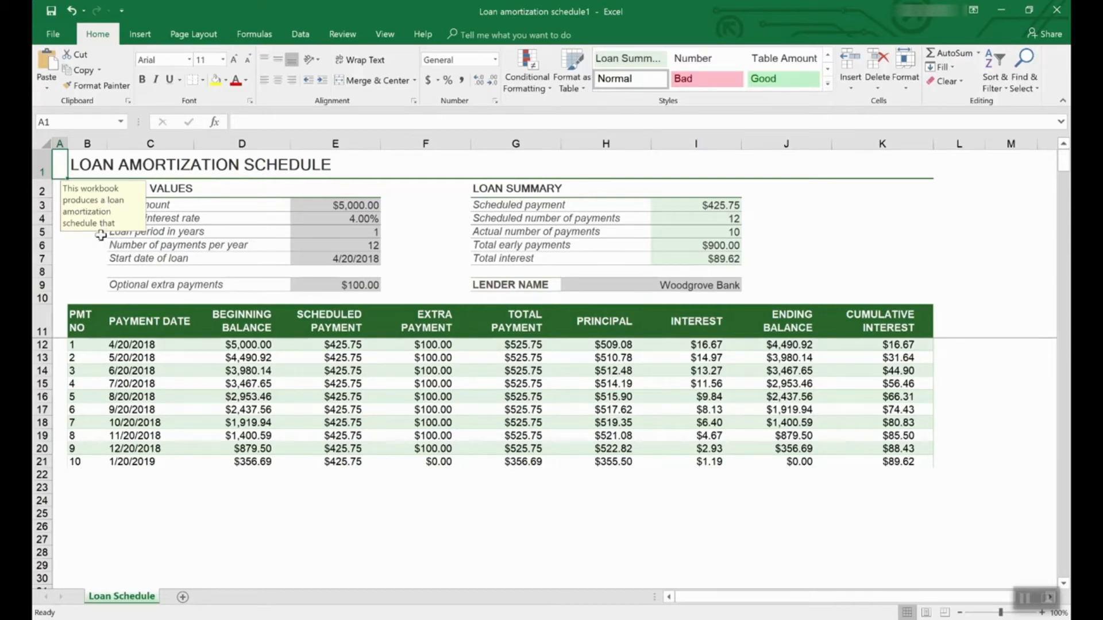
click(361, 218)
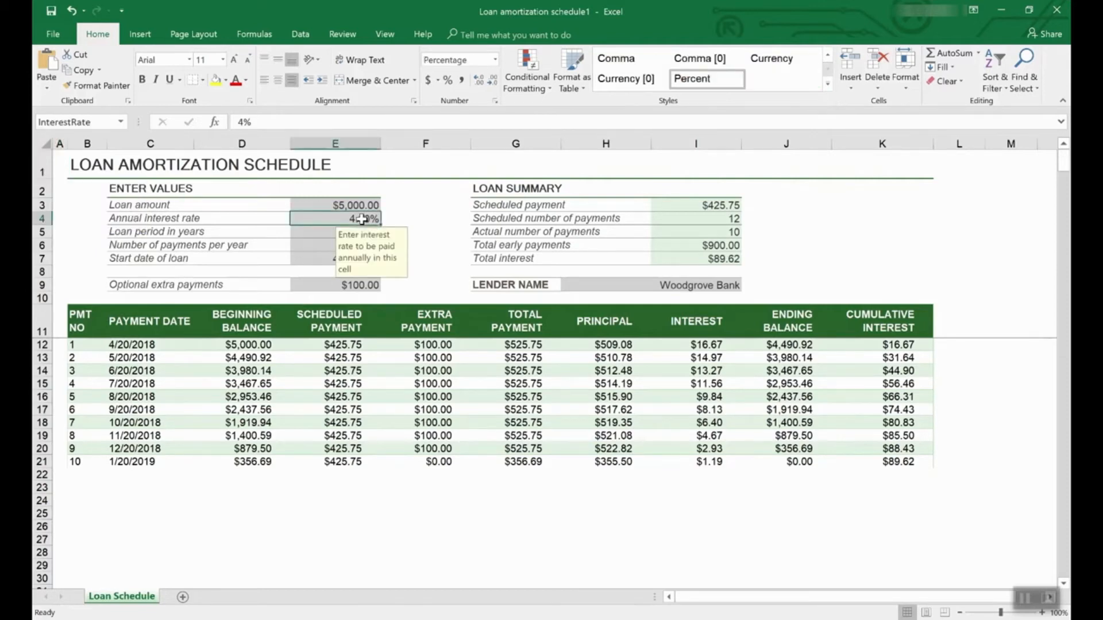
click(361, 205)
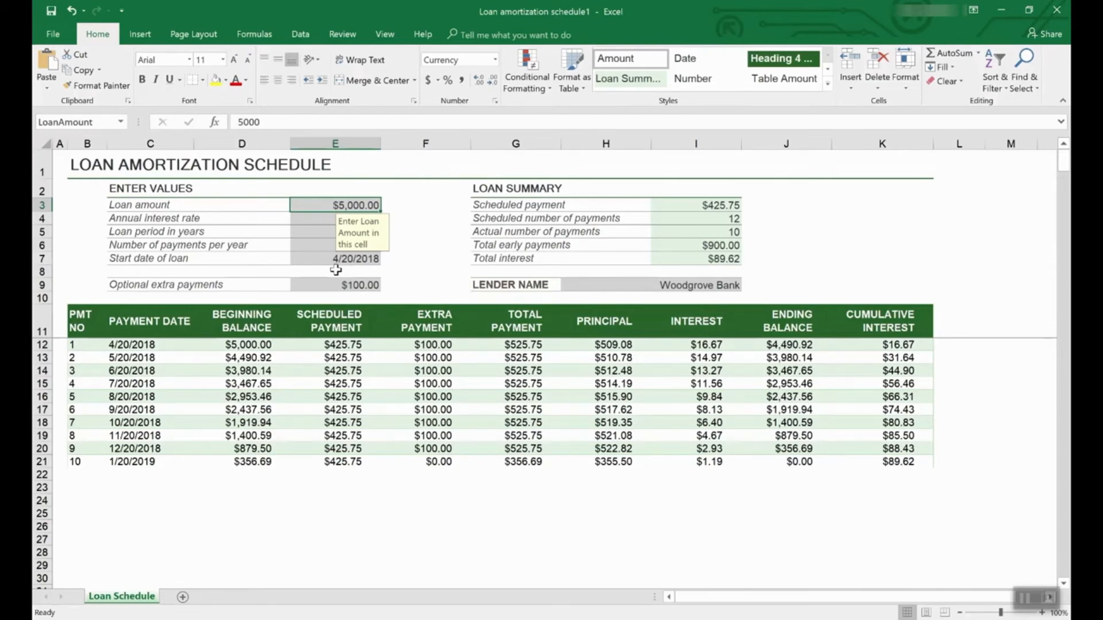
- From File > New, search the Lists templates and scroll through the results
click(55, 32)
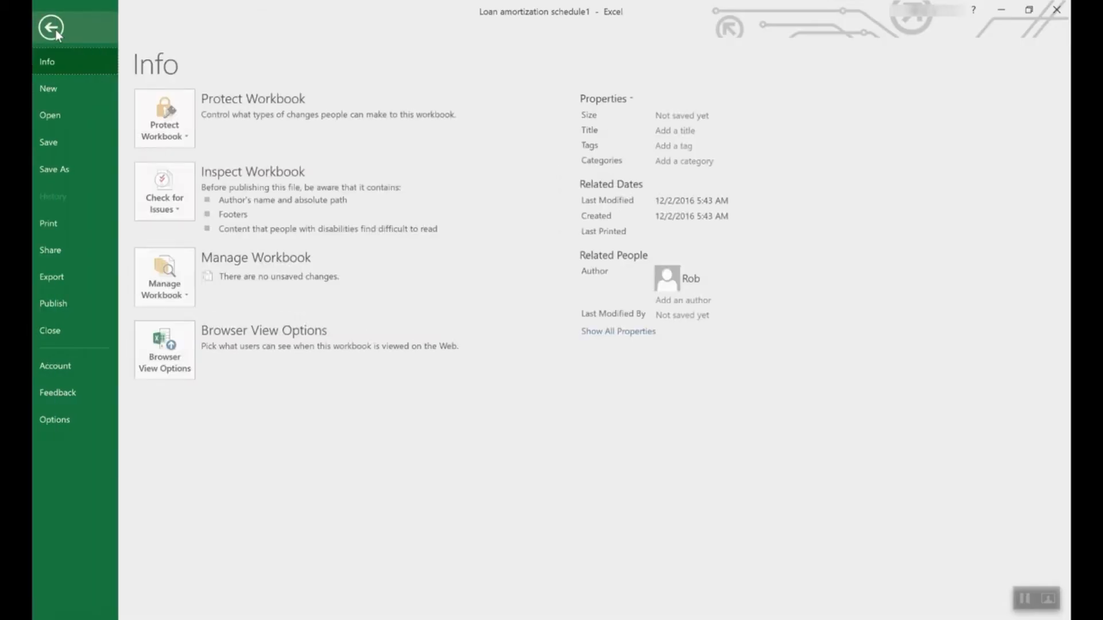
click(59, 83)
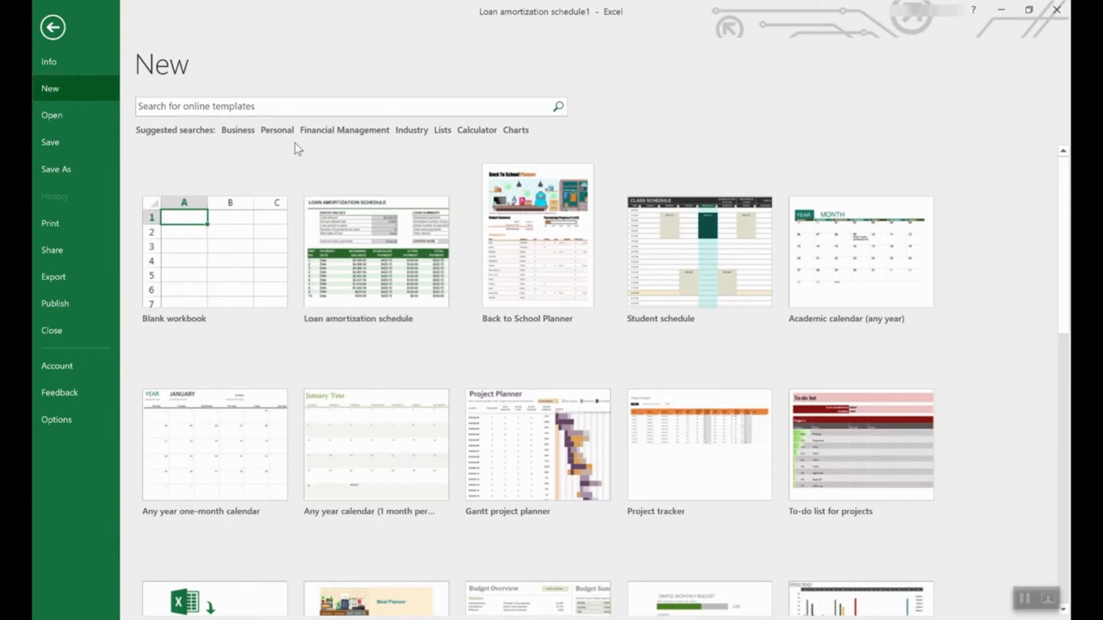
click(442, 131)
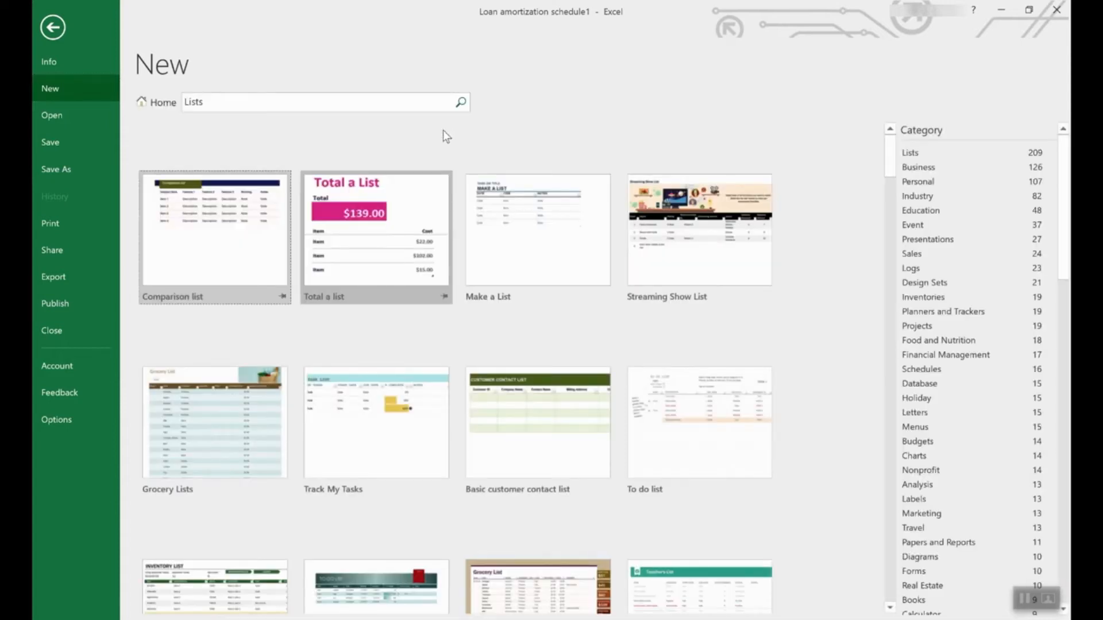
scroll(506, 372, down, 4)
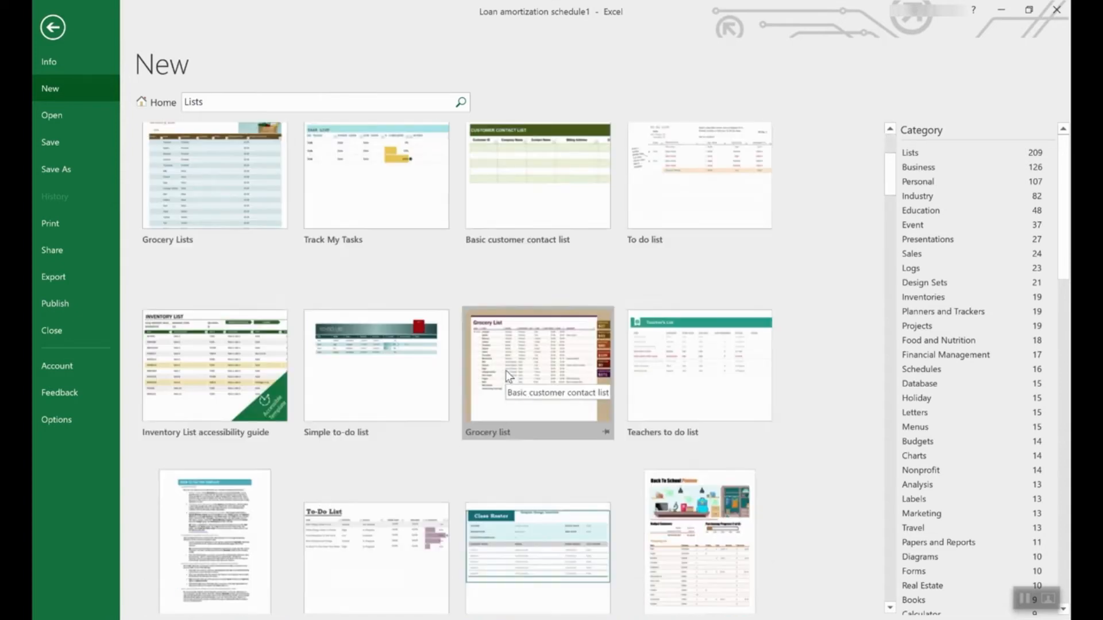
scroll(505, 370, down, 3)
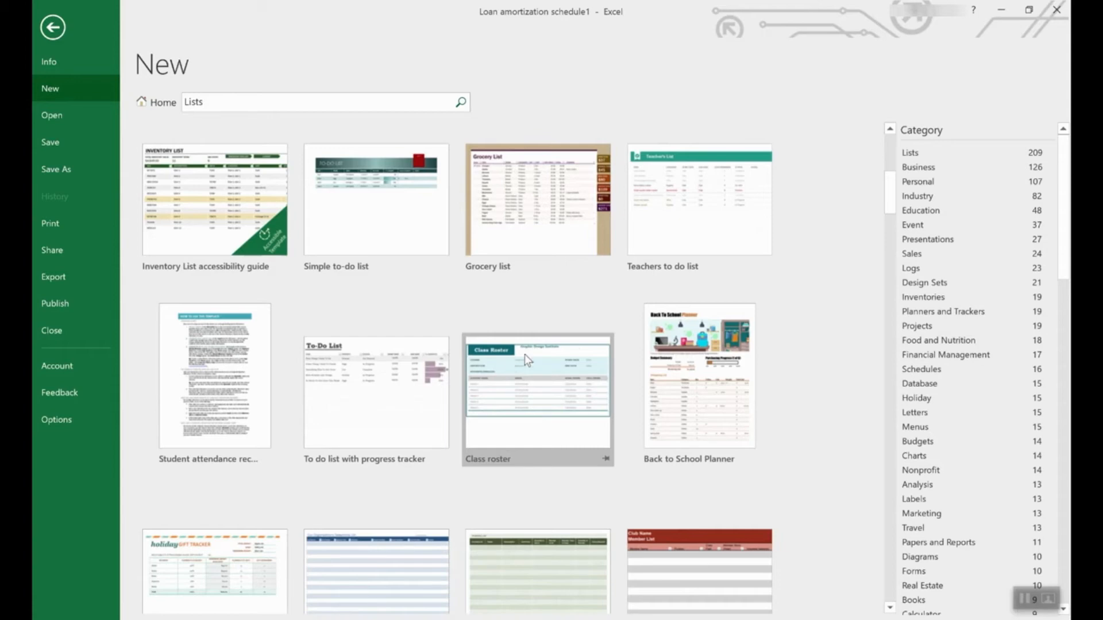
scroll(987, 308, down, 2)
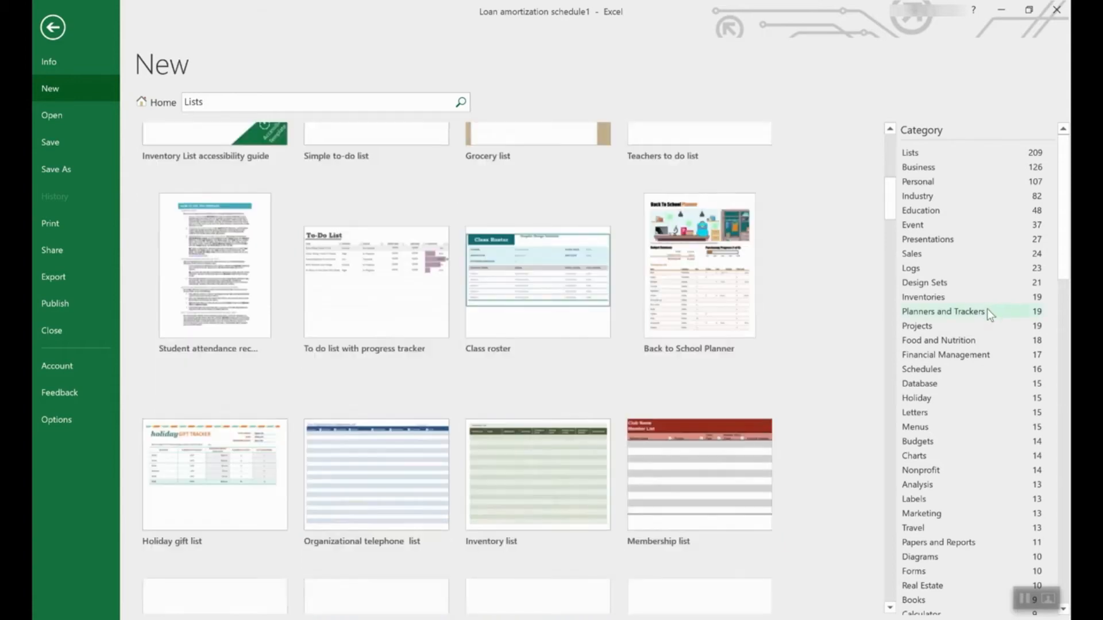
scroll(987, 308, down, 6)
scroll(971, 368, down, 10)
scroll(1022, 275, up, 10)
scroll(1022, 275, up, 4)
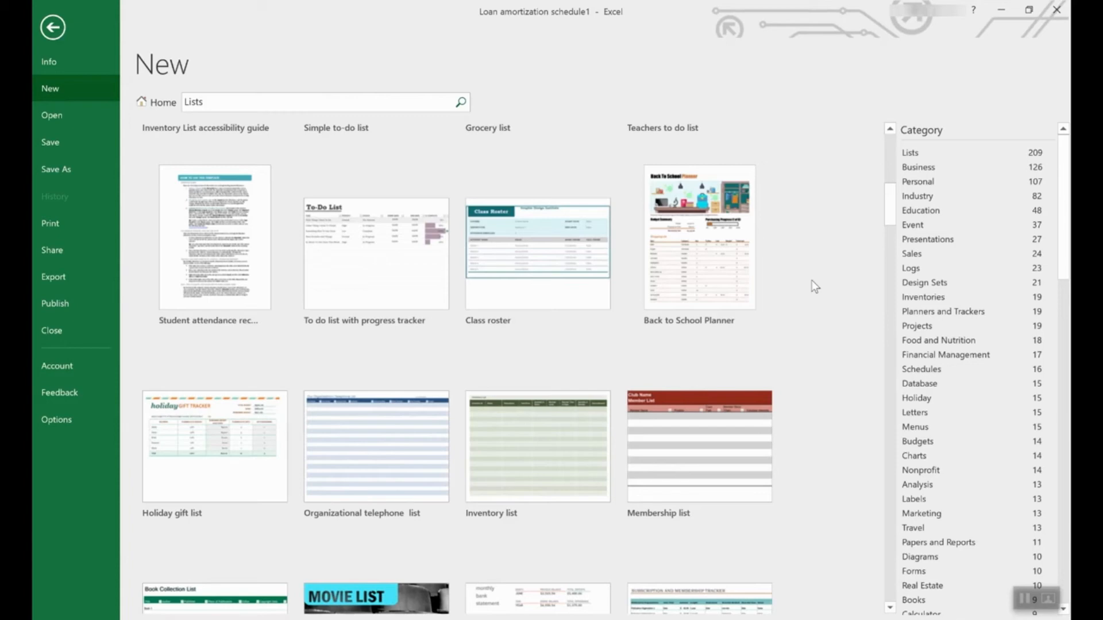
- Go back to the Home template gallery and scroll down to the Time card row
click(153, 106)
scroll(638, 377, down, 2)
scroll(641, 374, down, 6)
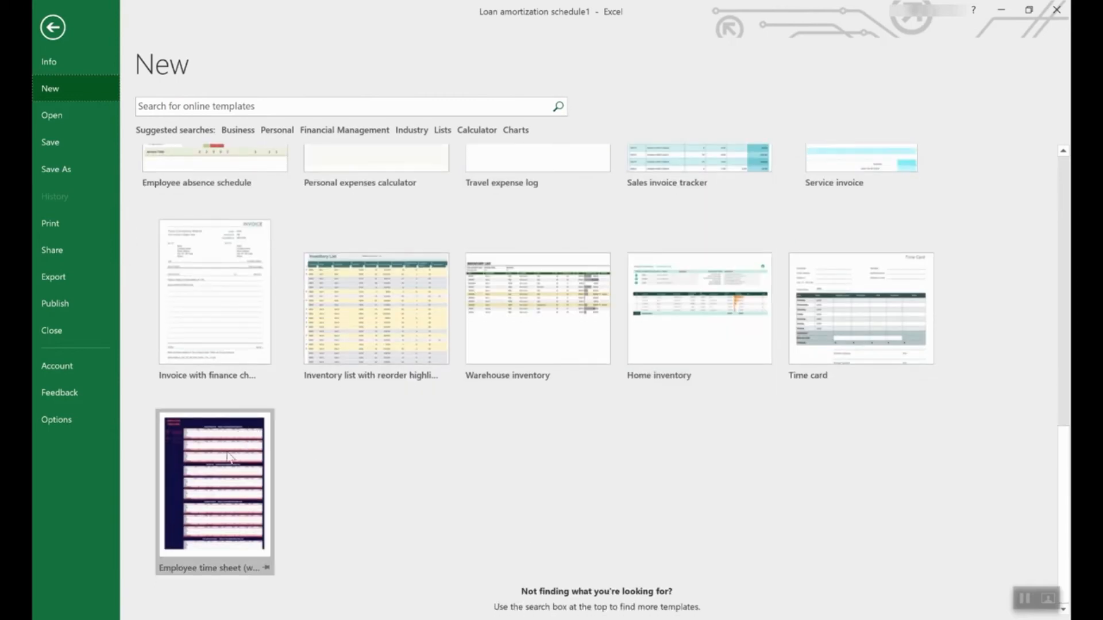
- Create an Employee time sheet (weekly, monthly, yearly) workbook and read the SUMIF formulas in C14 and C15
click(208, 459)
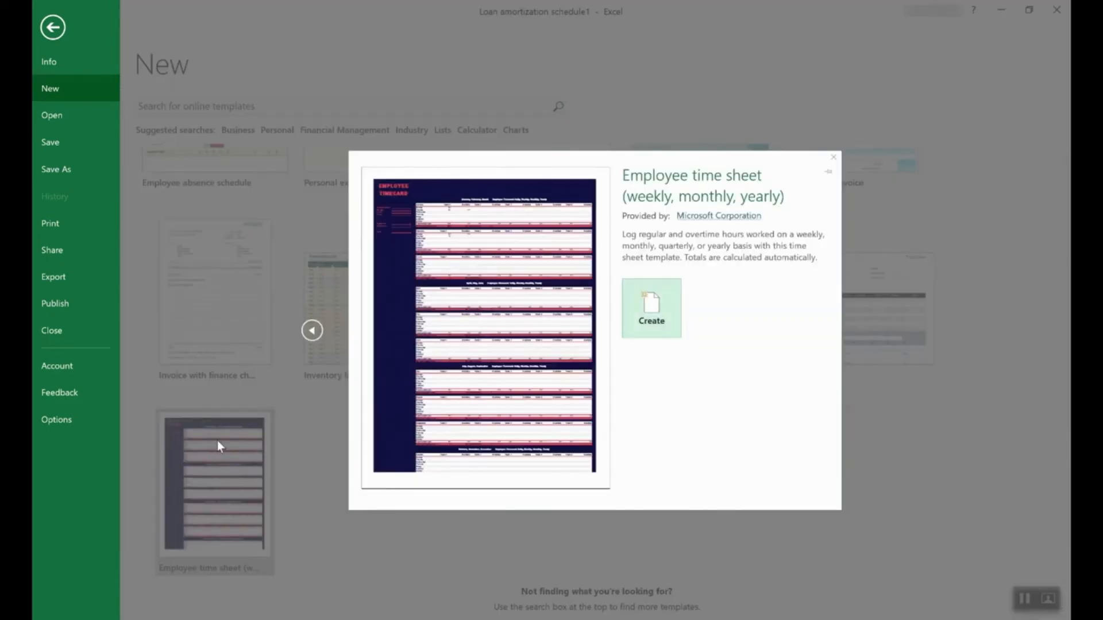
click(655, 310)
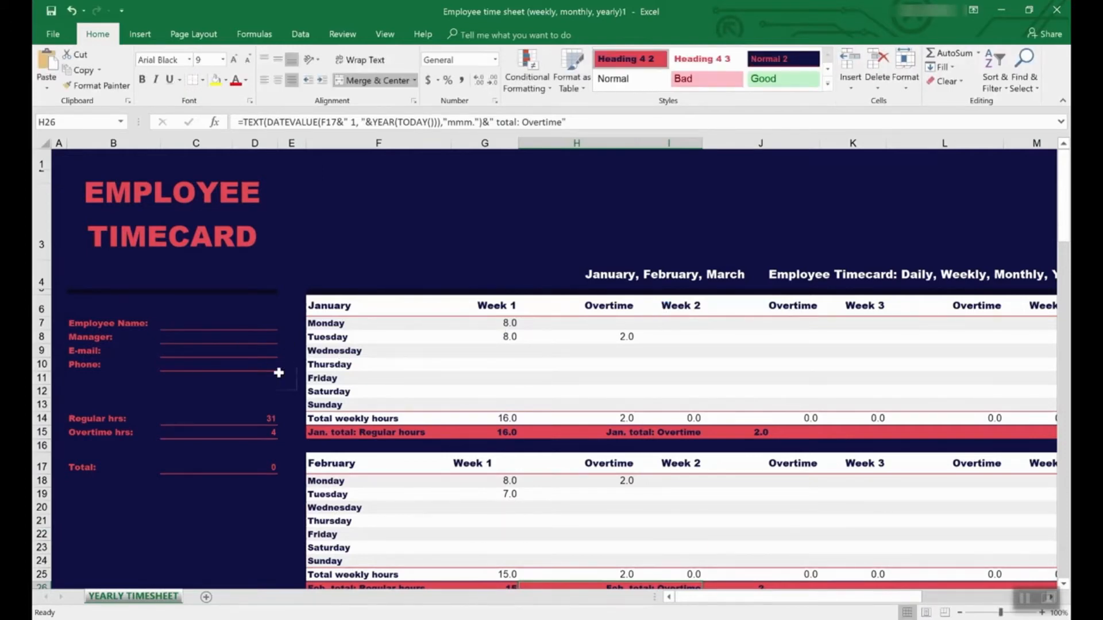
click(202, 419)
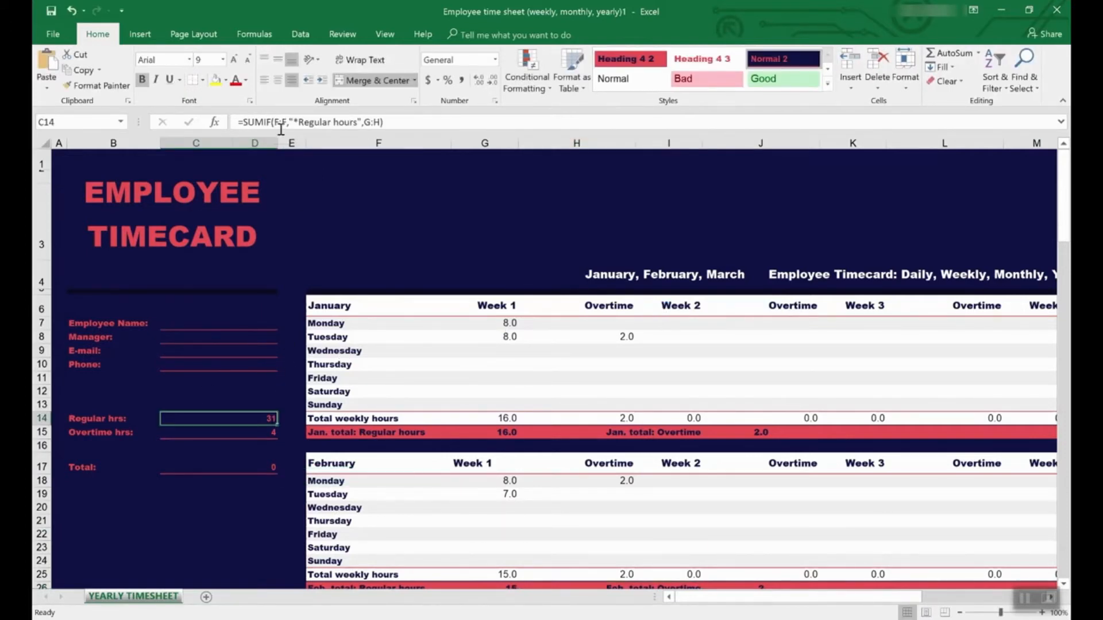
click(255, 433)
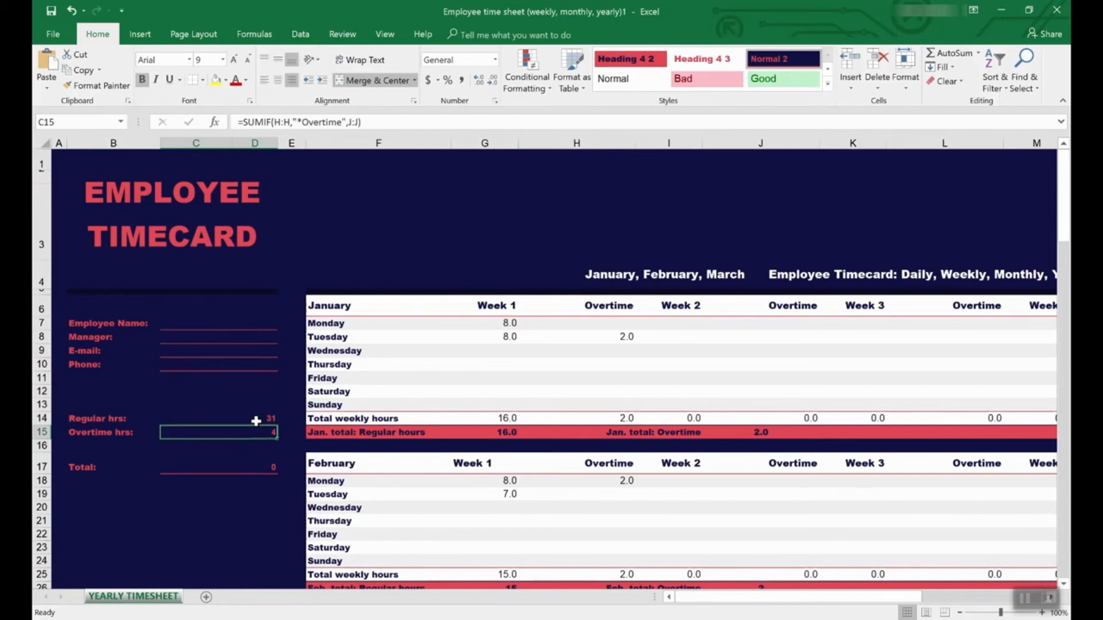
- Trace Precedents for the overtime total in C15, then select the Regular hrs total in C14
click(342, 35)
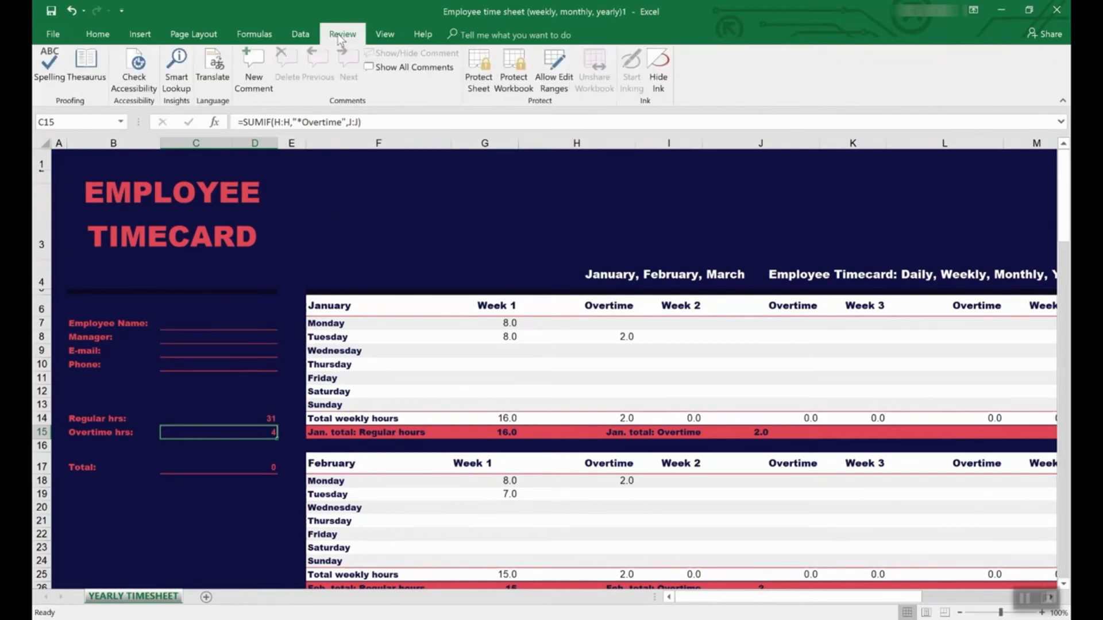
click(254, 34)
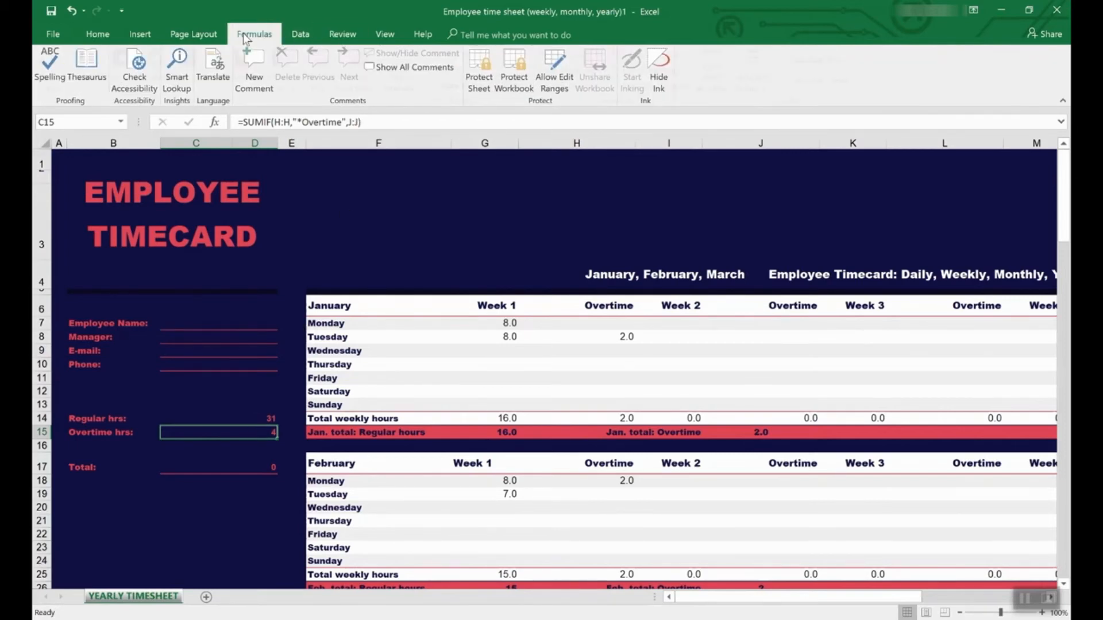
click(562, 55)
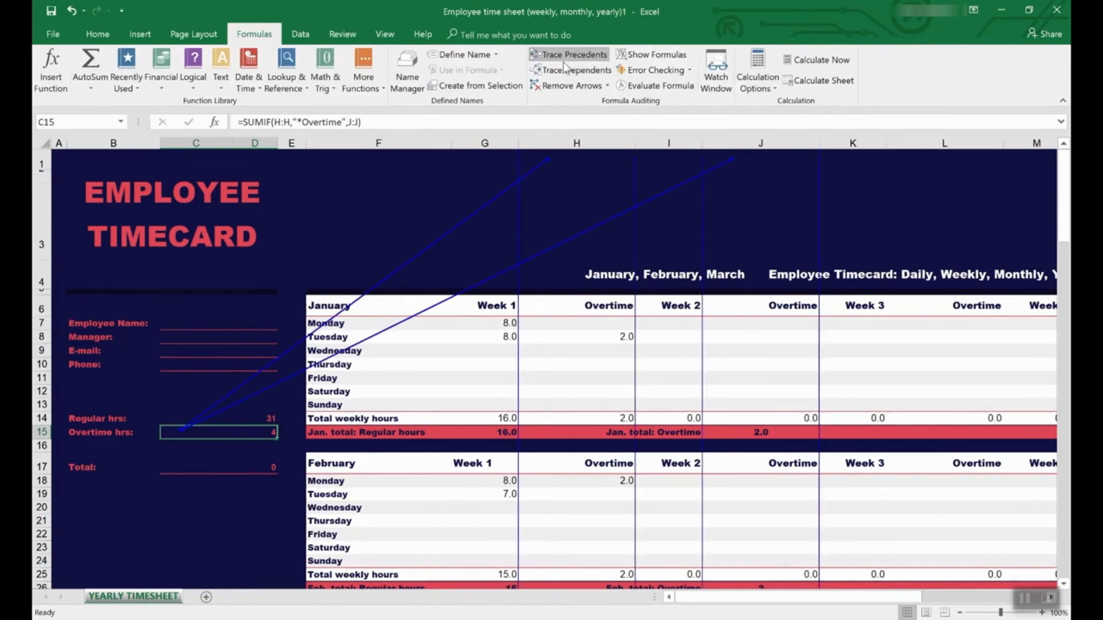
scroll(565, 418, down, 8)
scroll(565, 417, up, 8)
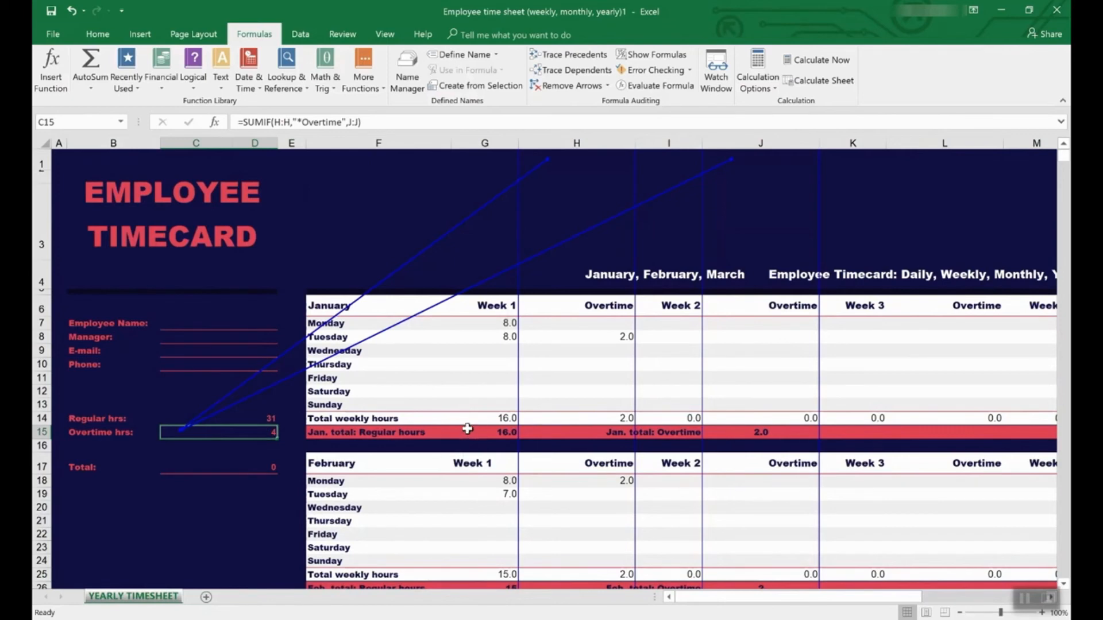
click(224, 419)
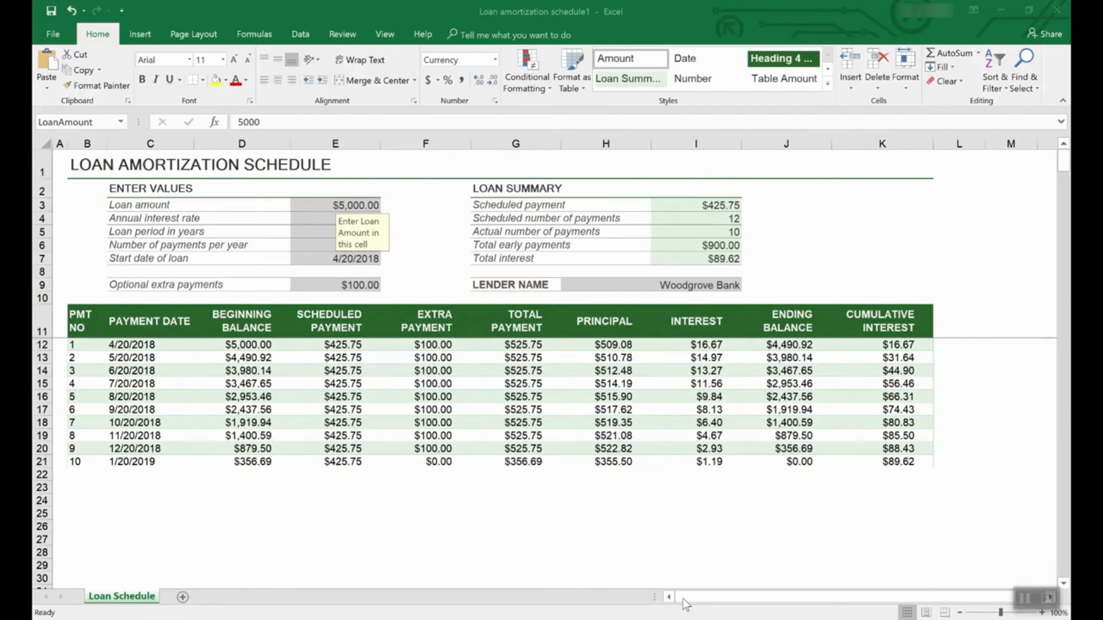
click(55, 34)
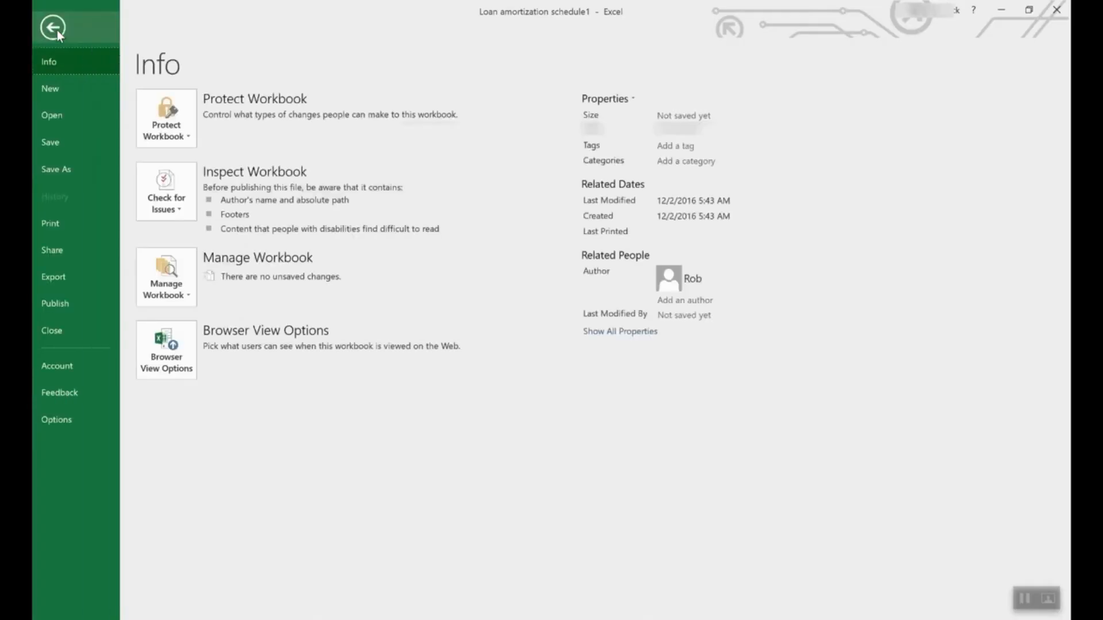
click(71, 170)
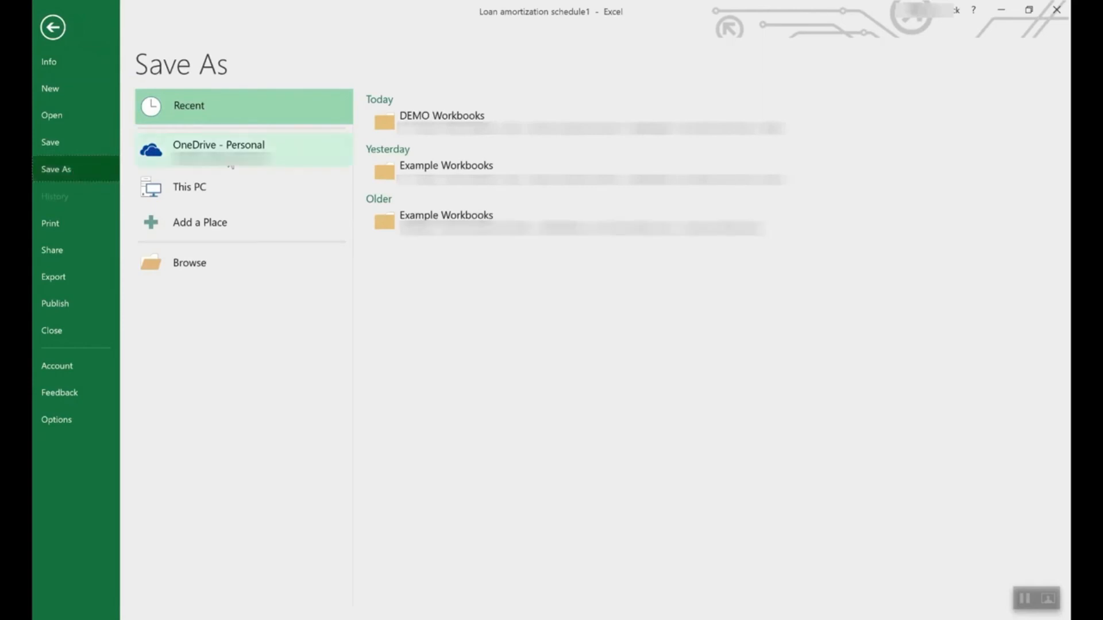
click(236, 148)
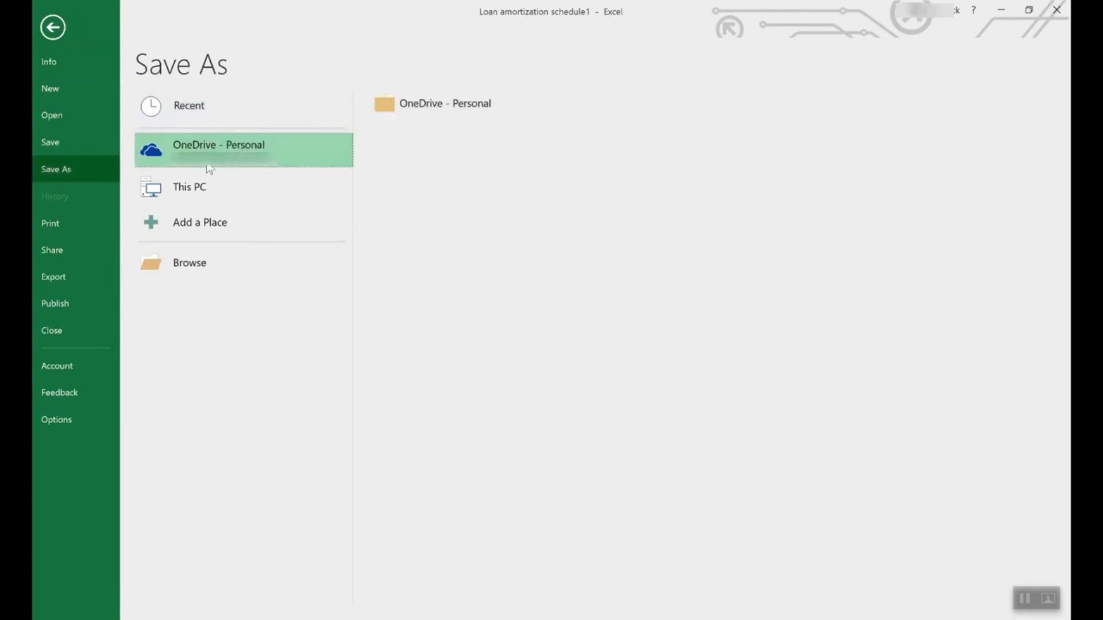
click(208, 180)
double_click(311, 181)
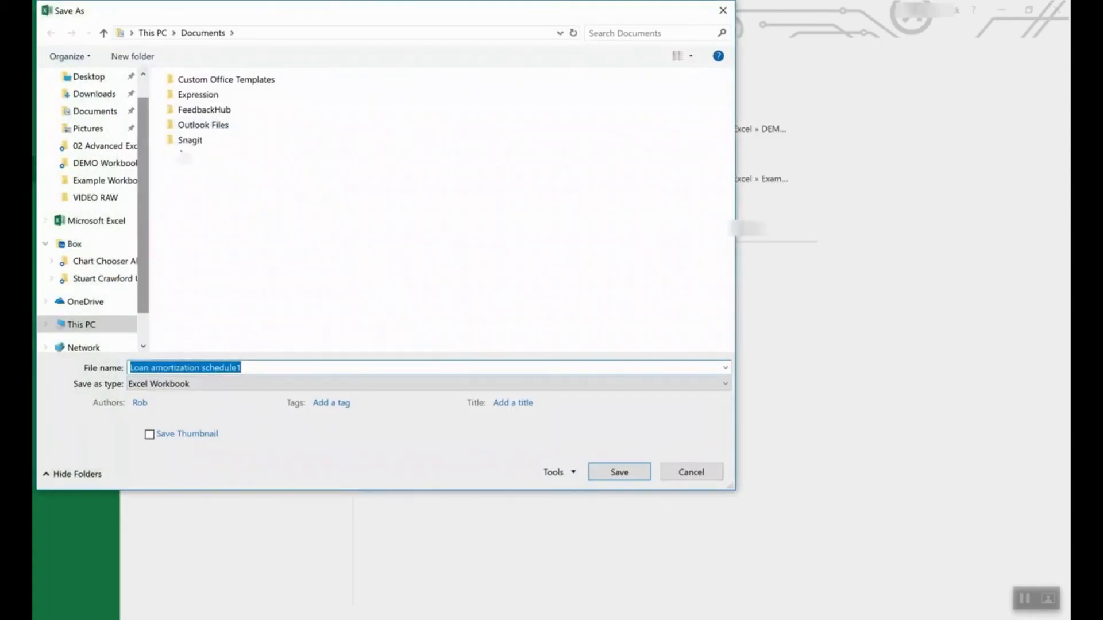
click(208, 384)
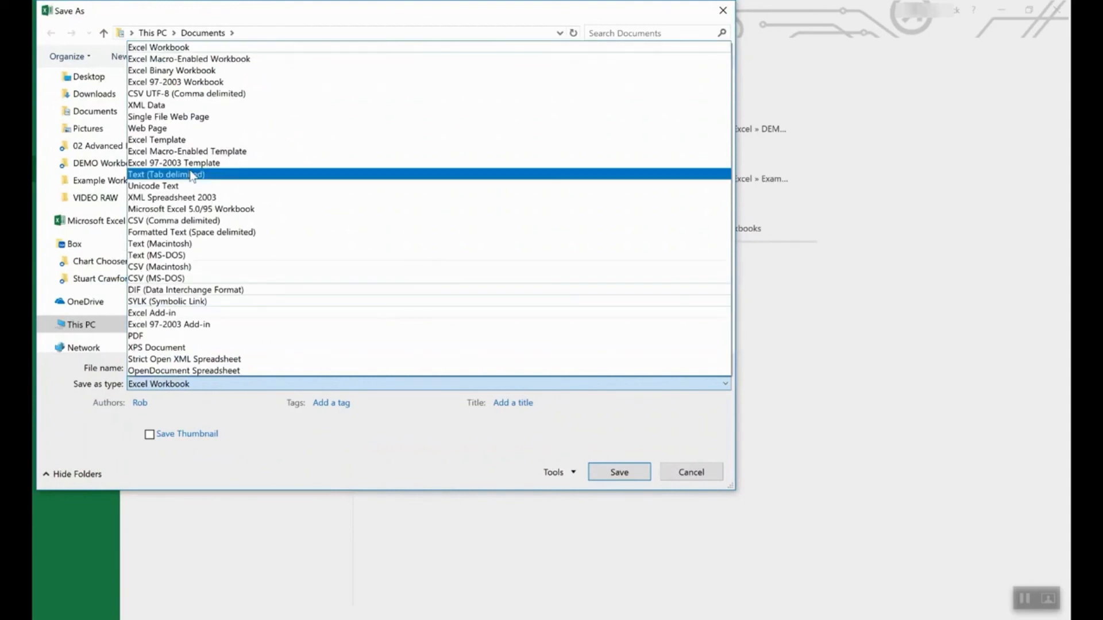
click(182, 141)
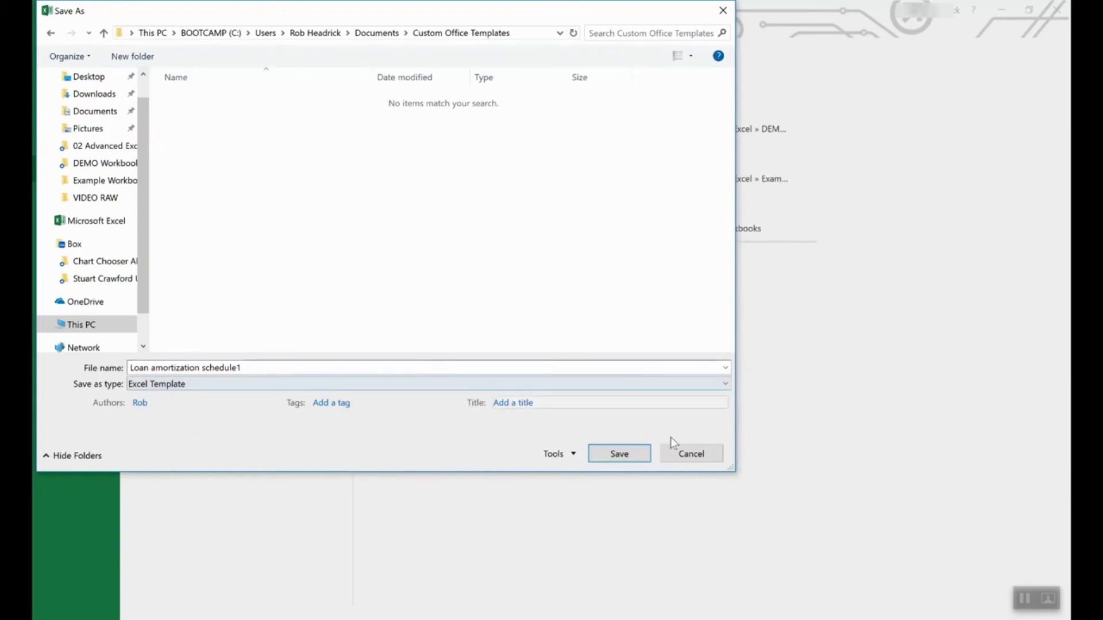
click(692, 454)
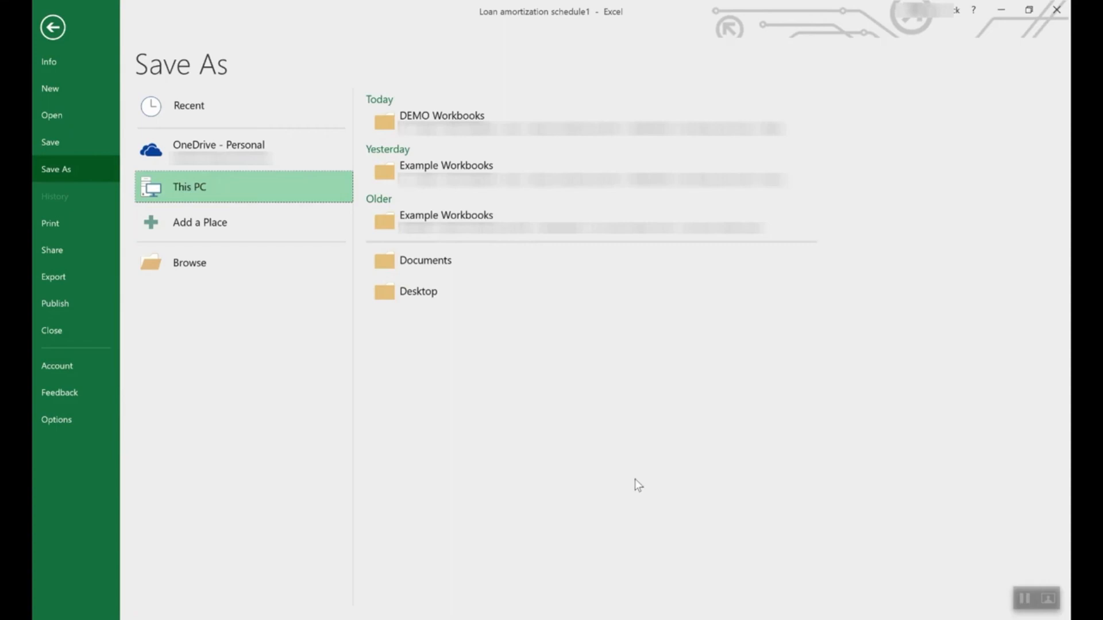
click(58, 27)
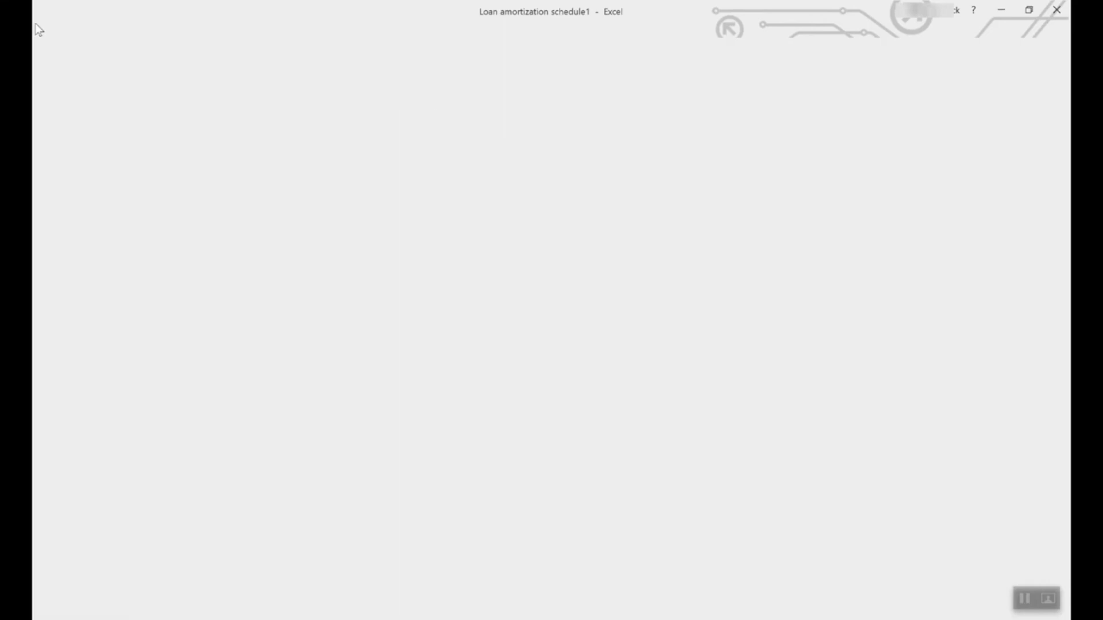